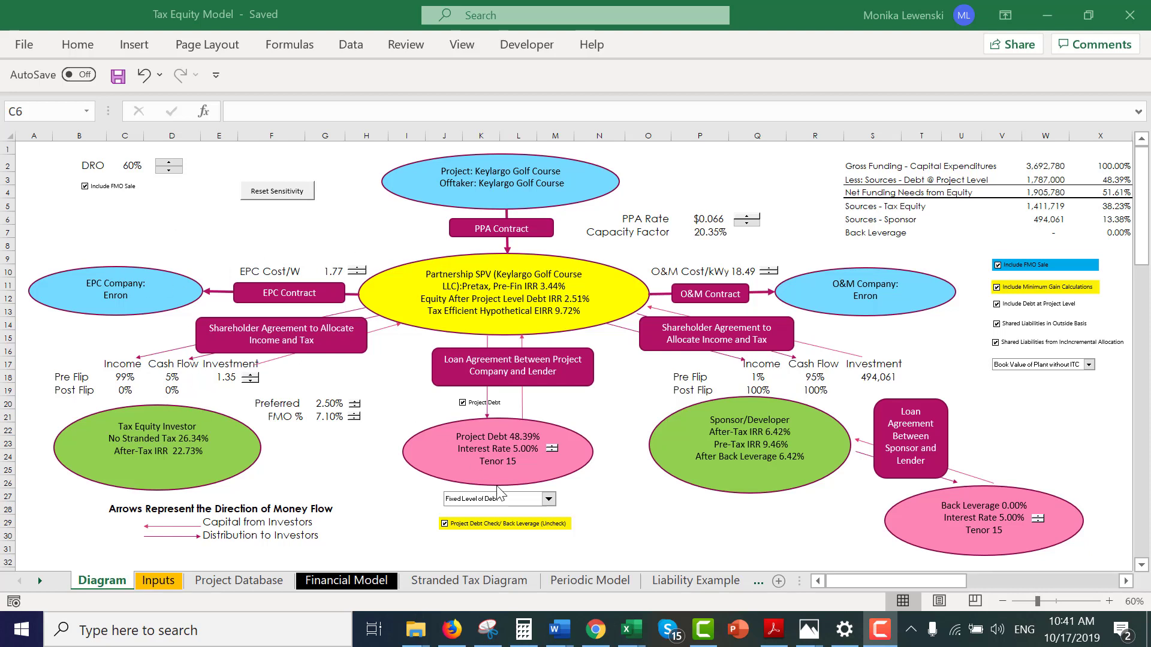
Step the tax equity investment up to 1.38 and toggle project debt off and back on
click(488, 630)
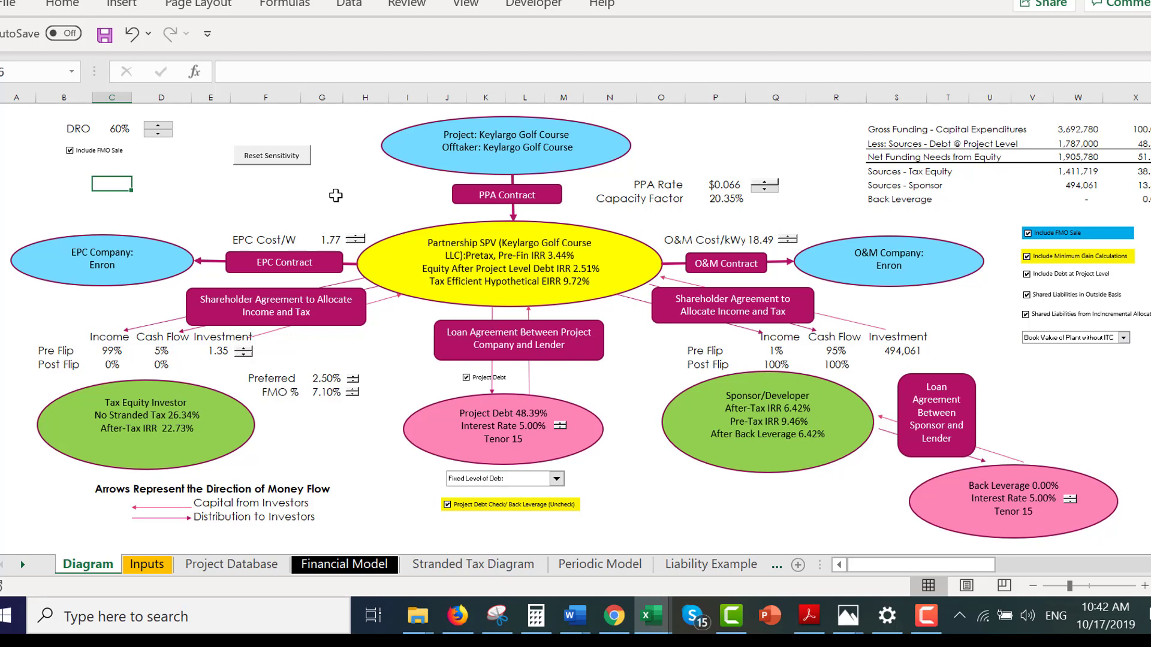
click(244, 349)
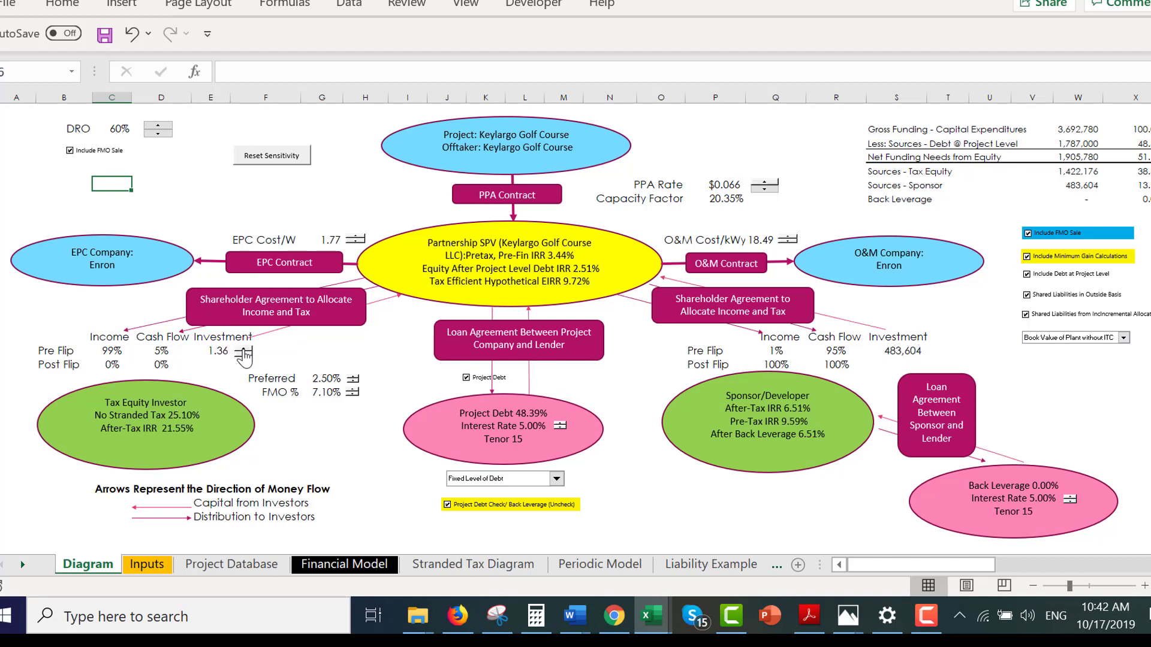
click(244, 350)
click(244, 350)
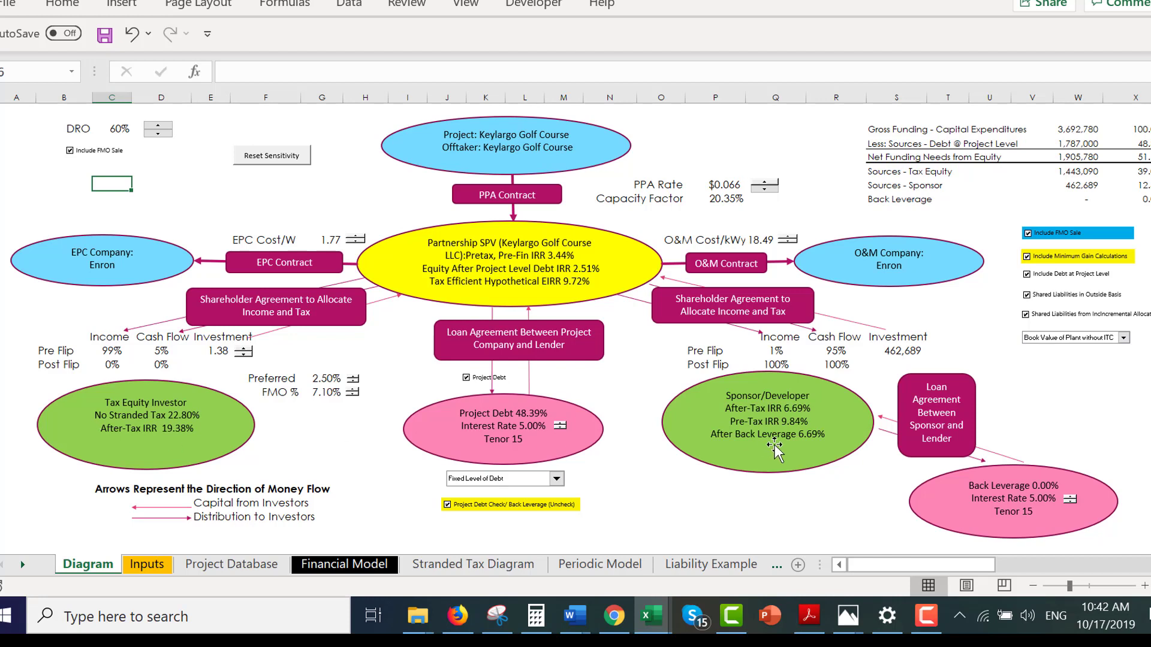
click(466, 379)
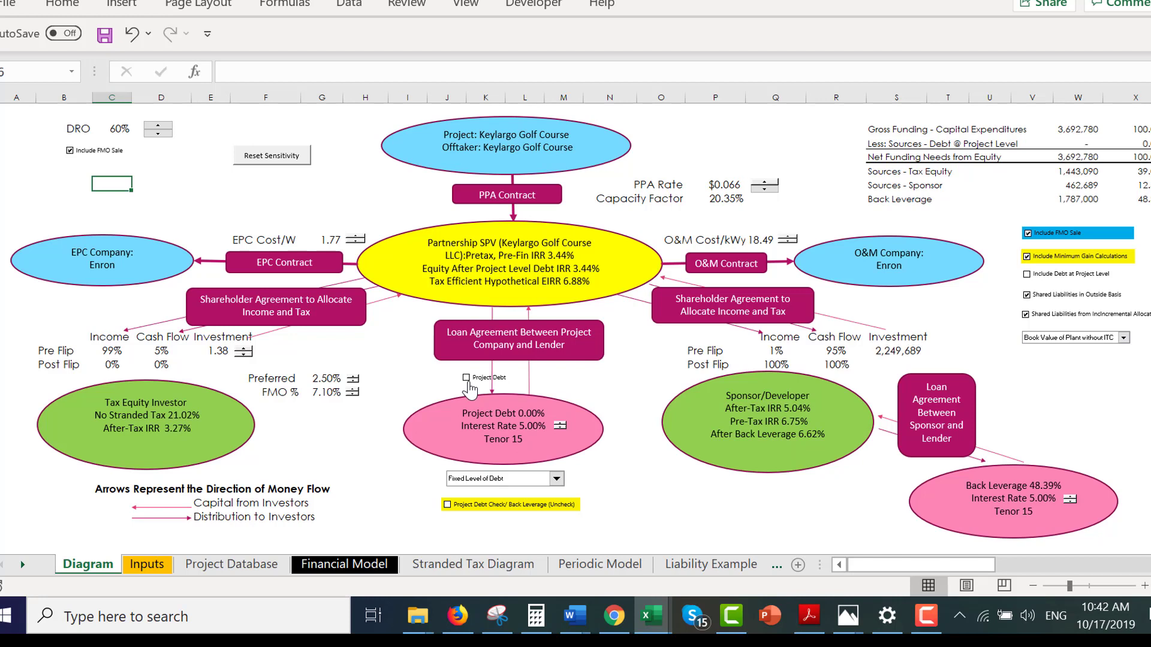
click(467, 379)
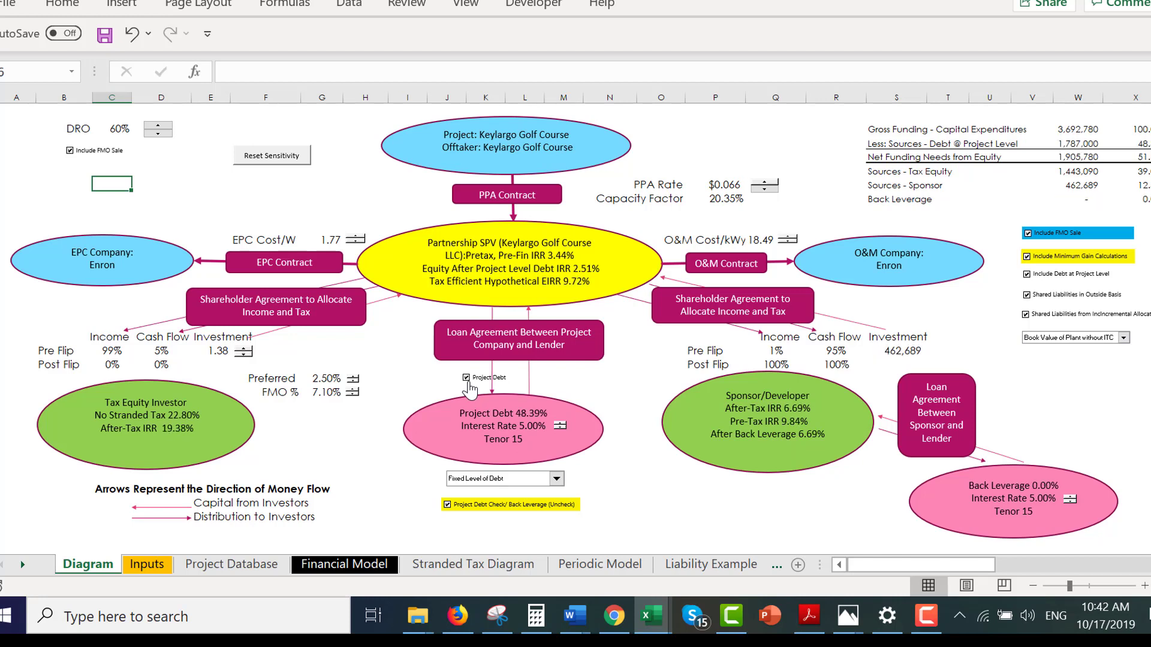
Raise the EPC cost per watt to 1.95, then 2.13, then lower it back to 1.77
click(360, 236)
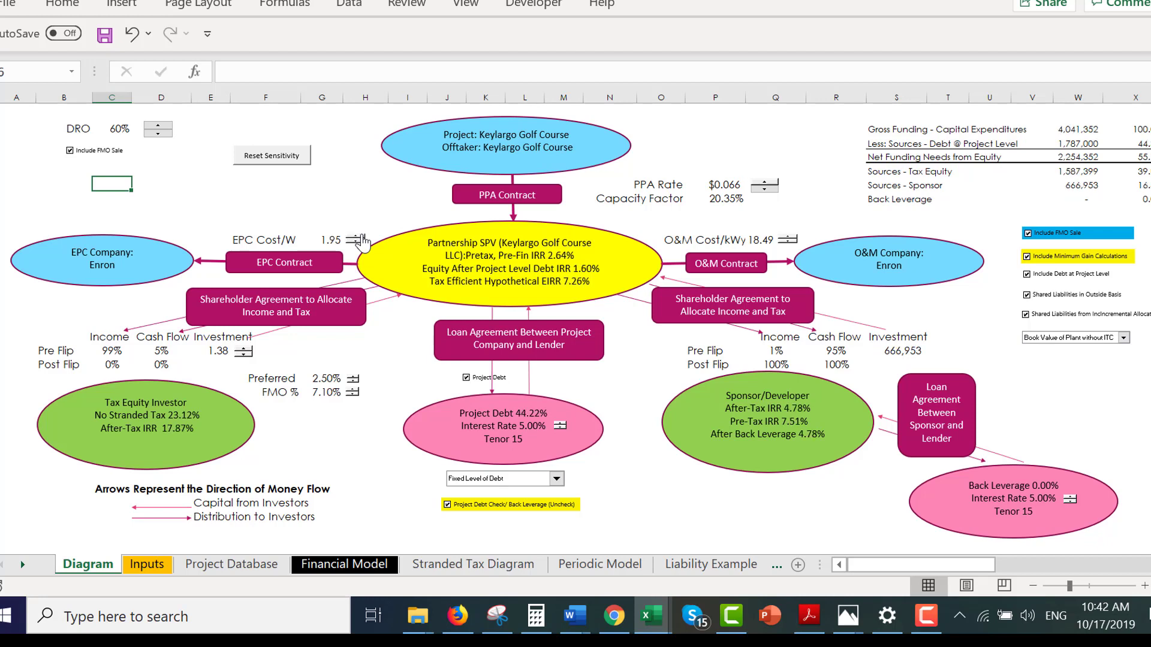
click(360, 237)
click(356, 236)
click(356, 237)
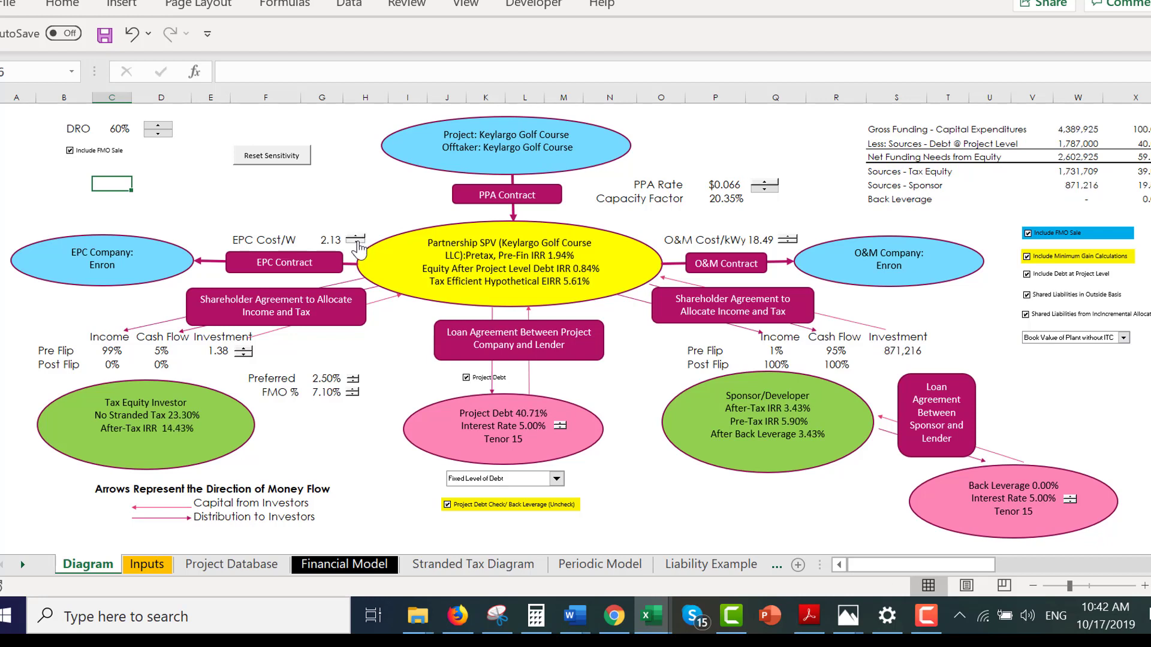
click(357, 243)
click(357, 242)
click(358, 242)
click(358, 242)
Reset the sensitivity inputs to their defaults, restoring EPC cost 1.77
click(279, 159)
click(280, 196)
click(279, 158)
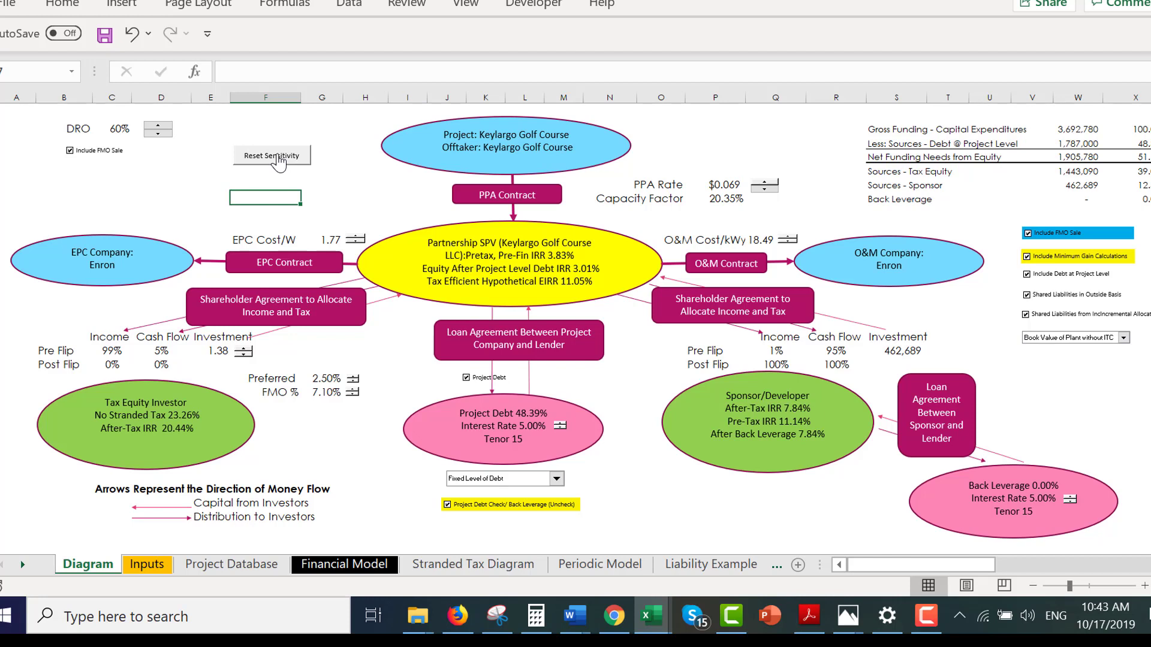
Raise the DRO to 80%, then lower it back to 70%
click(159, 126)
click(159, 126)
click(157, 133)
Go to the Inputs sheet and scroll through it from the top
key(ctrl+Page_Down)
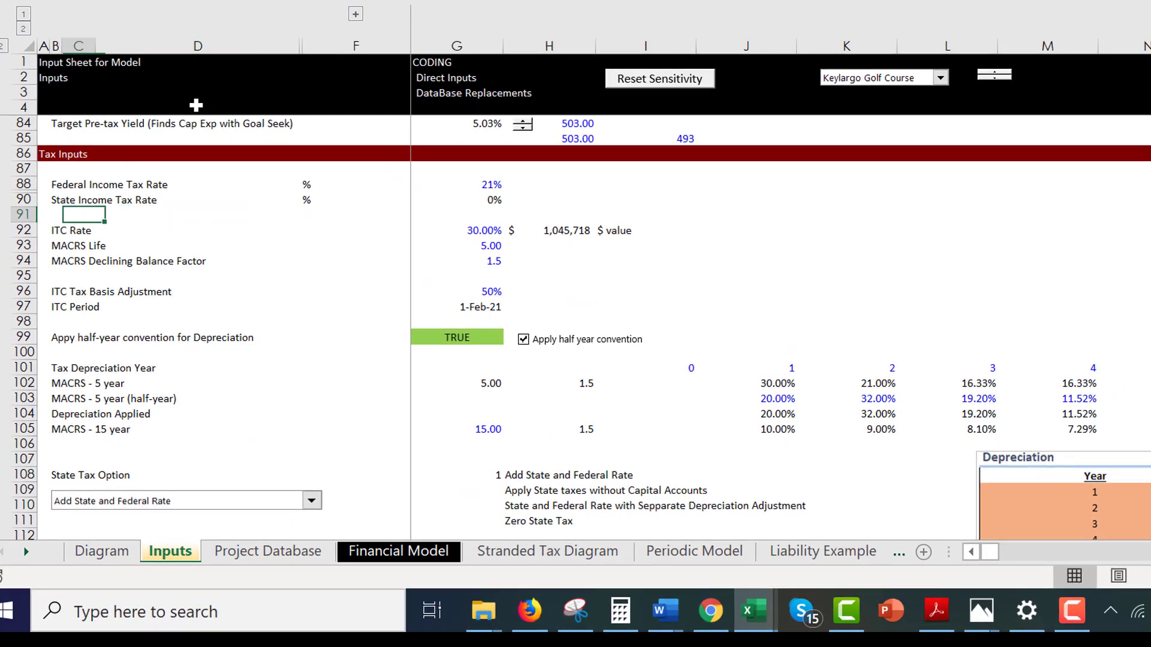
key(Page_Up)
key(Page_Up)
key(Page_Up)
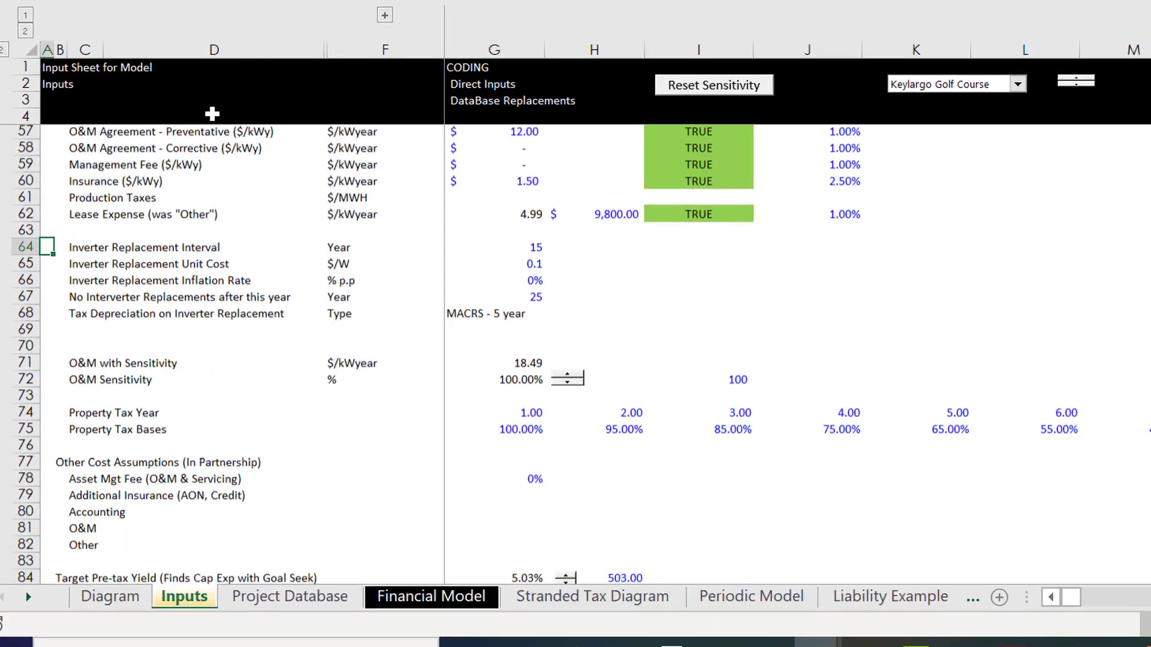
scroll(213, 114, down, 20)
scroll(213, 114, up, 20)
scroll(214, 114, down, 10)
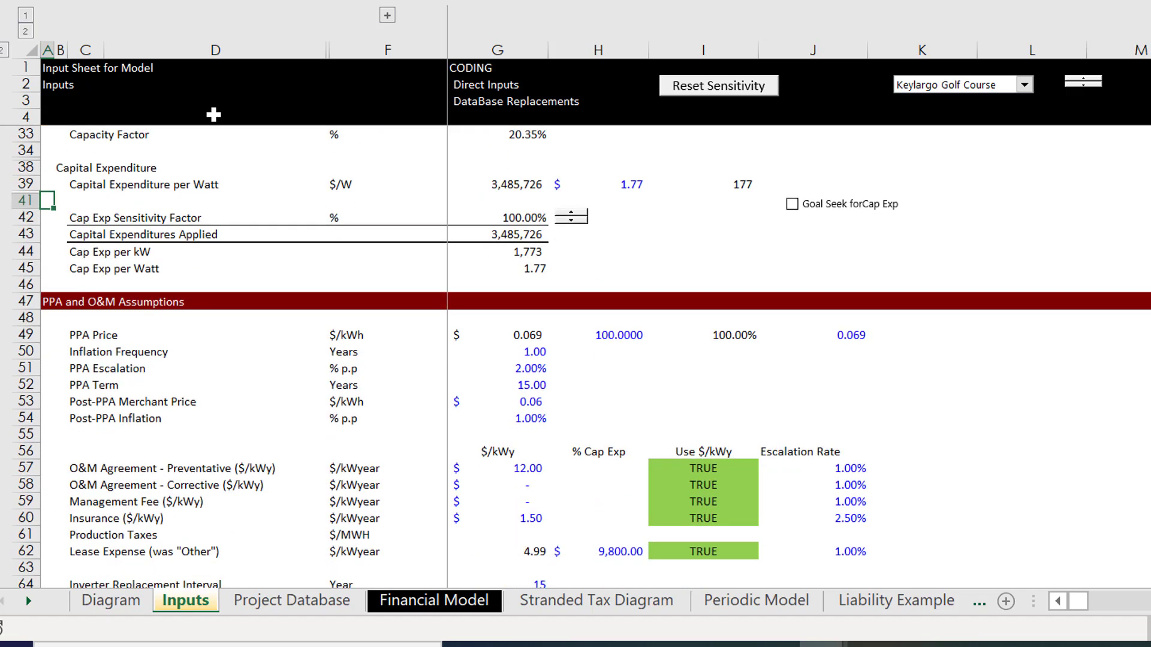
Browse the Project Database and Financial Model sheets' revenue, depreciation and equity sections, ending on Stranded Tax Diagram
key(ctrl+Page_Down)
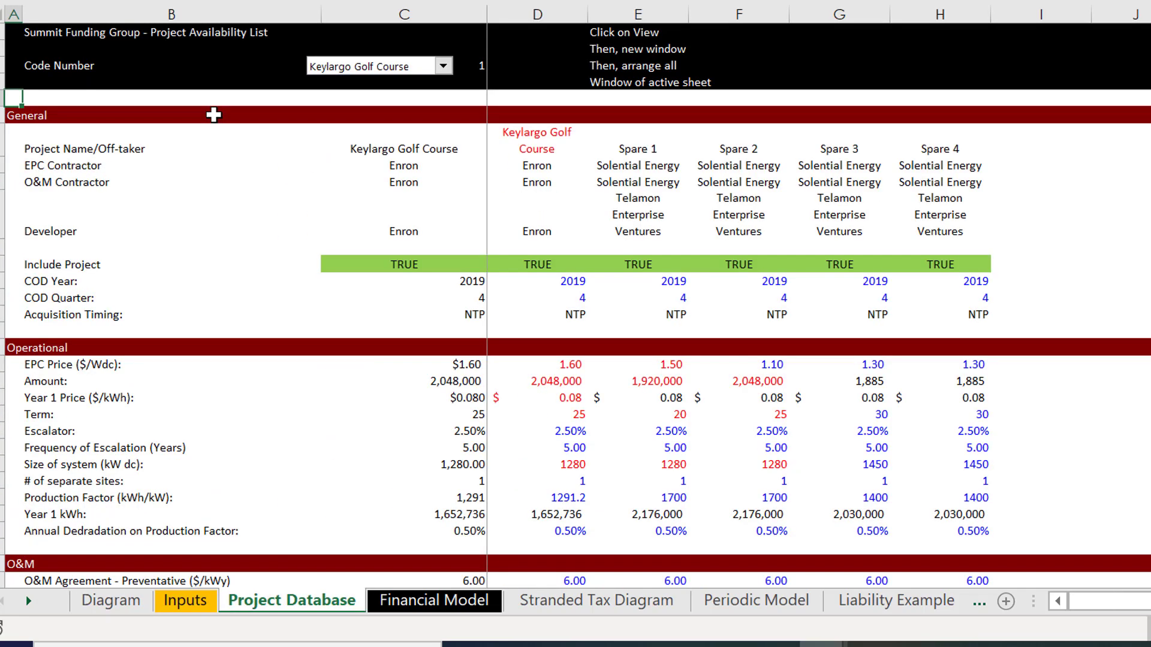
key(ctrl+Page_Down)
key(Page_Up)
key(Page_Up)
key(Page_Up)
key(Page_Up)
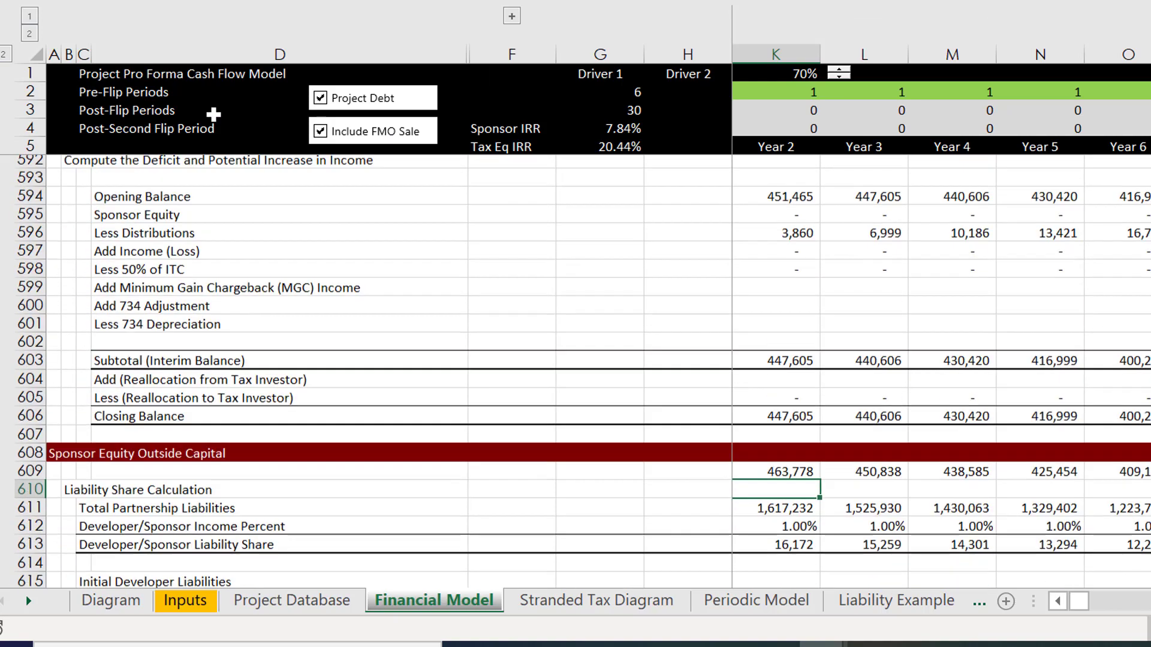
key(Page_Up)
key(Page_Up)
key(Page_Up)
key(Page_Up)
key(Page_Up)
key(Page_Up)
key(Page_Up)
key(Page_Up)
key(Page_Up)
key(Page_Up)
key(Page_Up)
key(Page_Up)
key(Page_Up)
key(Page_Up)
key(Page_Up)
key(Page_Up)
key(Page_Up)
key(Page_Up)
key(Page_Up)
key(Page_Up)
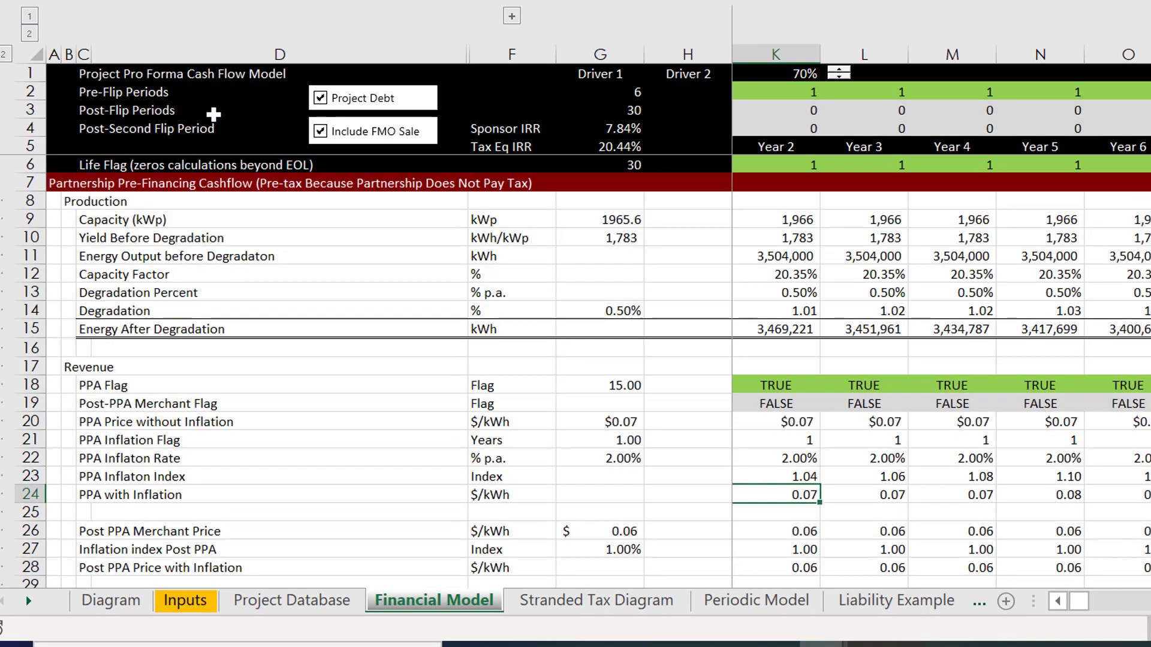
key(Left)
key(Left)
key(Left)
key(Left)
key(Left)
key(Left)
key(Left)
key(Left)
key(Left)
key(Left)
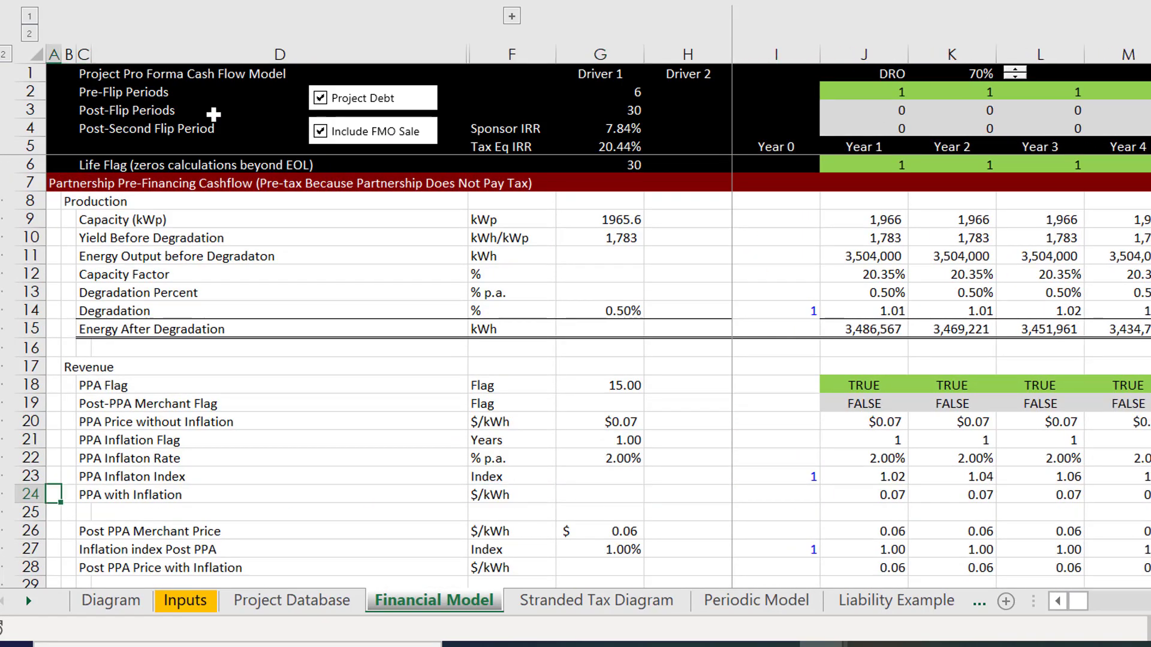
key(Page_Down)
key(Page_Down)
key(Page_Down)
key(Page_Down)
key(Page_Down)
key(Page_Down)
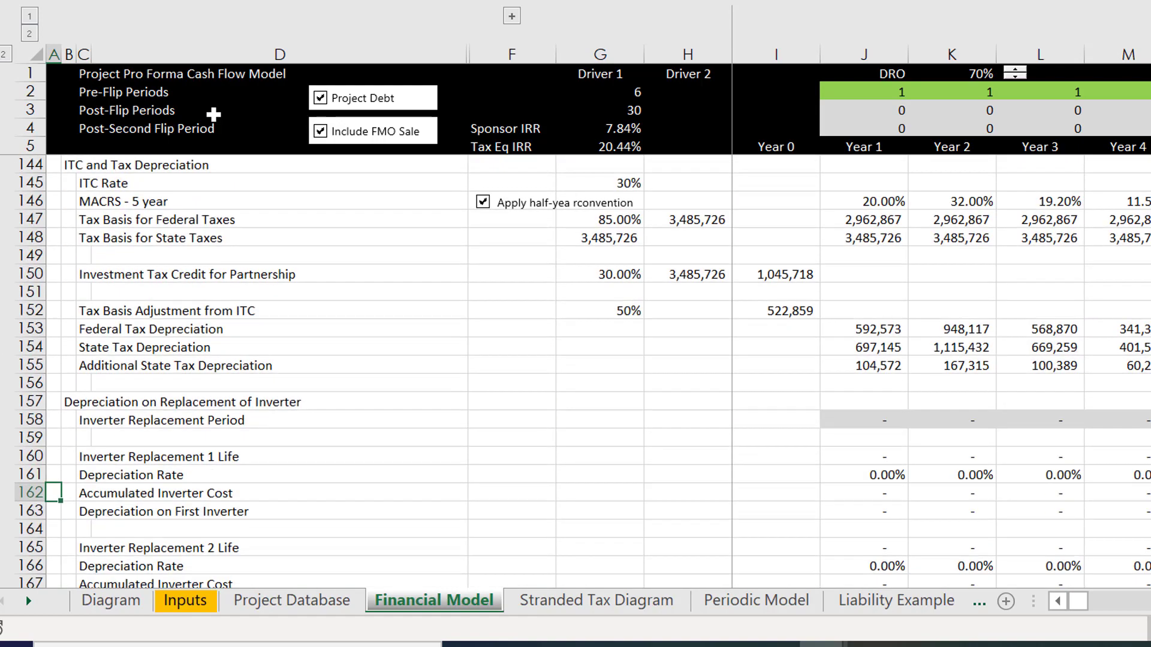
key(Page_Up)
key(Page_Up)
key(Page_Up)
key(Page_Up)
key(Page_Up)
key(Page_Up)
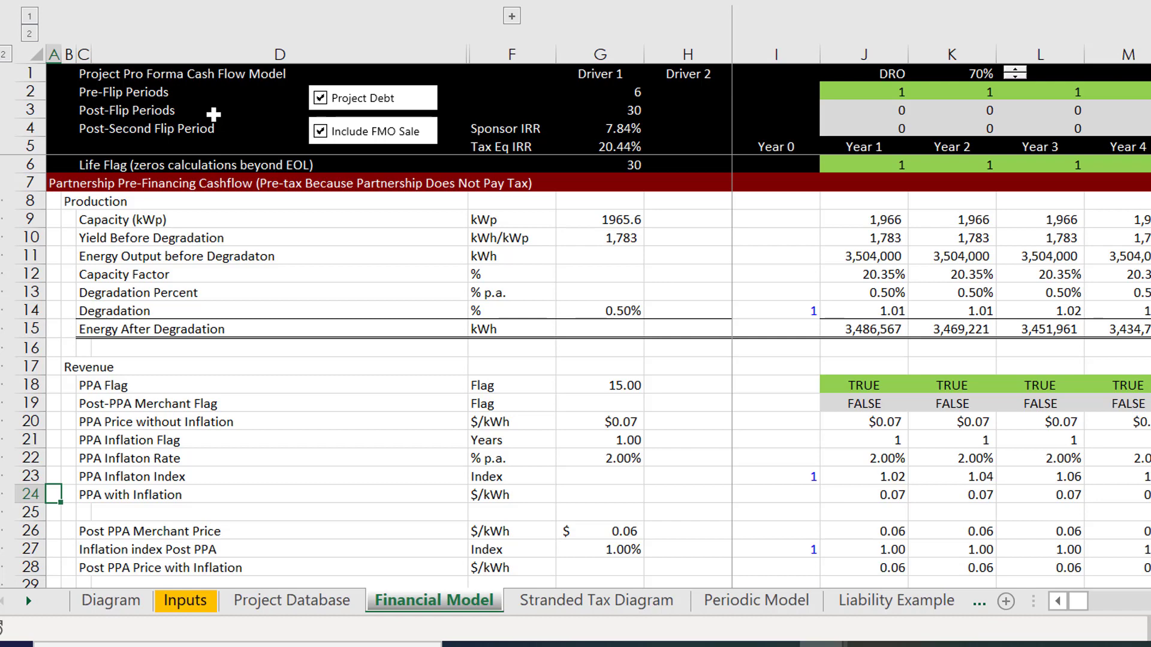
key(Page_Down)
key(Page_Down)
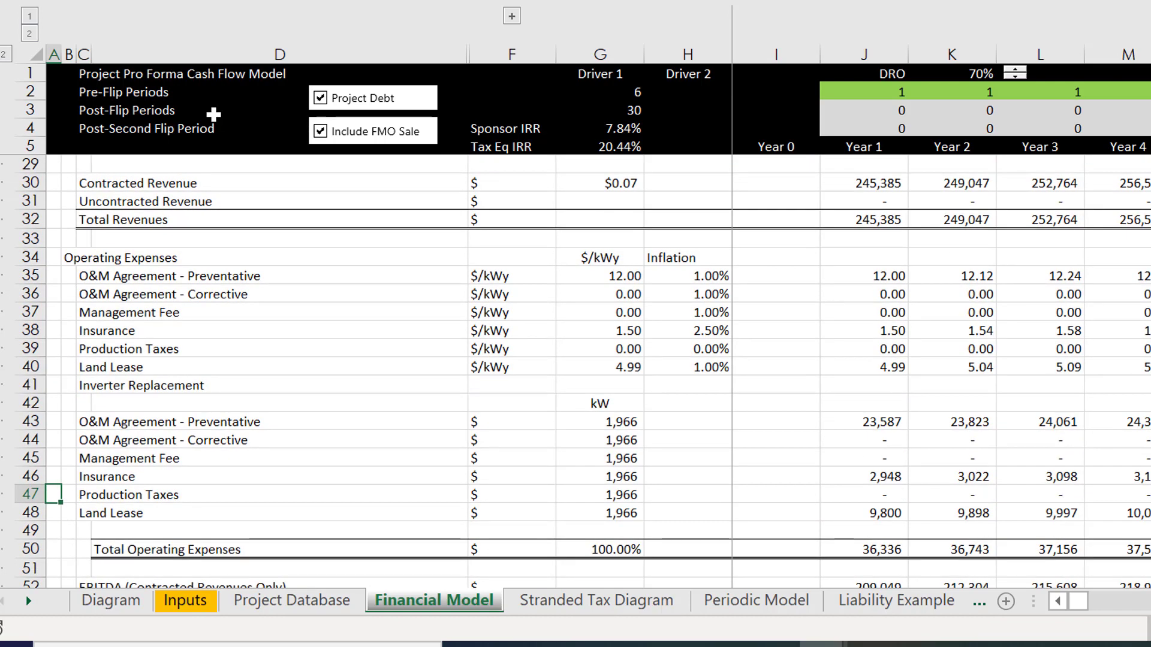
key(Page_Down)
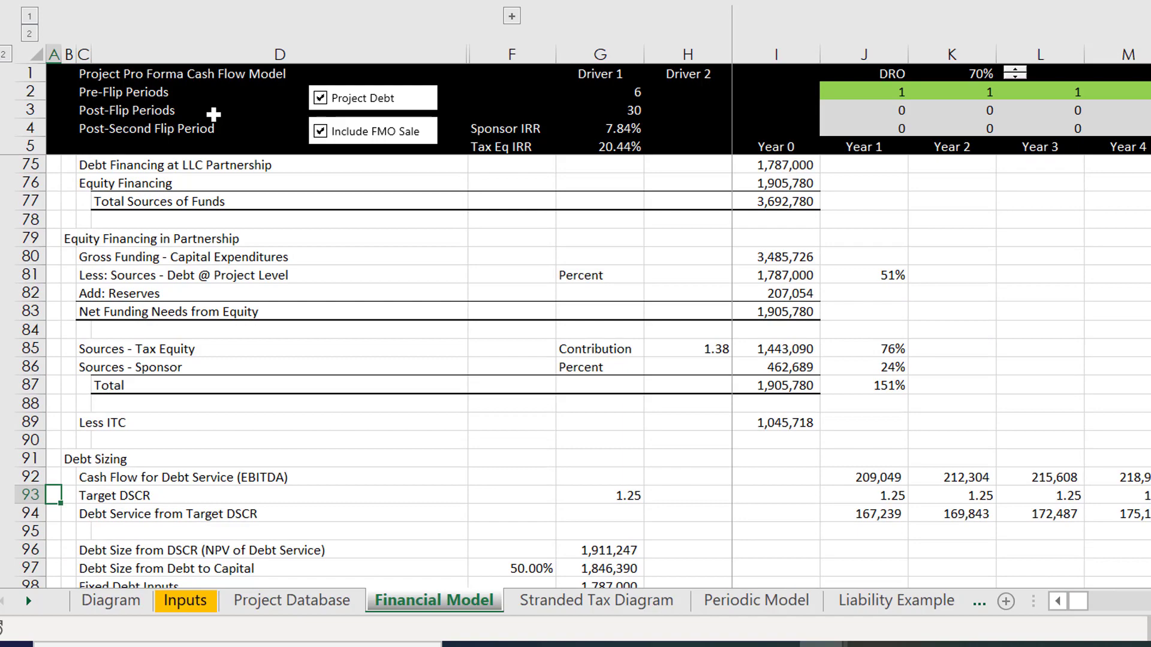
key(ctrl+Page_Down)
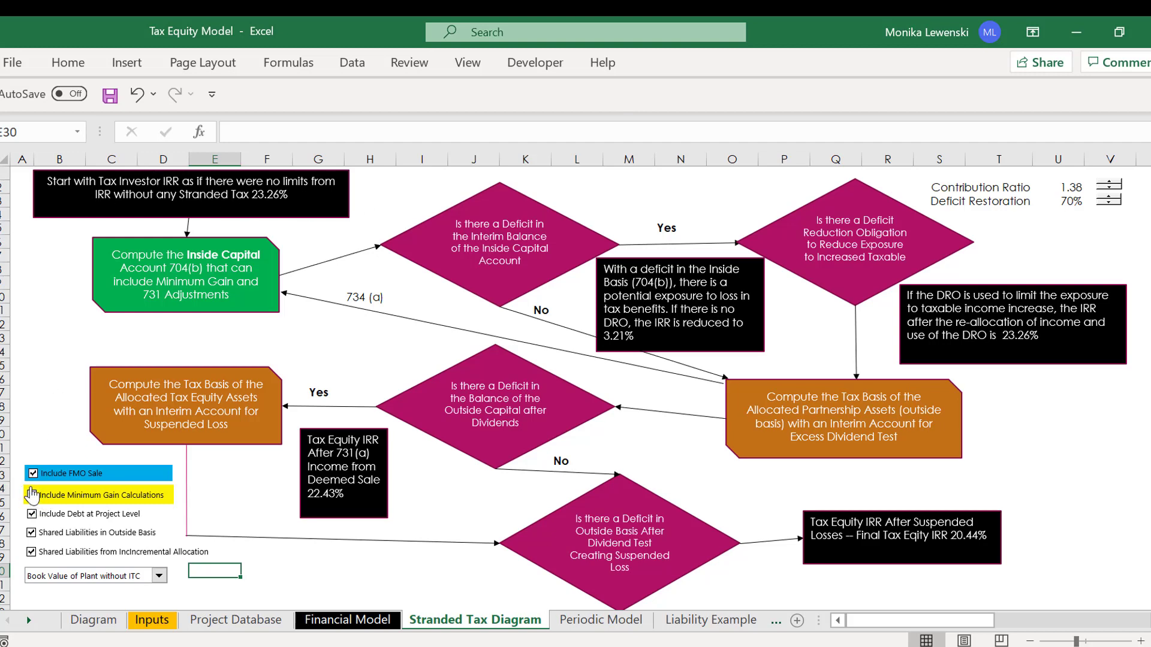
Untick and re-tick Include FMO Sale, then bring the stranded-tax chart and summary into view
click(33, 475)
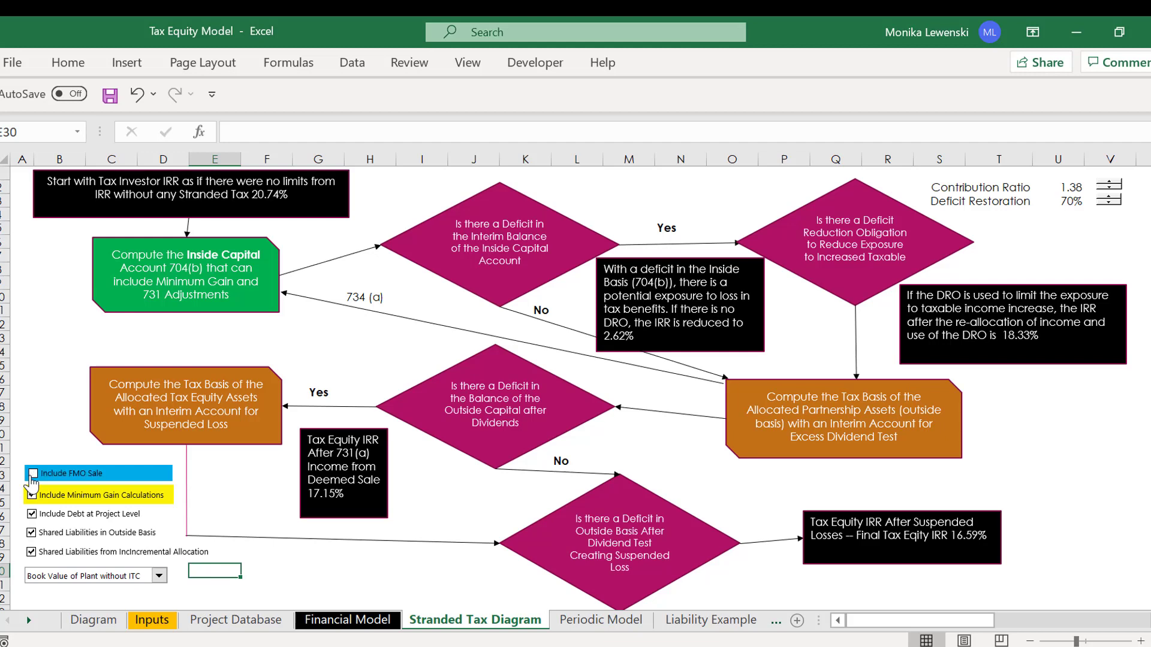
click(33, 475)
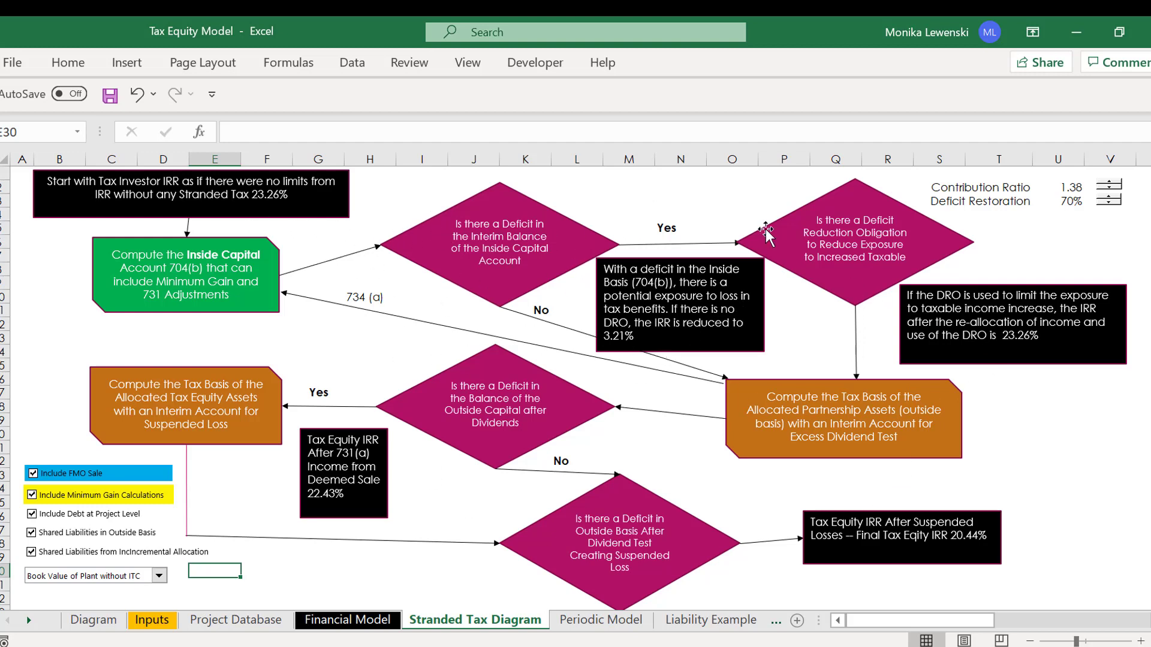
click(607, 198)
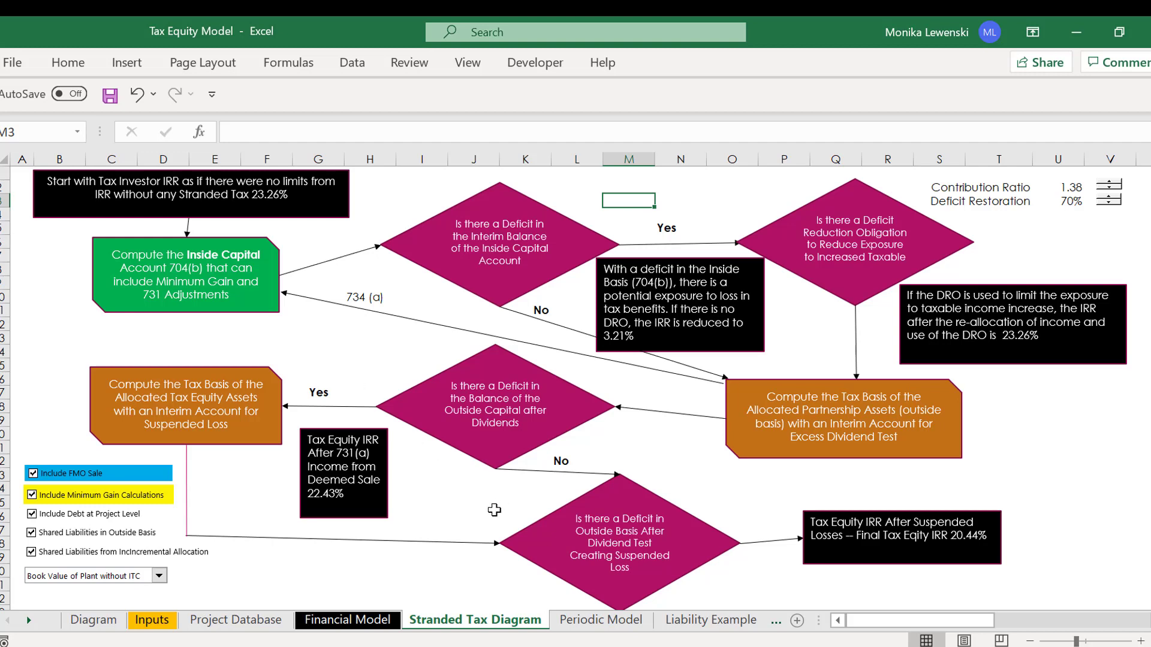
click(432, 516)
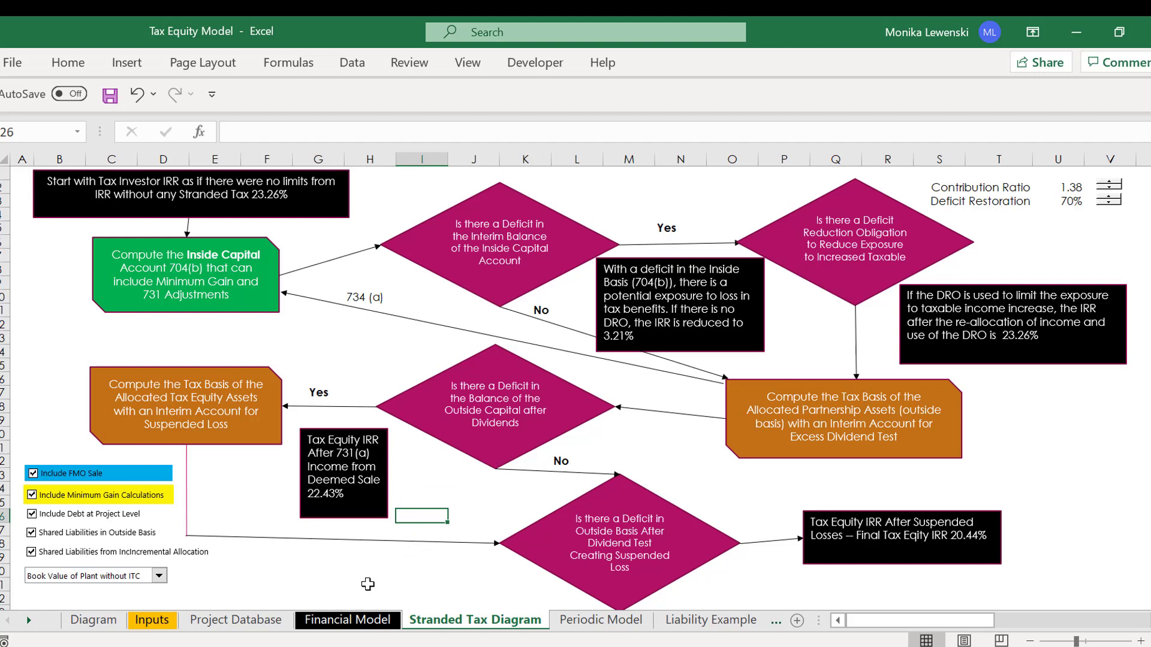
click(298, 586)
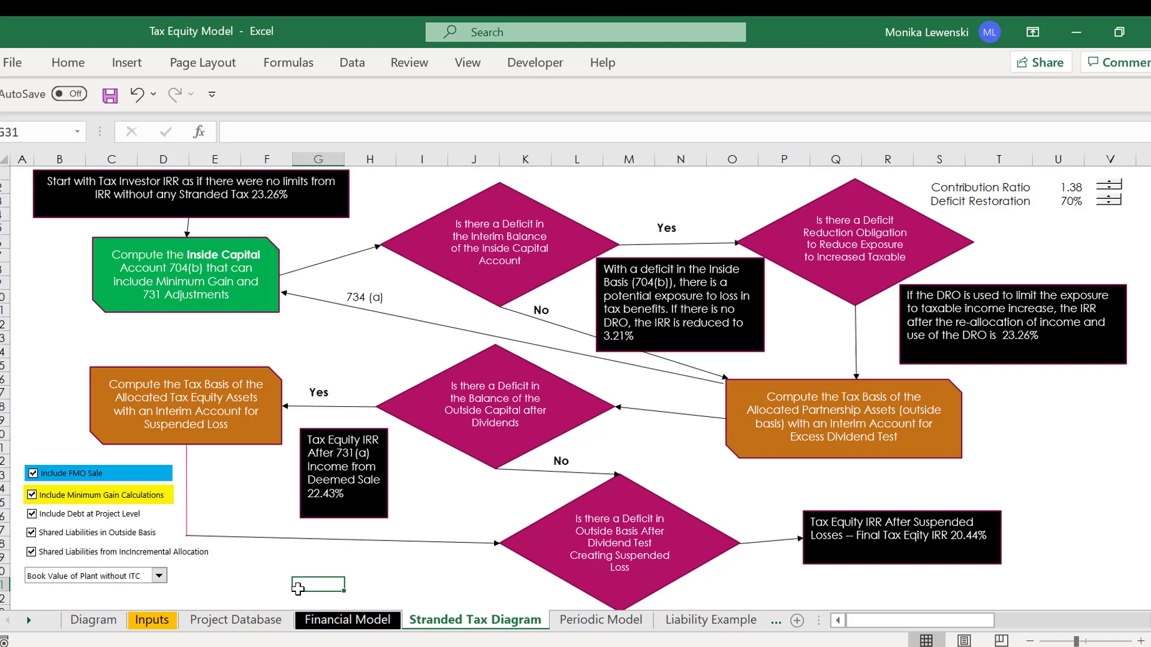
key(Page_Down)
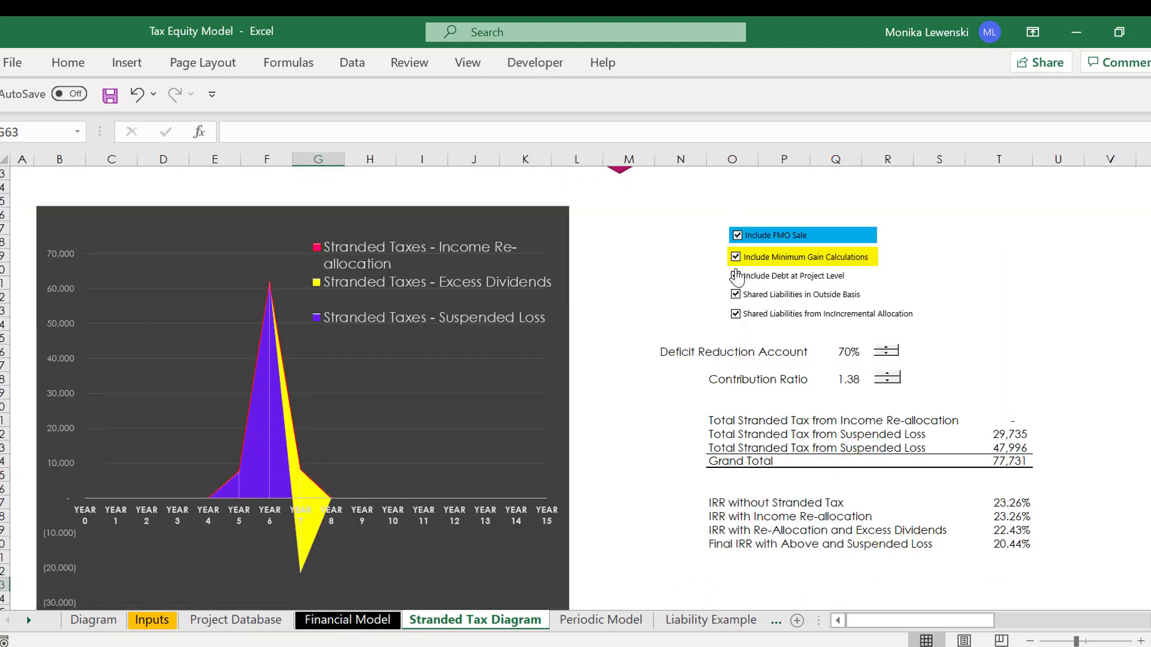
Toggle project-level debt off and on and the FMO sale setting, then return to Project Database
click(735, 275)
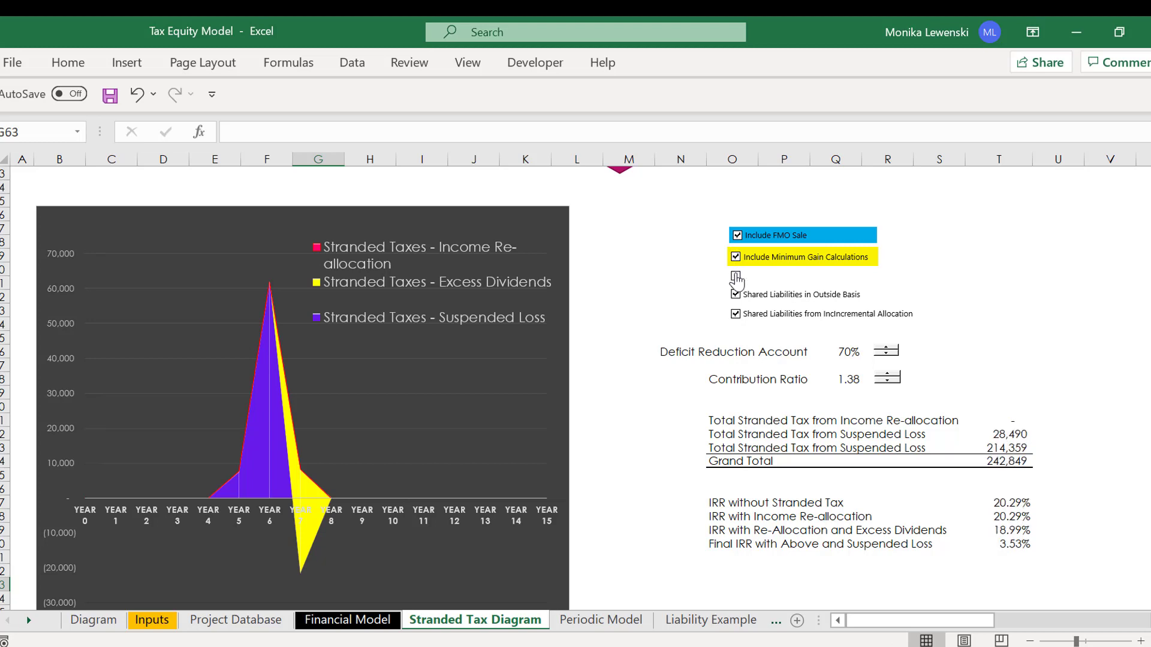
click(736, 277)
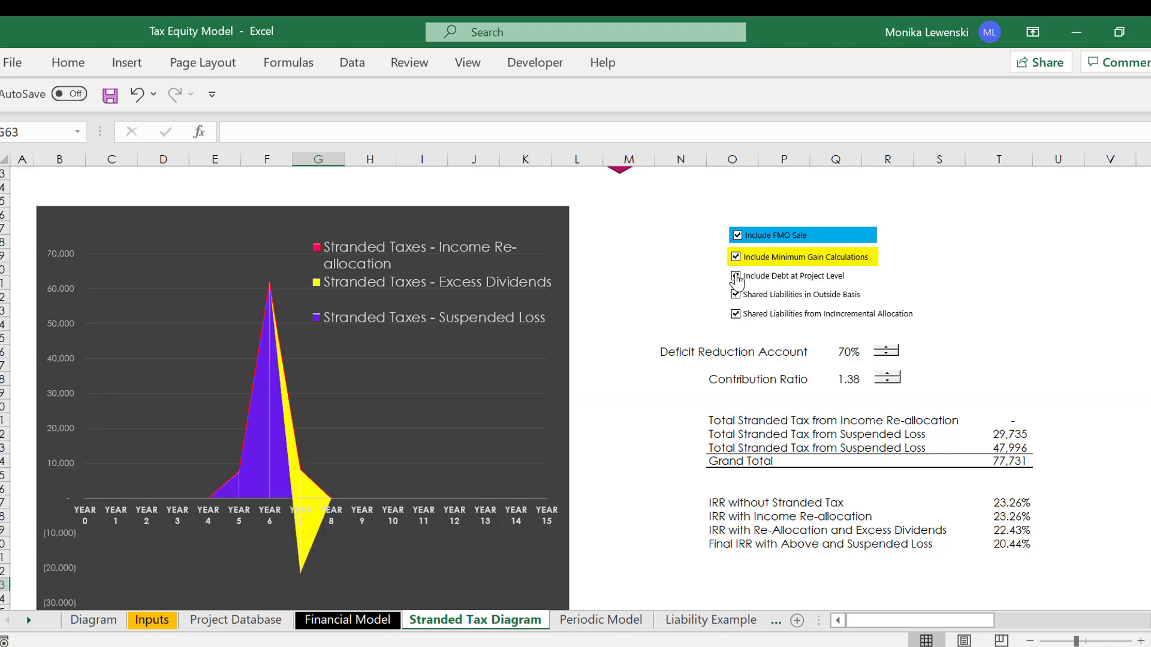
click(738, 237)
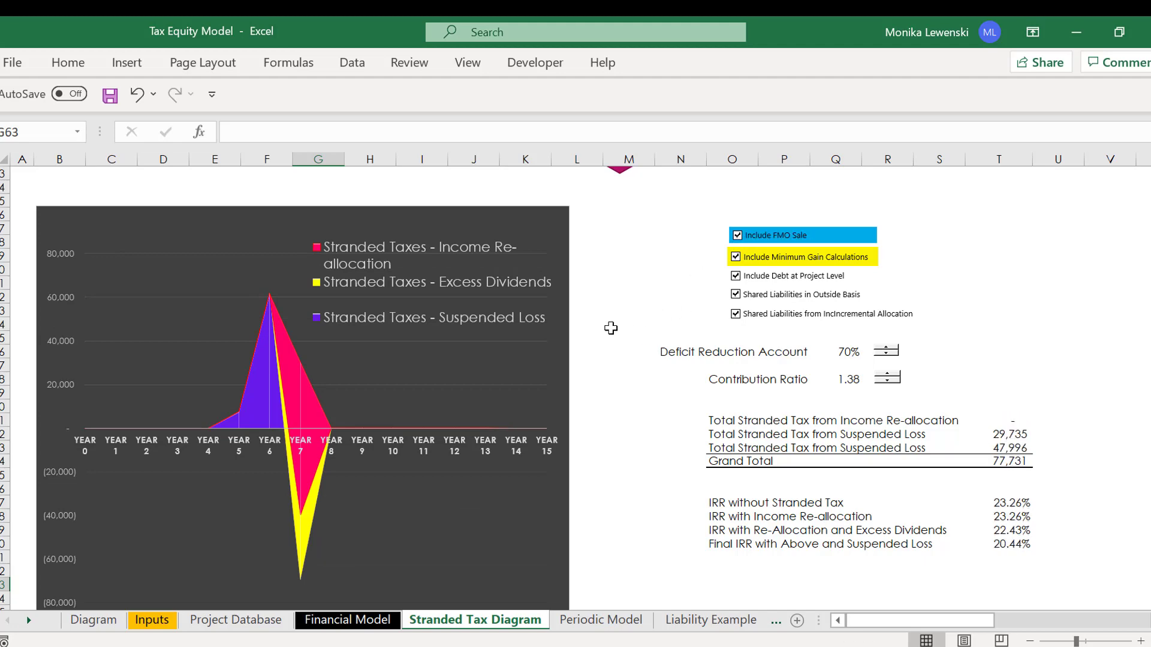
click(678, 475)
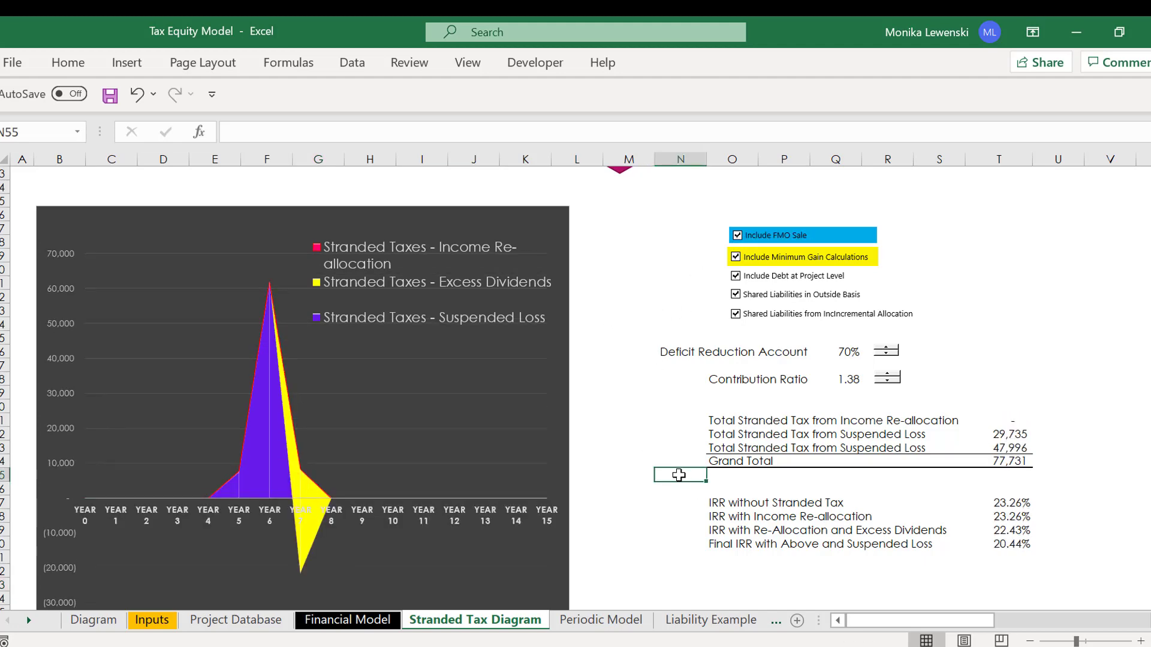
scroll(679, 475, down, 10)
click(679, 475)
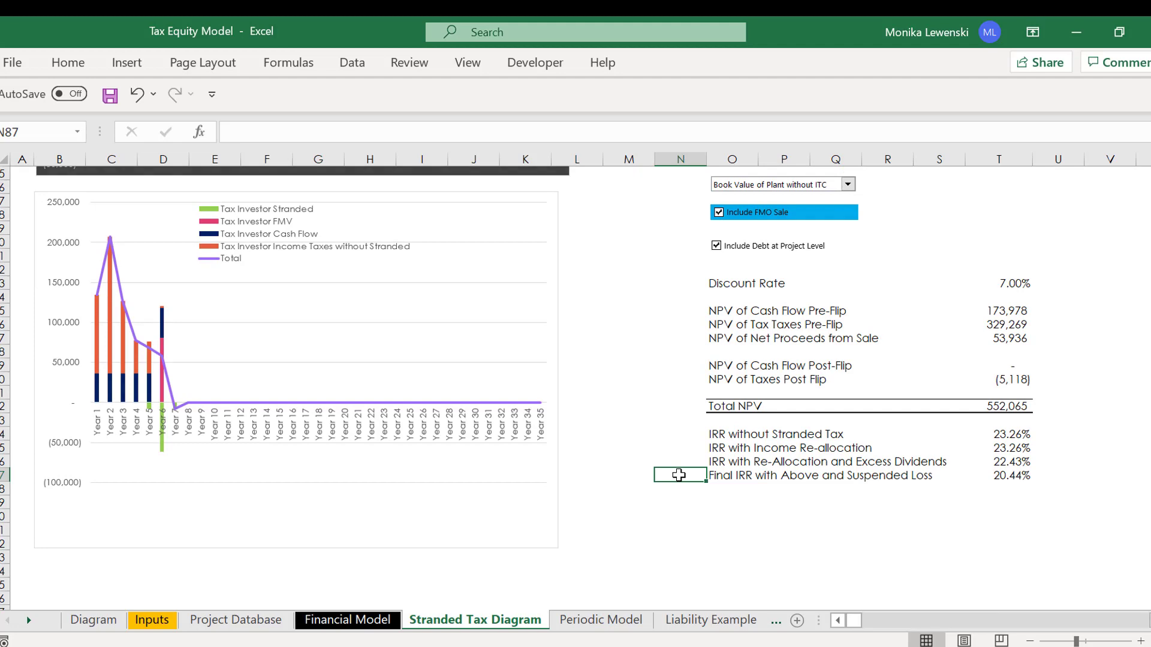
key(ctrl+Page_Down)
key(ctrl+Page_Up)
key(ctrl+Page_Up)
key(ctrl+Page_Up)
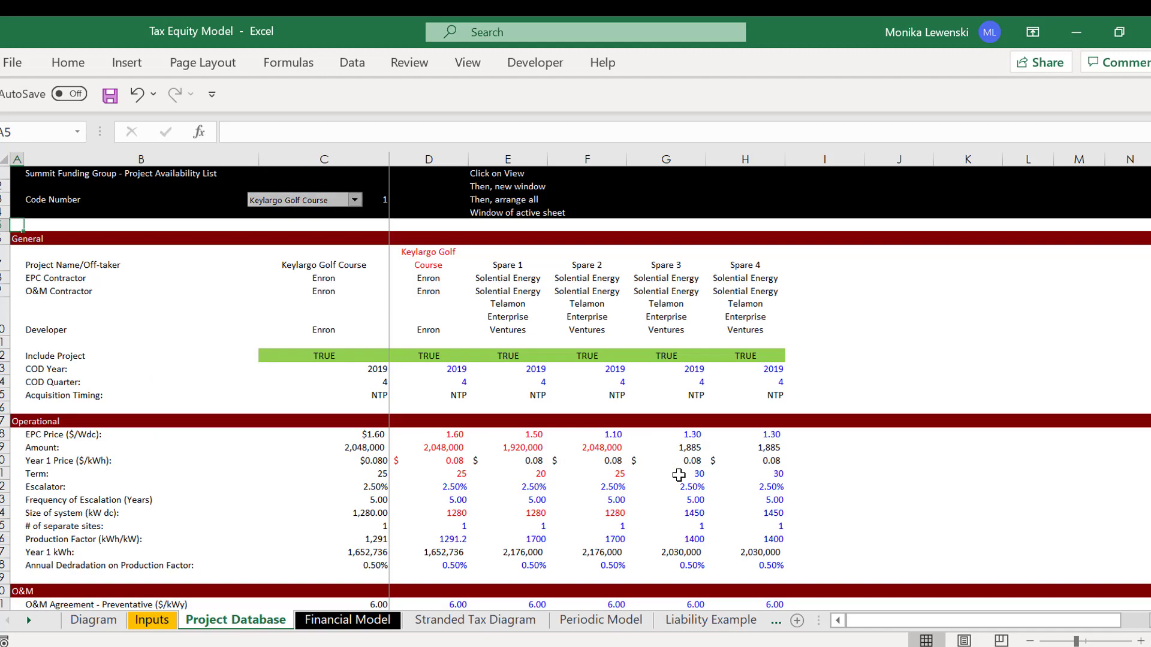
Move to the Inputs sheet, page through it, and return to the Project Dates section
key(ctrl+Page_Up)
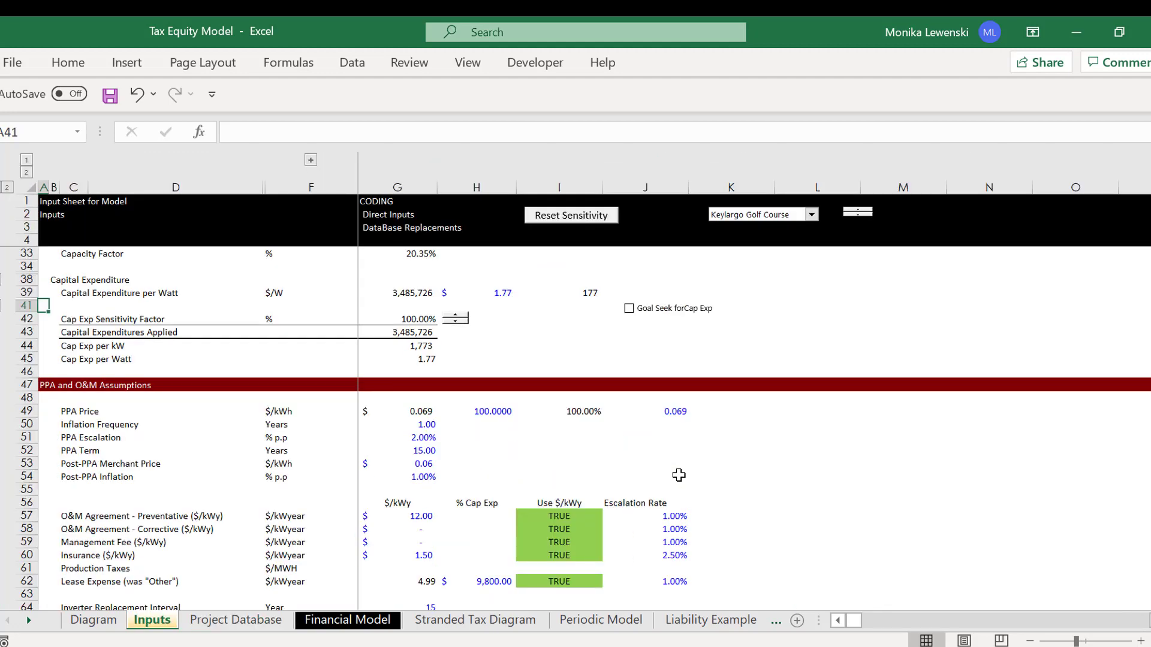
scroll(678, 476, down, 17)
scroll(678, 476, up, 16)
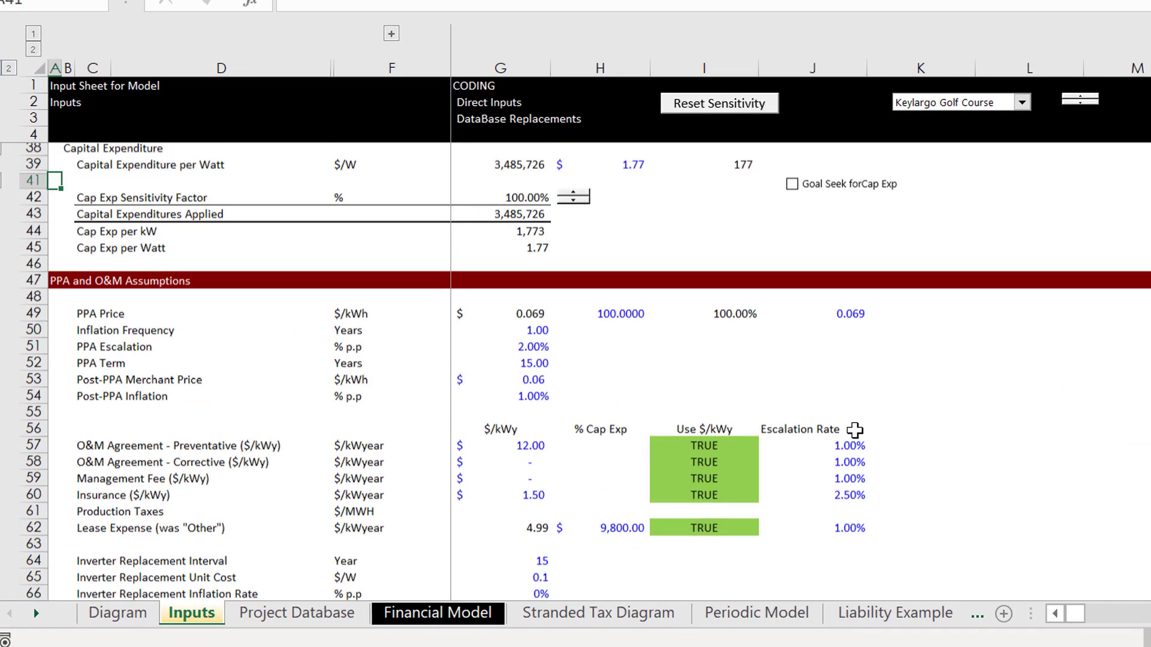
key(Page_Up)
key(Page_Down)
key(Page_Down)
key(Page_Up)
key(Page_Up)
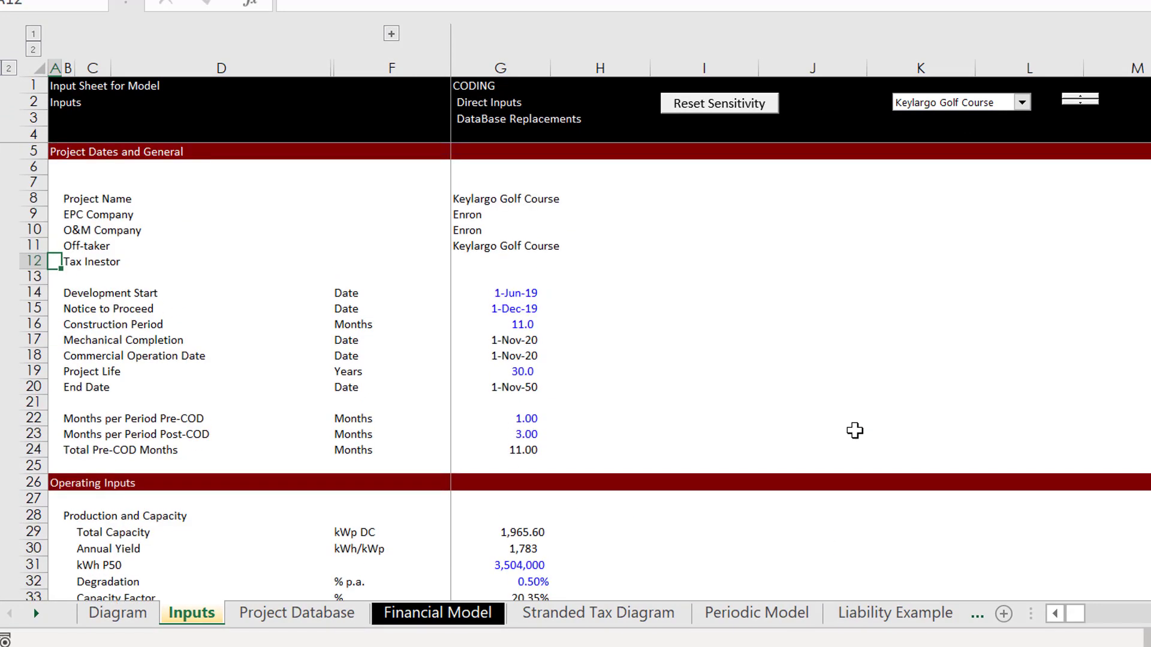
click(746, 367)
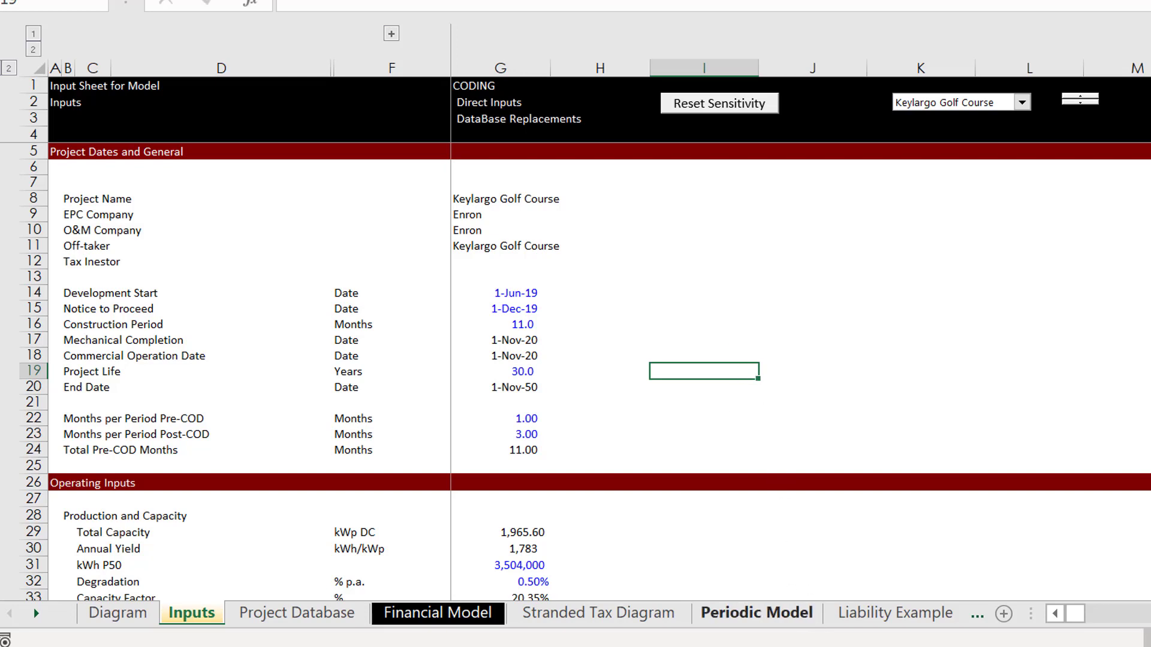
Bring the Thornberg Model workbook forward from the Excel taskbar preview
mouse_move(710, 580)
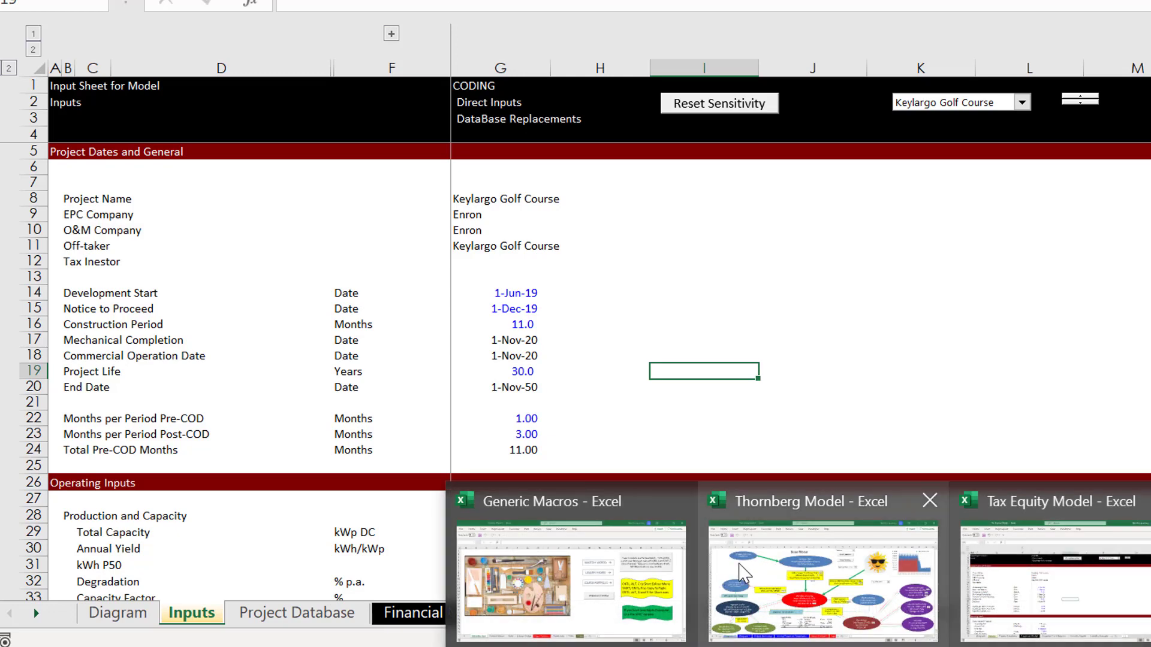
click(745, 573)
click(233, 173)
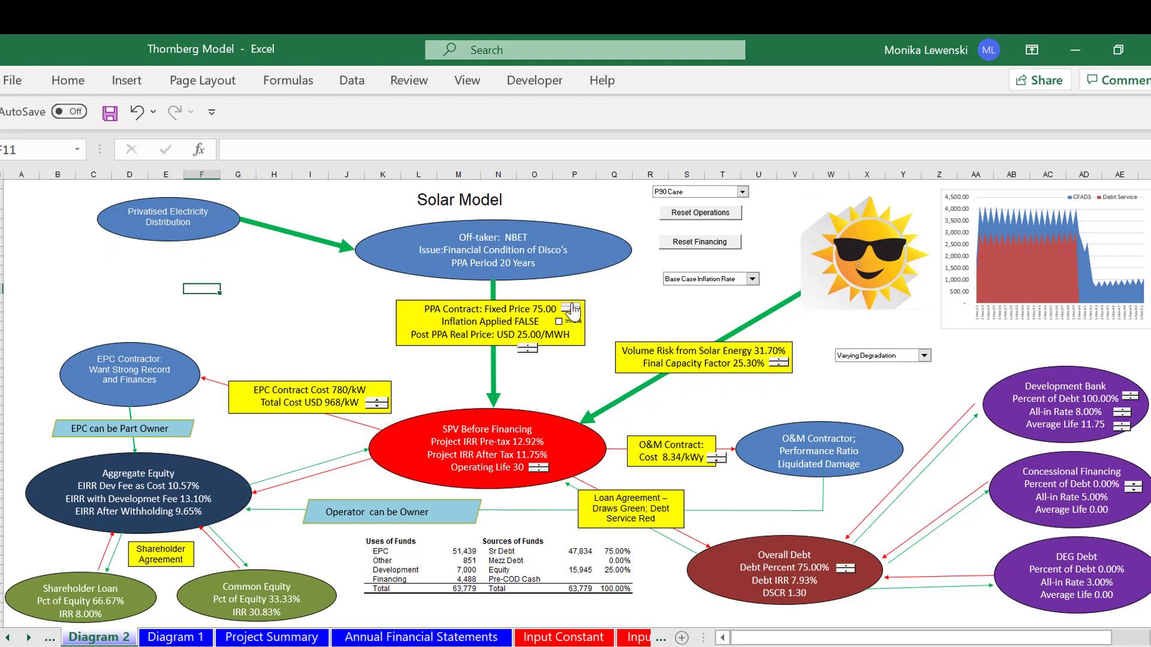
click(571, 307)
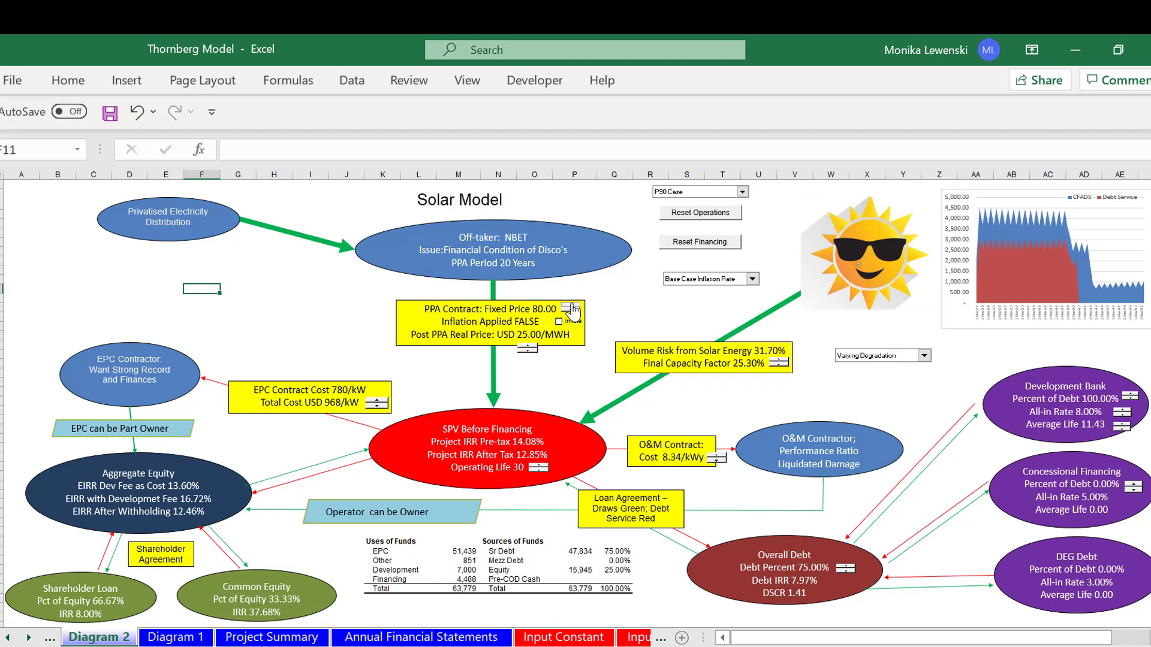
click(572, 307)
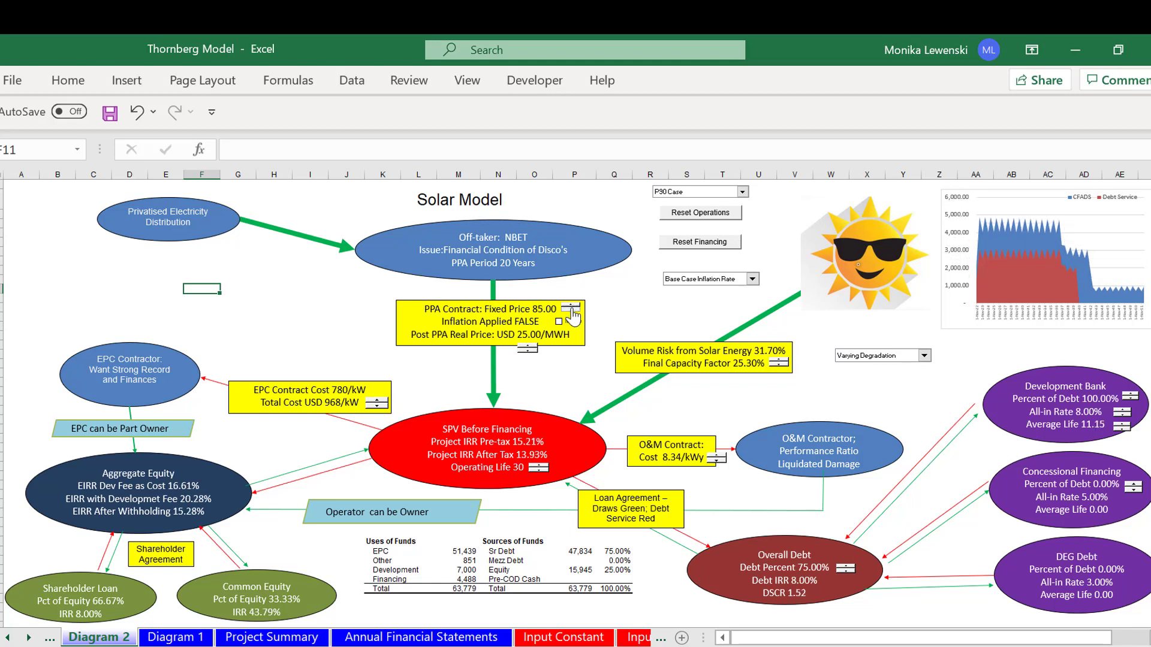
click(571, 310)
click(571, 310)
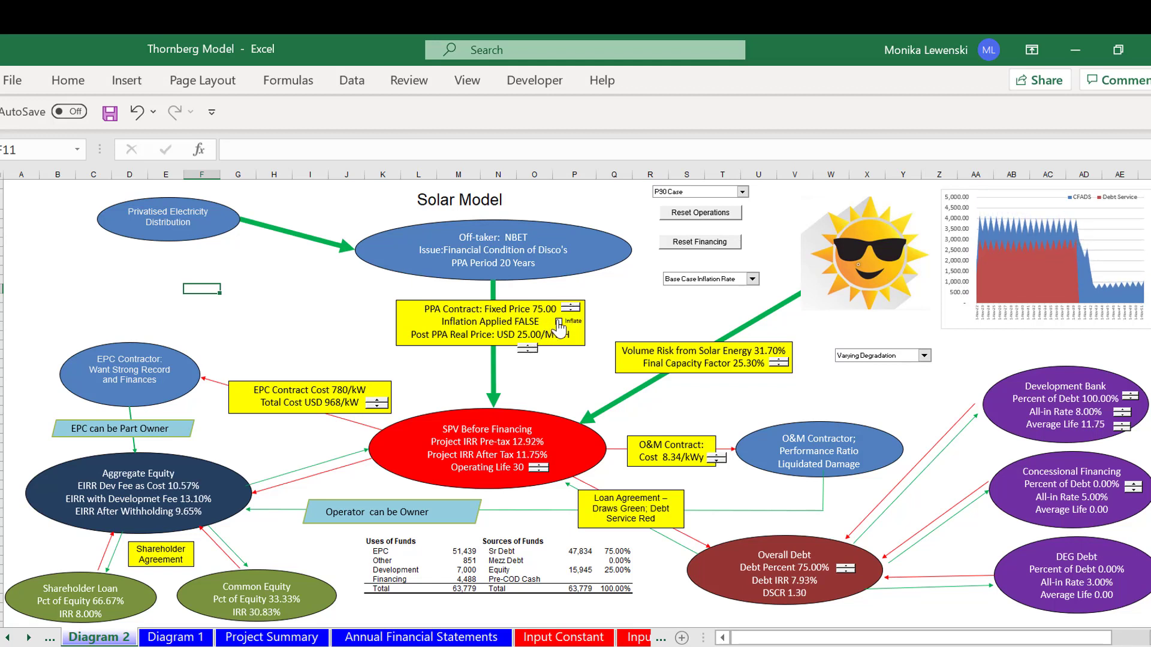
click(559, 323)
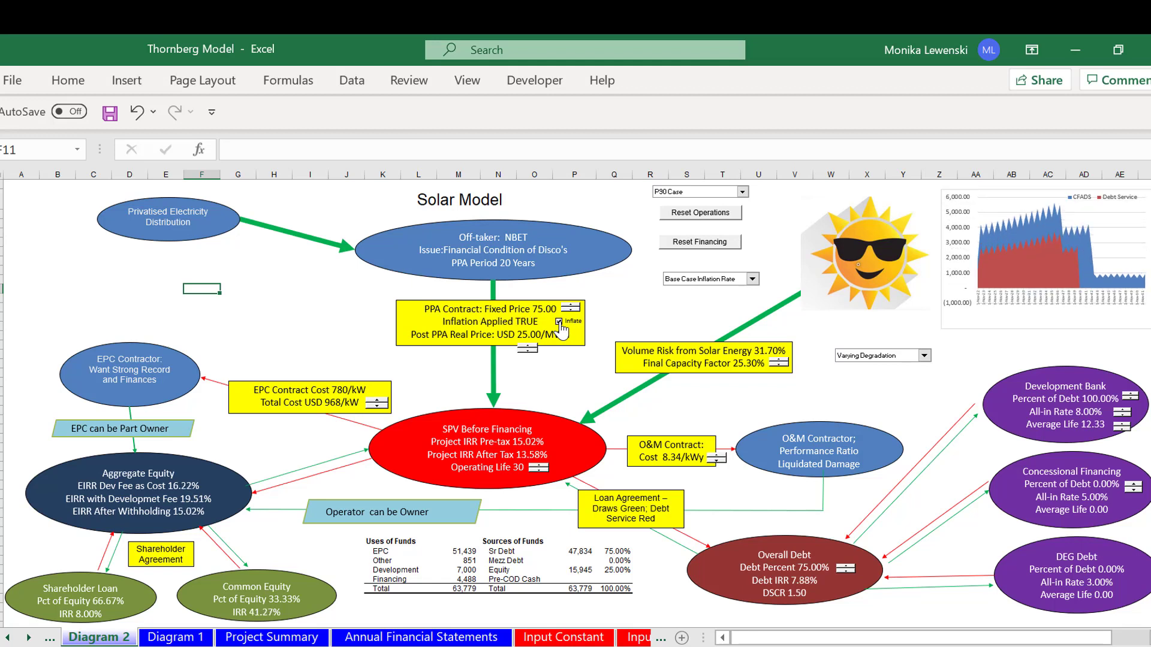
click(560, 323)
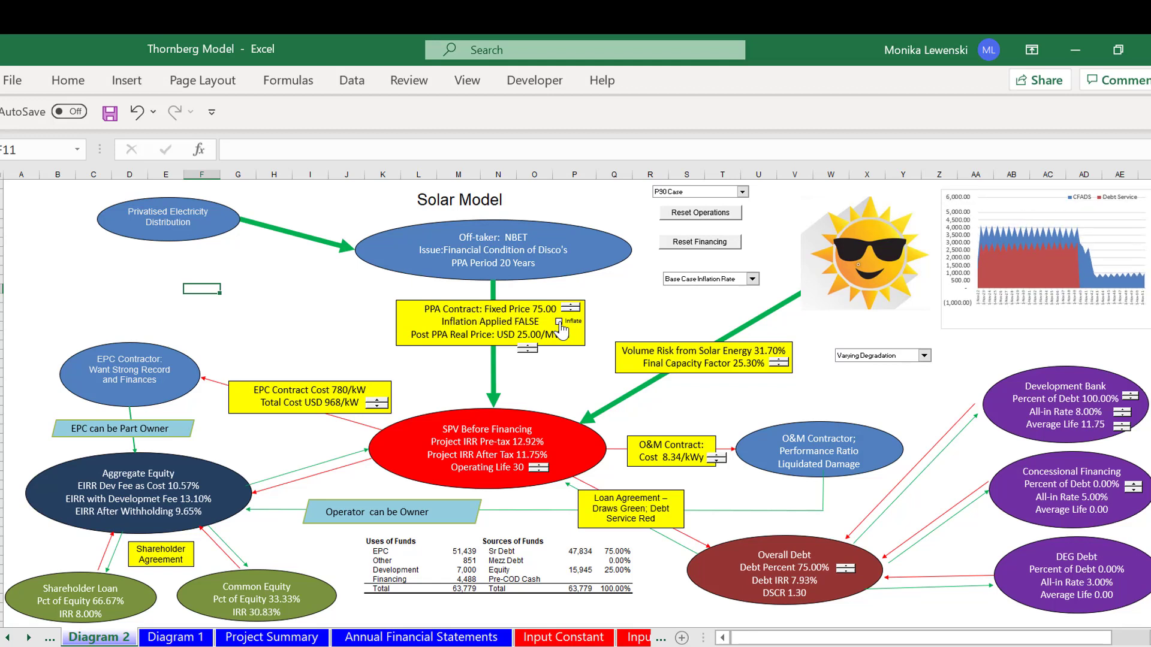
click(781, 362)
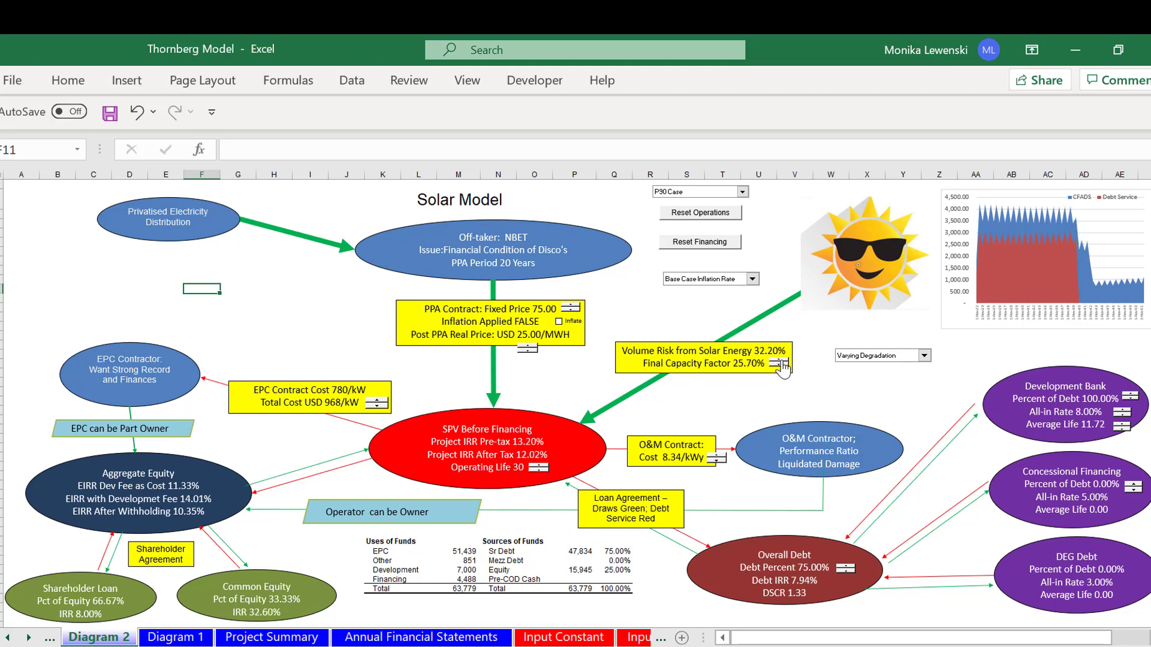
click(780, 365)
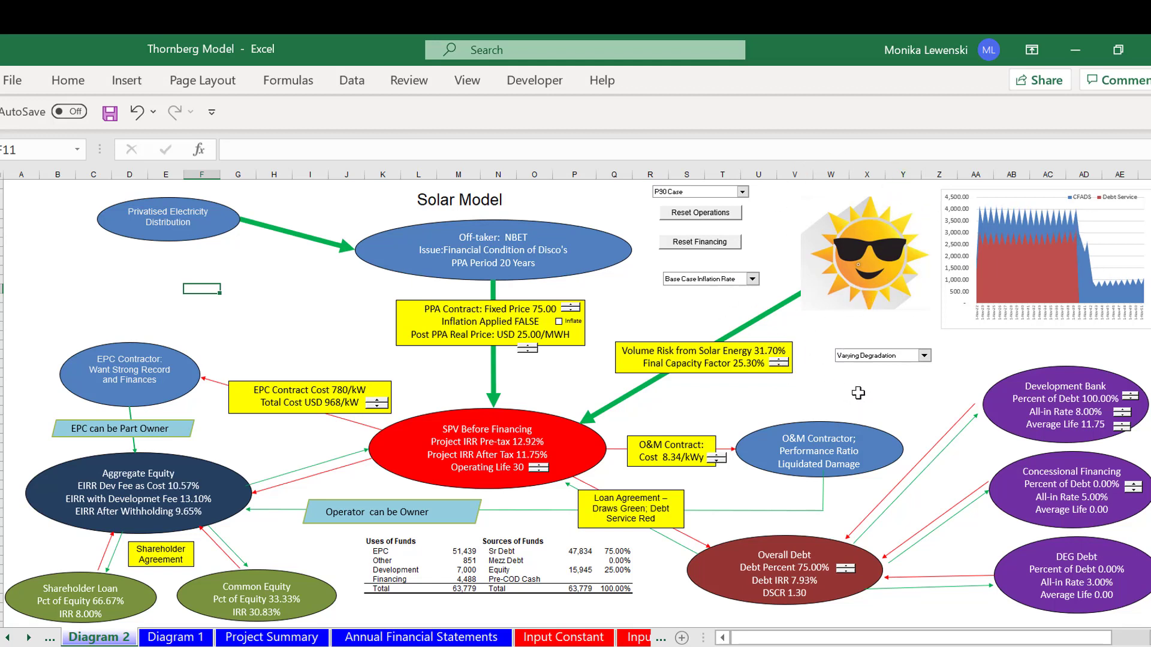
click(925, 355)
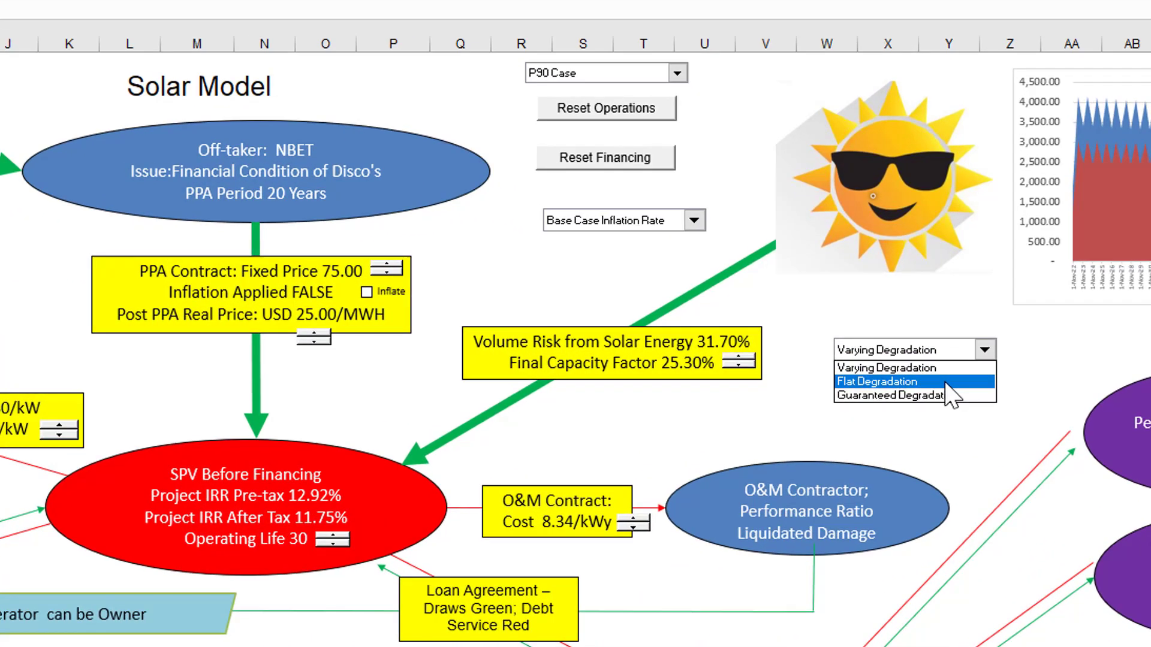
click(916, 377)
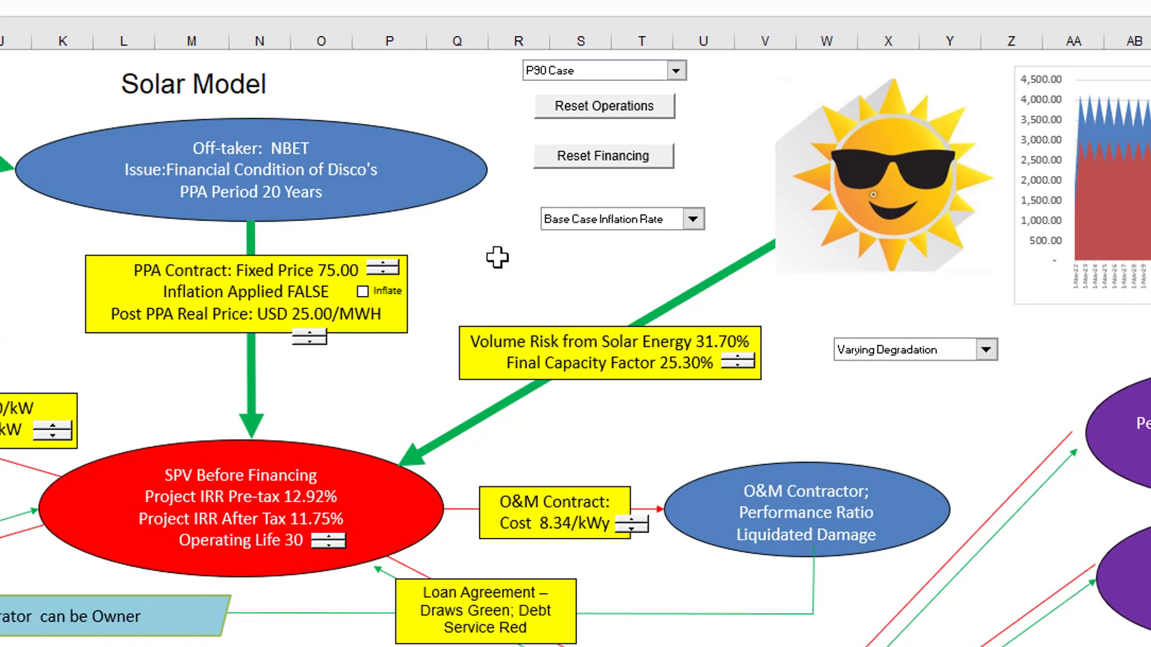
click(515, 271)
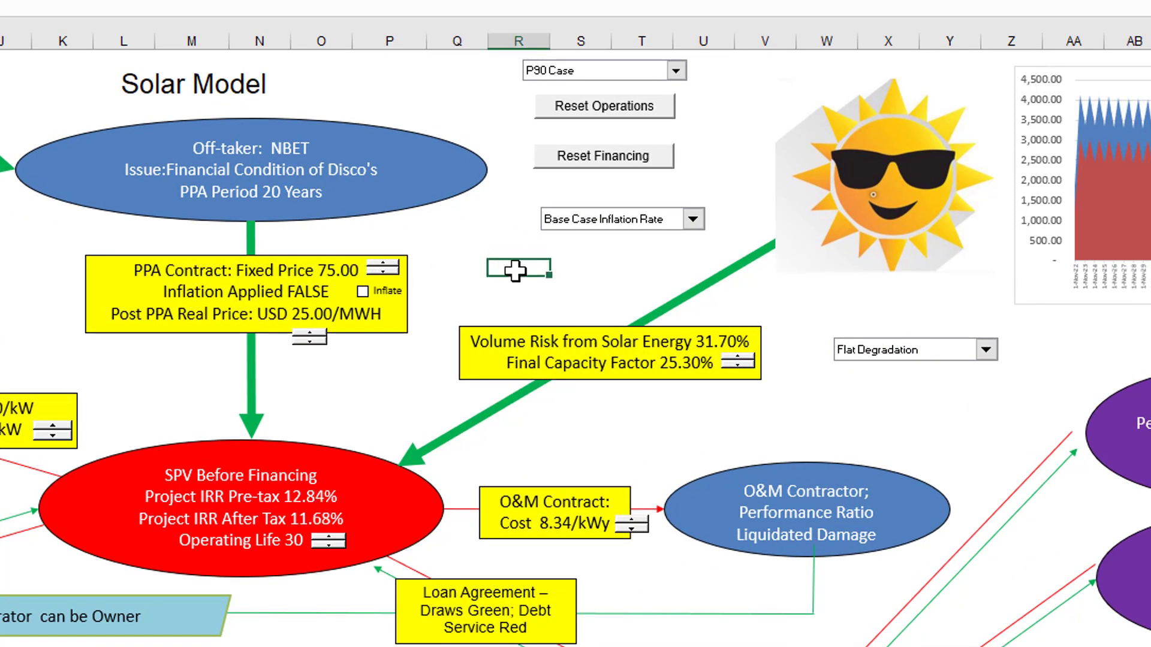
click(624, 110)
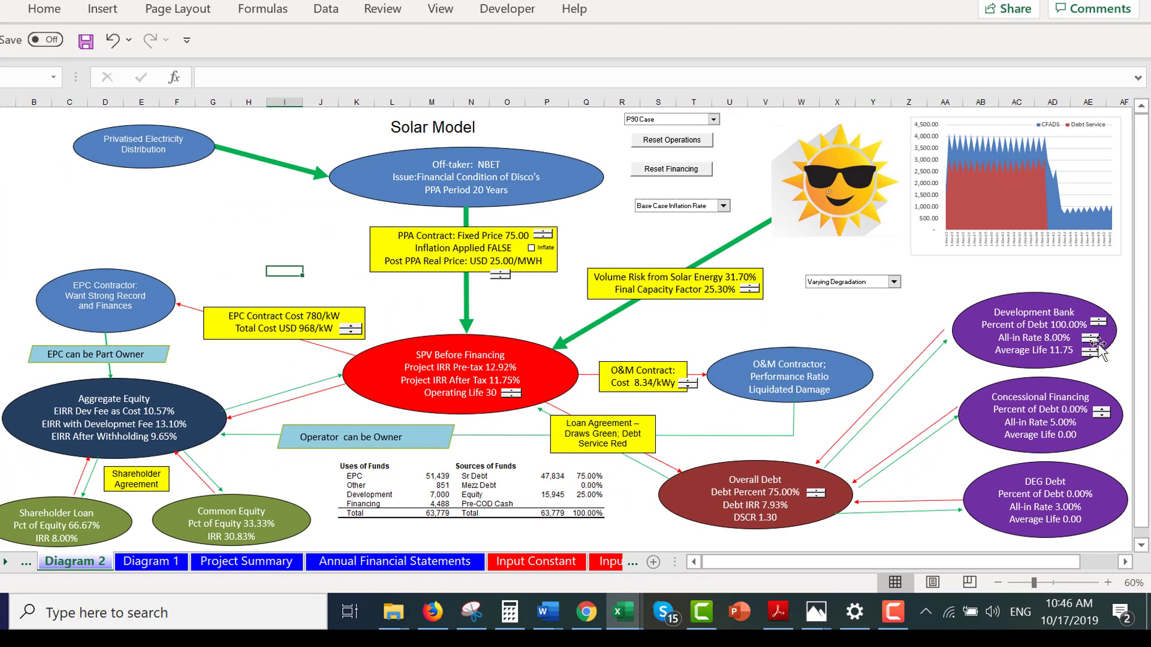
Lower the Development Bank all-in rate to 7.50% and step overall debt from 70% up to 80%
click(1093, 344)
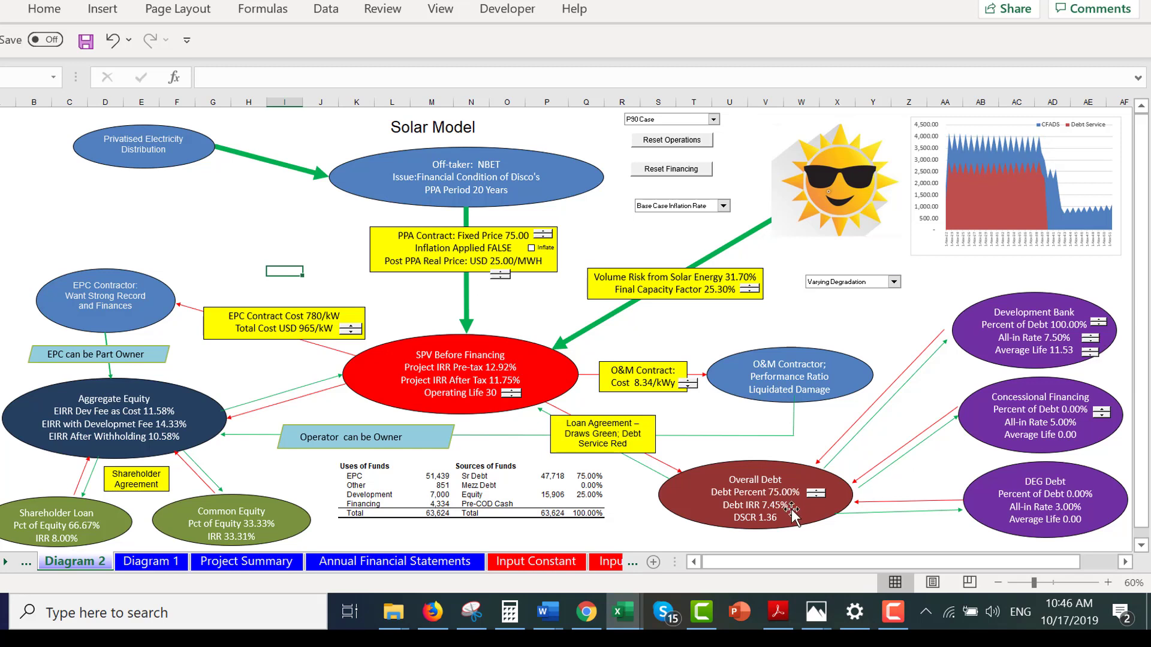
click(819, 499)
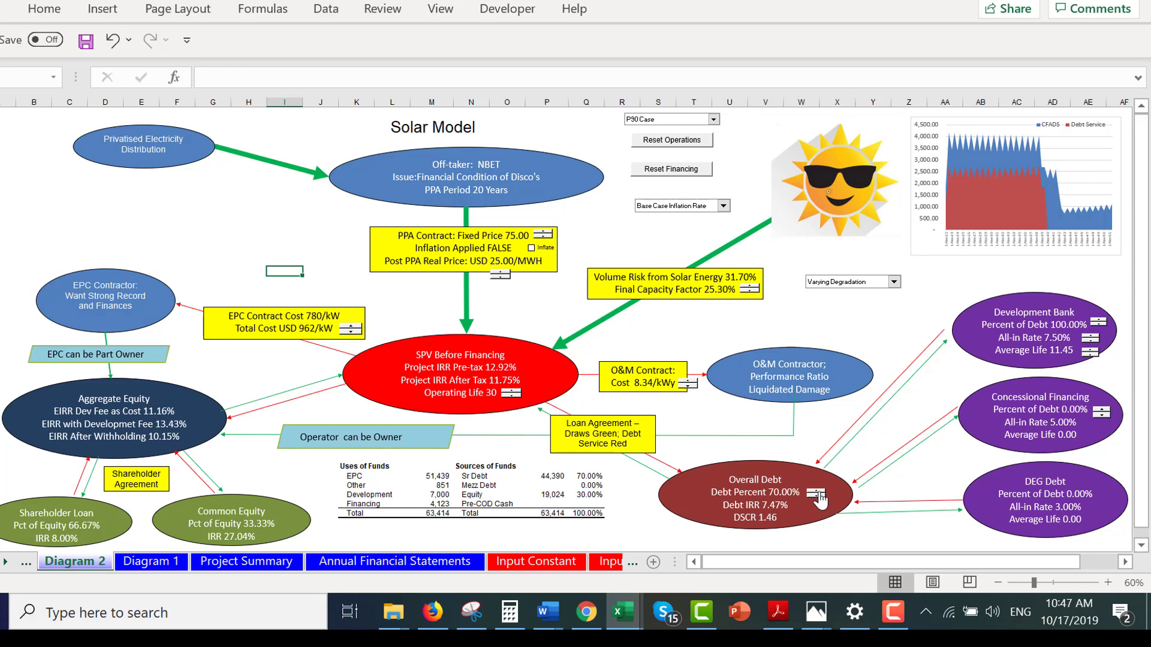
click(817, 492)
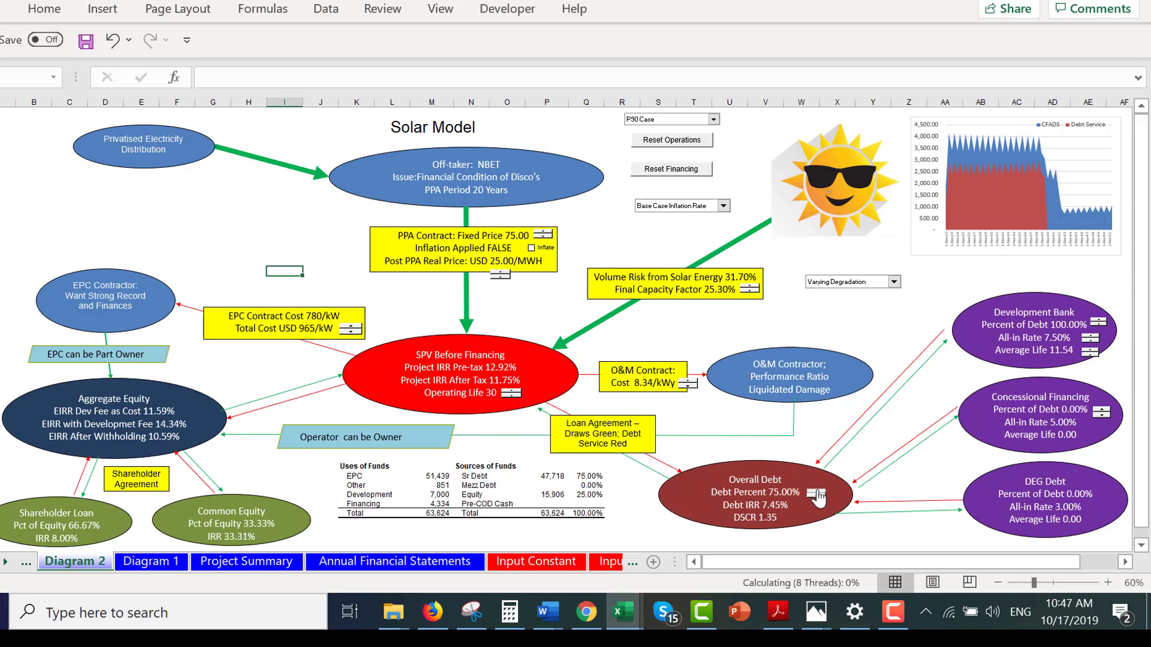
click(817, 491)
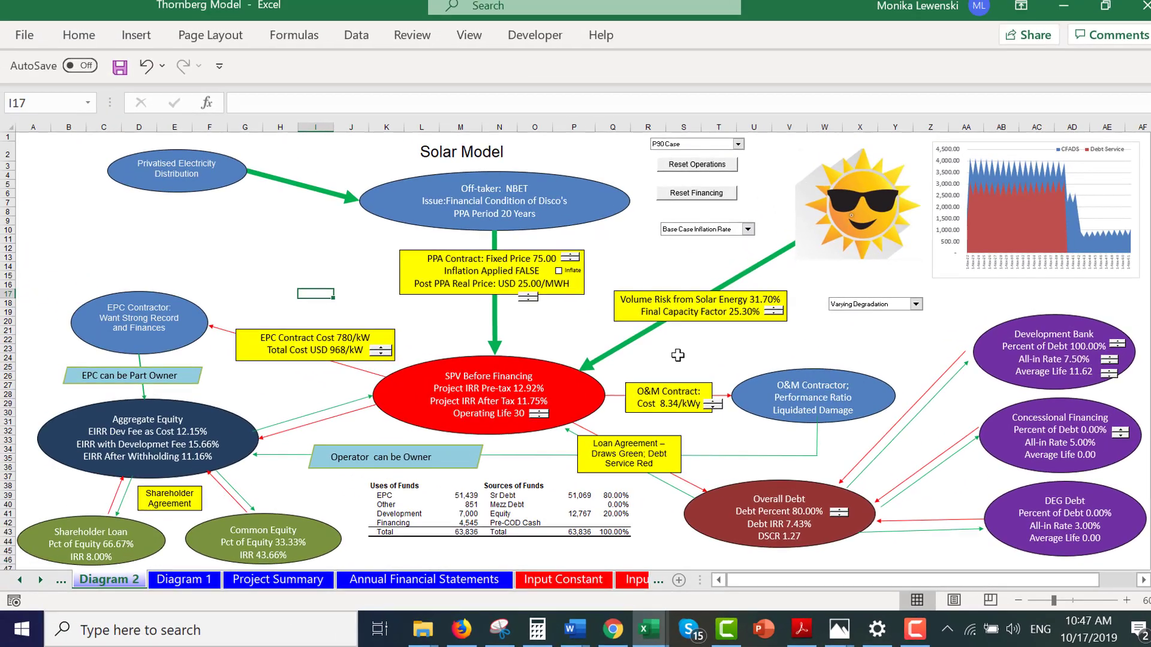
click(144, 83)
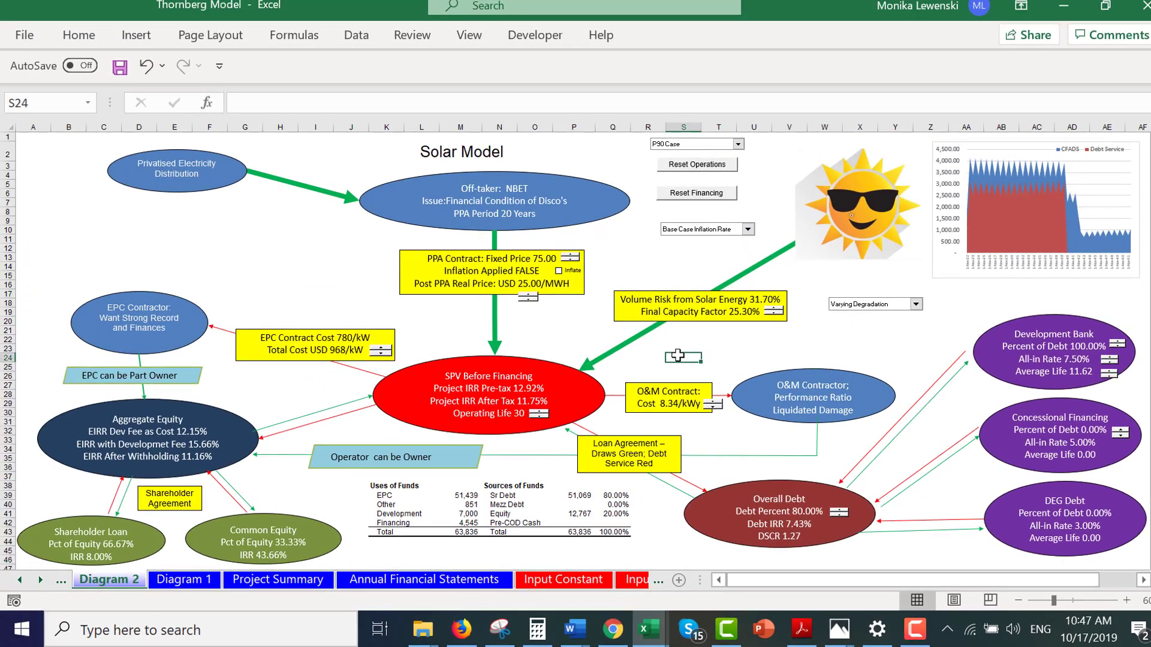
click(713, 408)
click(713, 408)
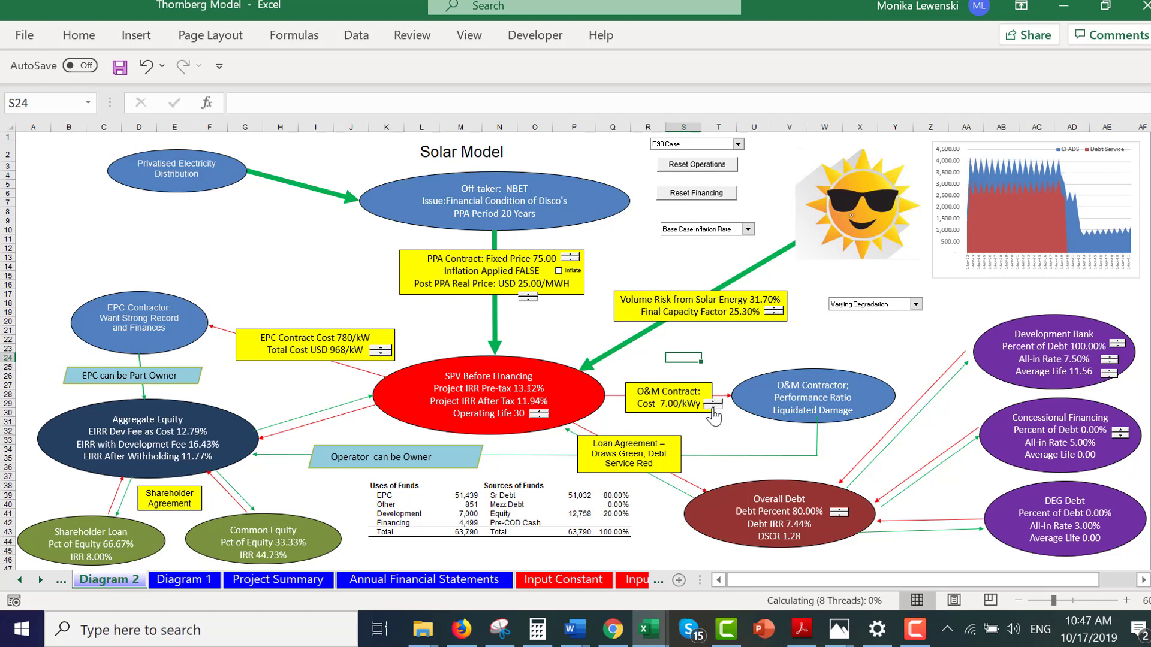
click(713, 408)
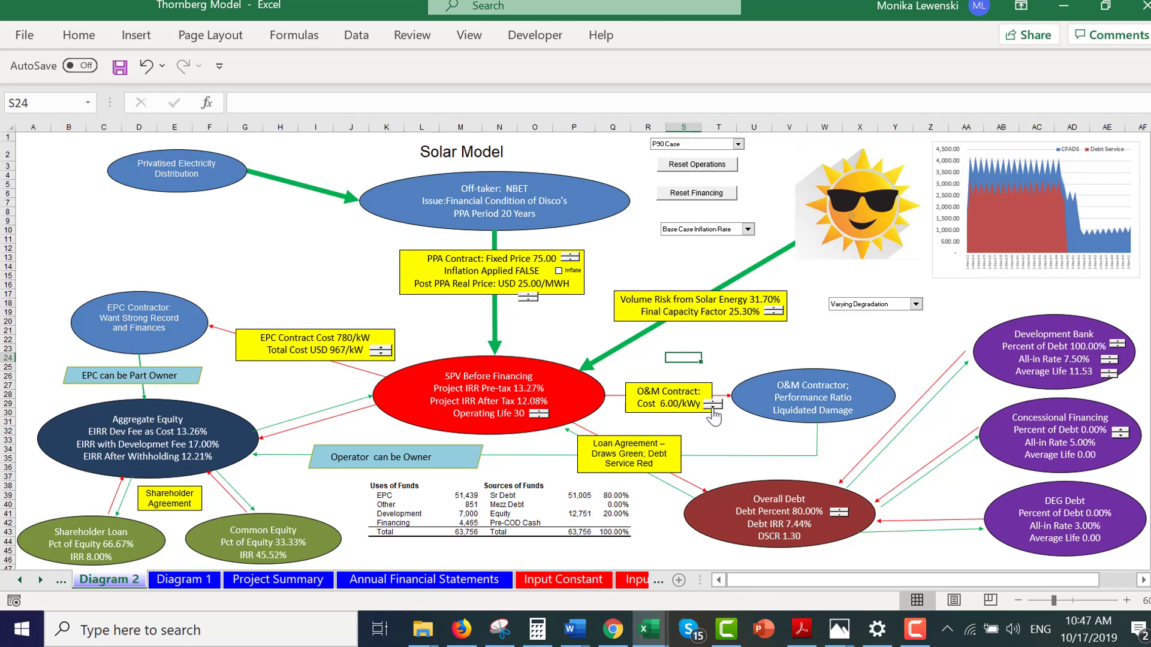
click(624, 156)
click(681, 169)
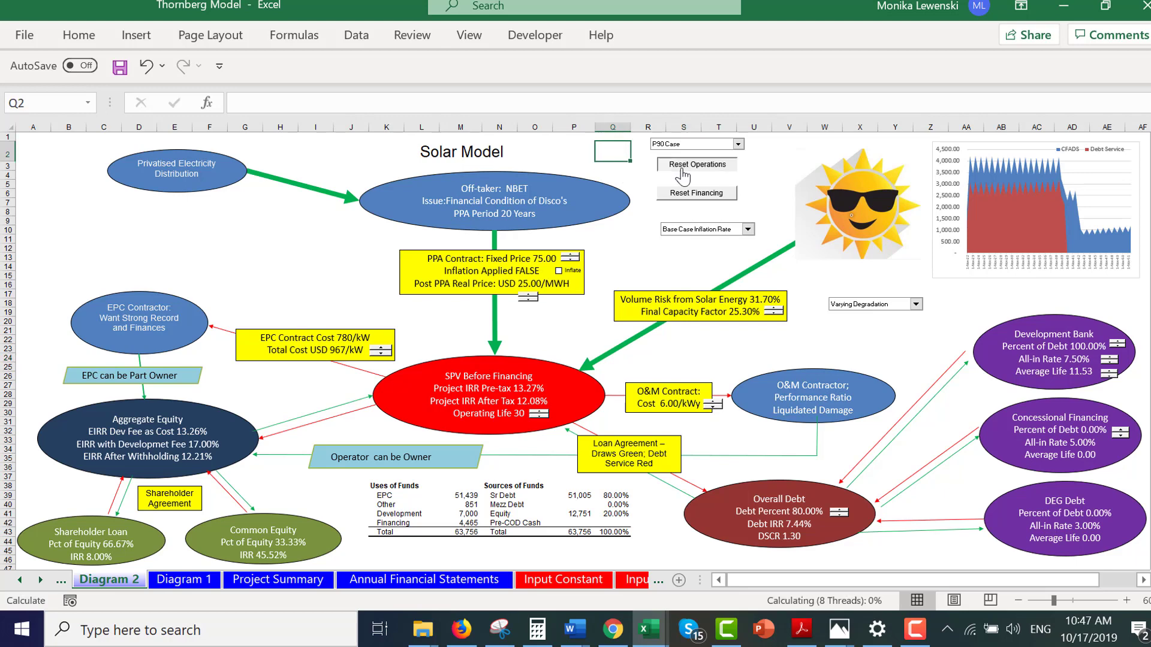
click(165, 250)
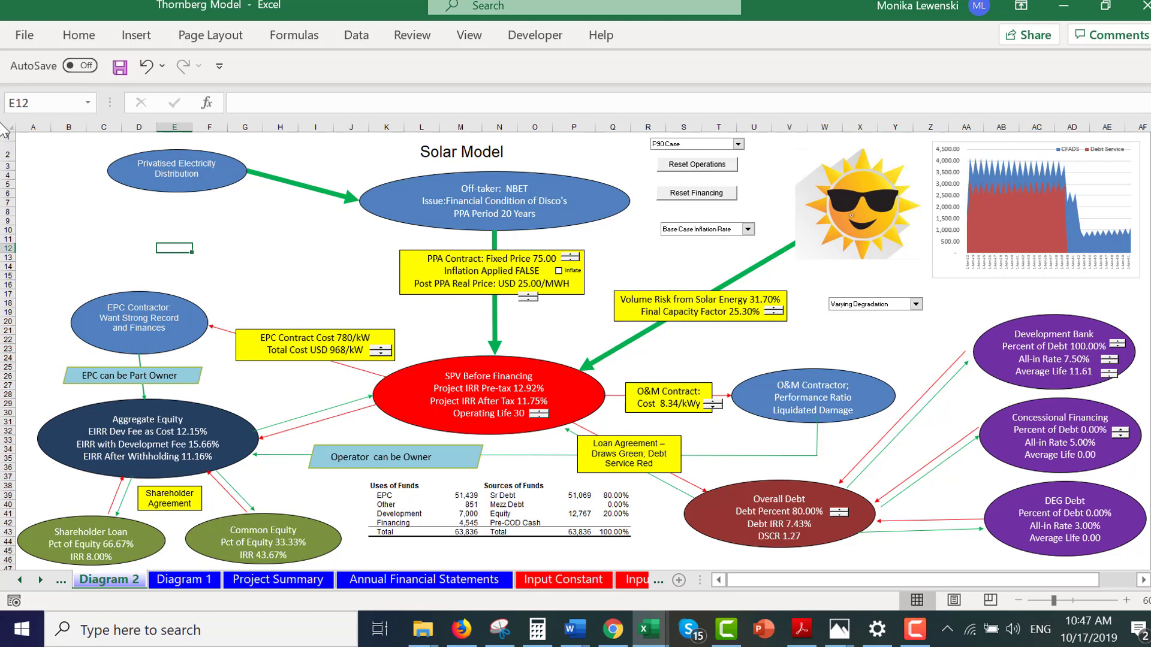
click(259, 220)
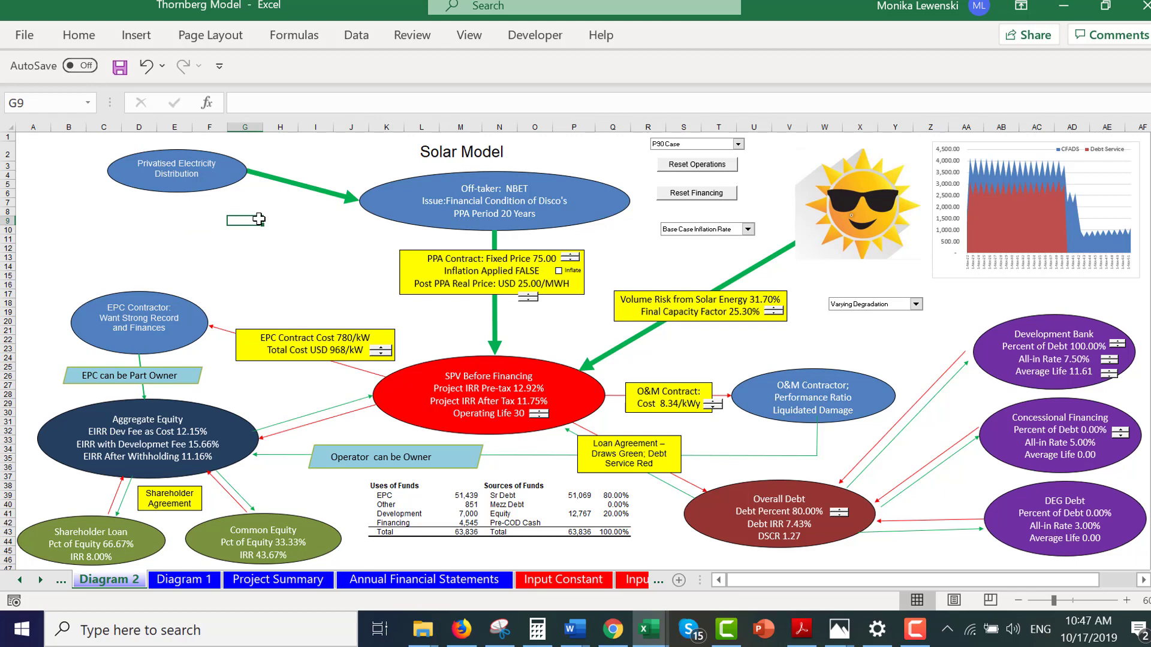
Step through the Diagram 1, Project Summary and Annual Financial Statements sheets
key(ctrl+Page_Down)
key(ctrl+Page_Down)
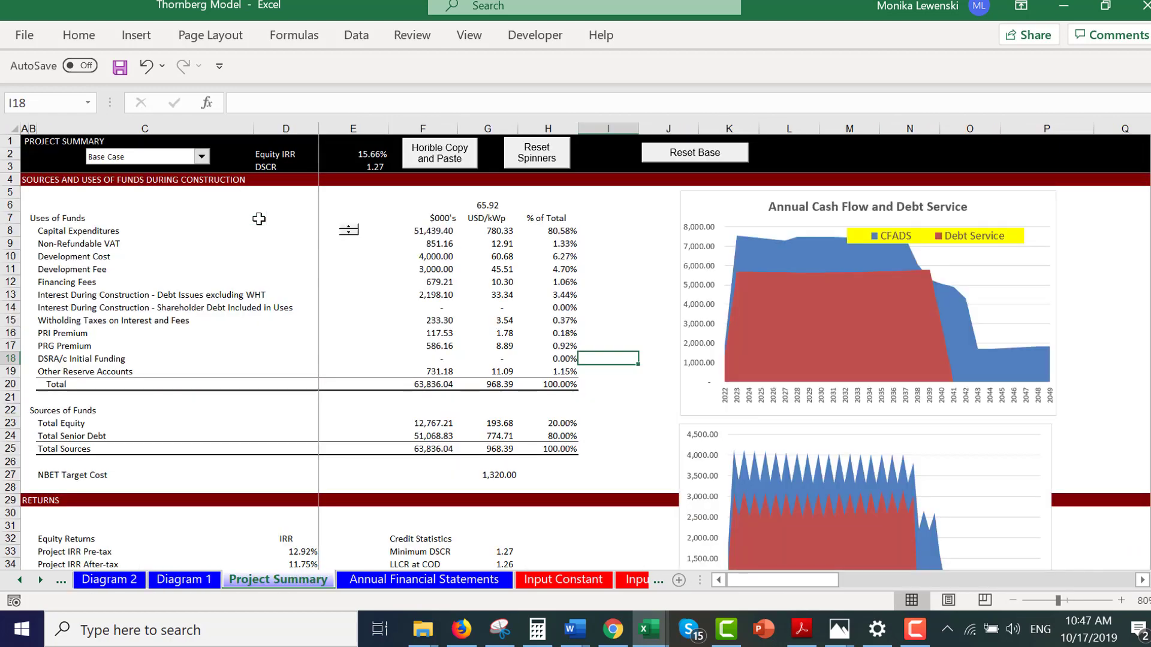
scroll(259, 219, down, 10)
scroll(258, 219, up, 10)
key(ctrl+Page_Down)
key(Page_Up)
key(Page_Up)
key(ctrl+Page_Down)
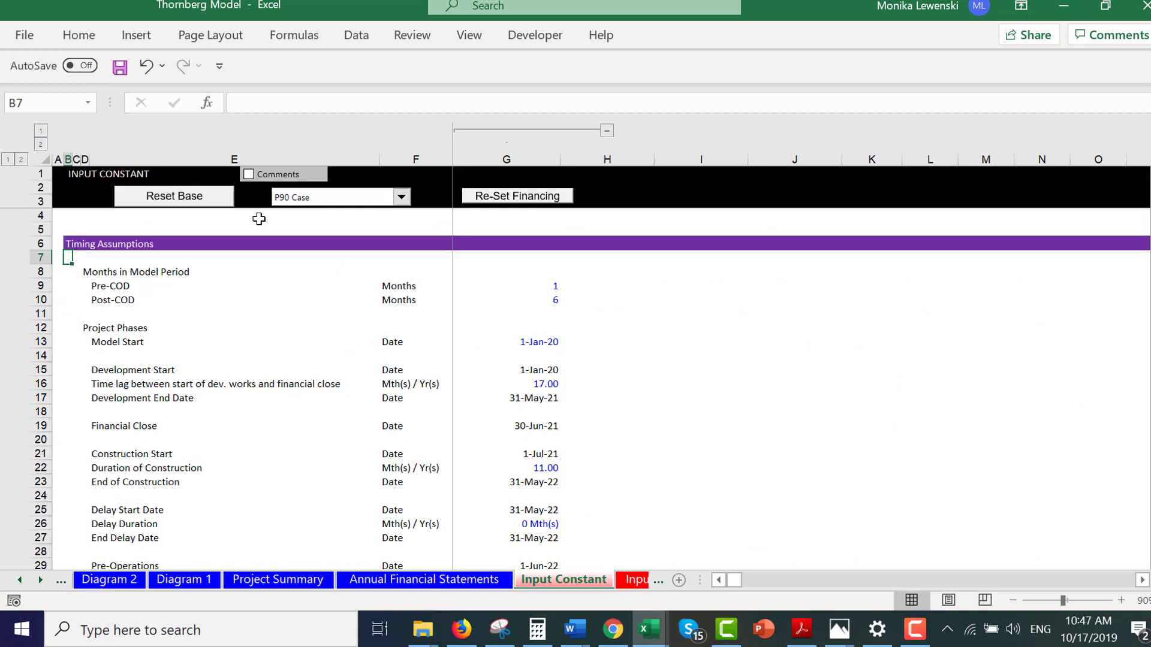
Page through the timing, development fee and capacity factor inputs, then move to Input Time Series
key(Page_Down)
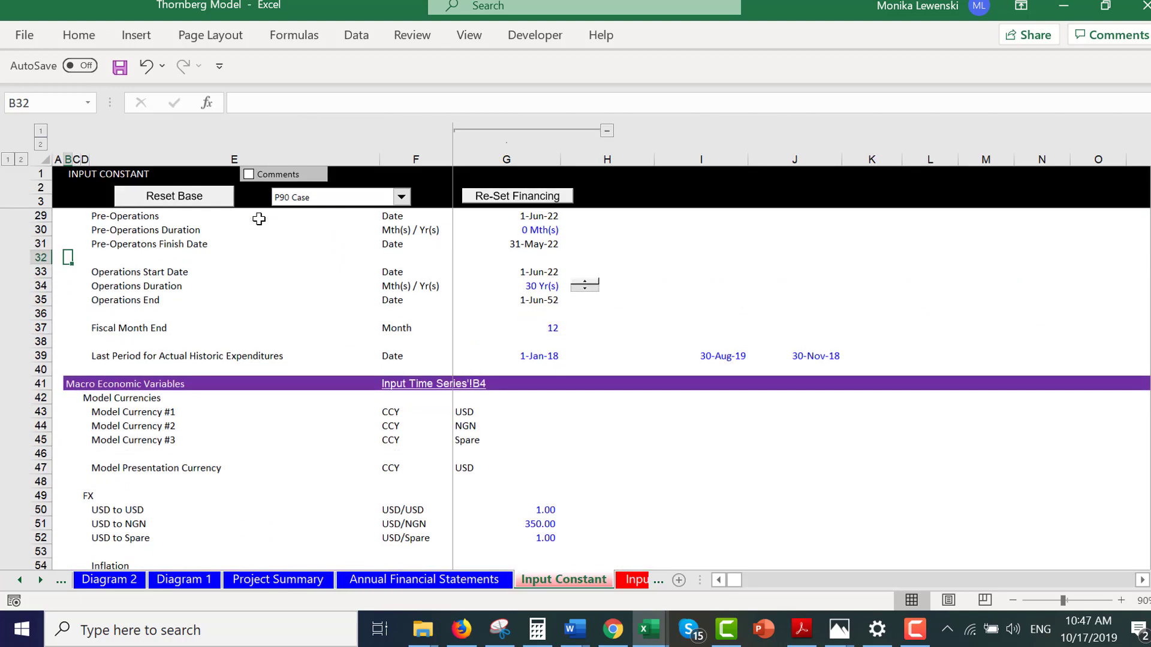
key(Left)
key(ctrl+Up)
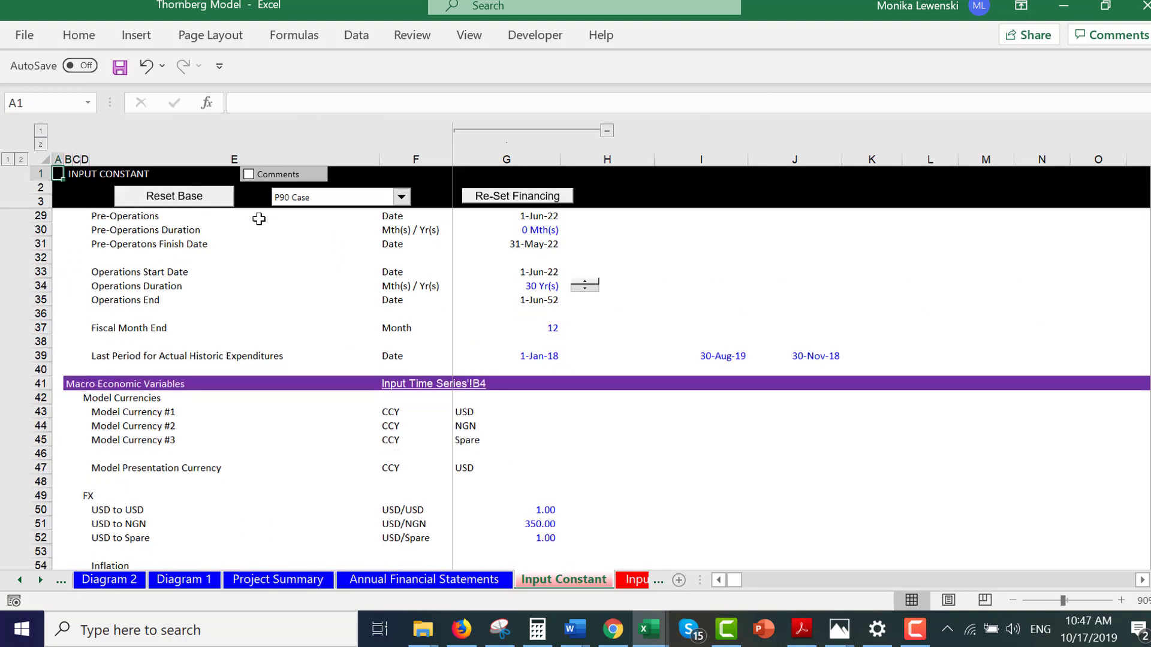
key(ctrl+Down)
key(ctrl+Up)
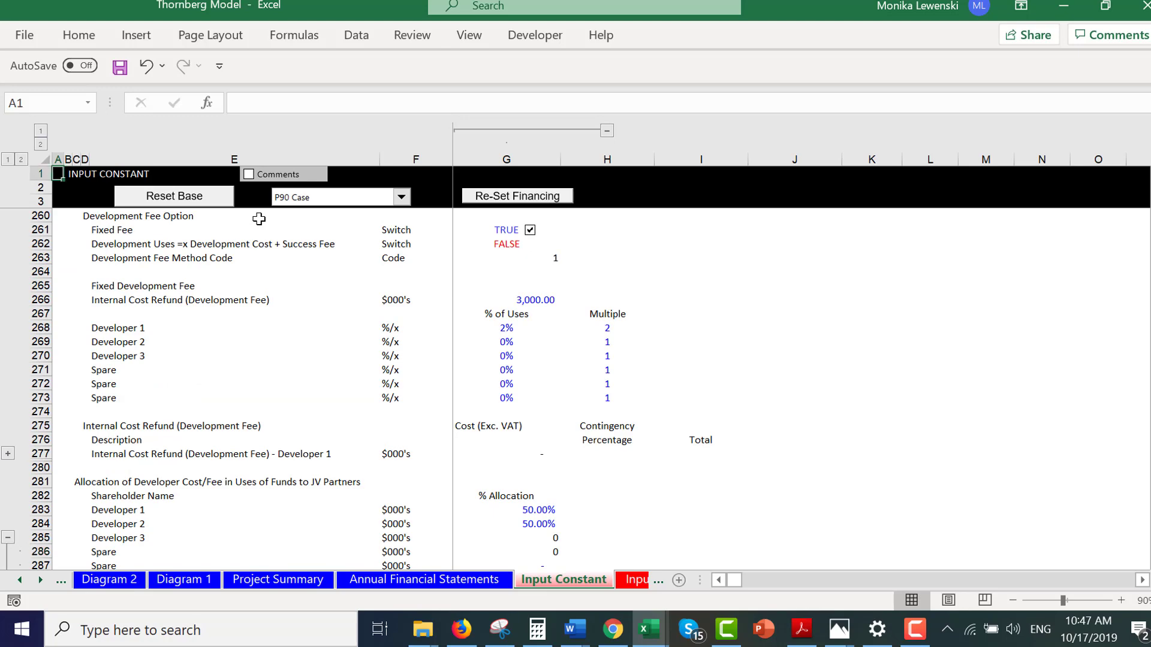
key(Down)
key(Down)
key(Down)
key(Down)
key(Right)
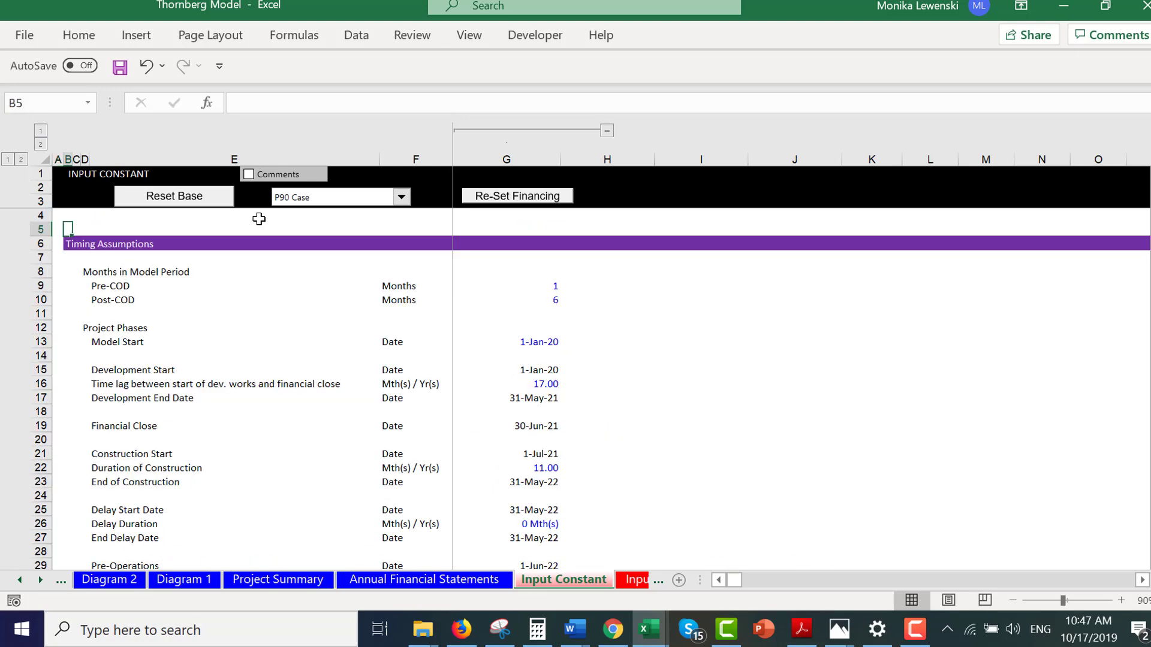
key(ctrl+Down)
key(ctrl+Down)
key(ctrl+Down)
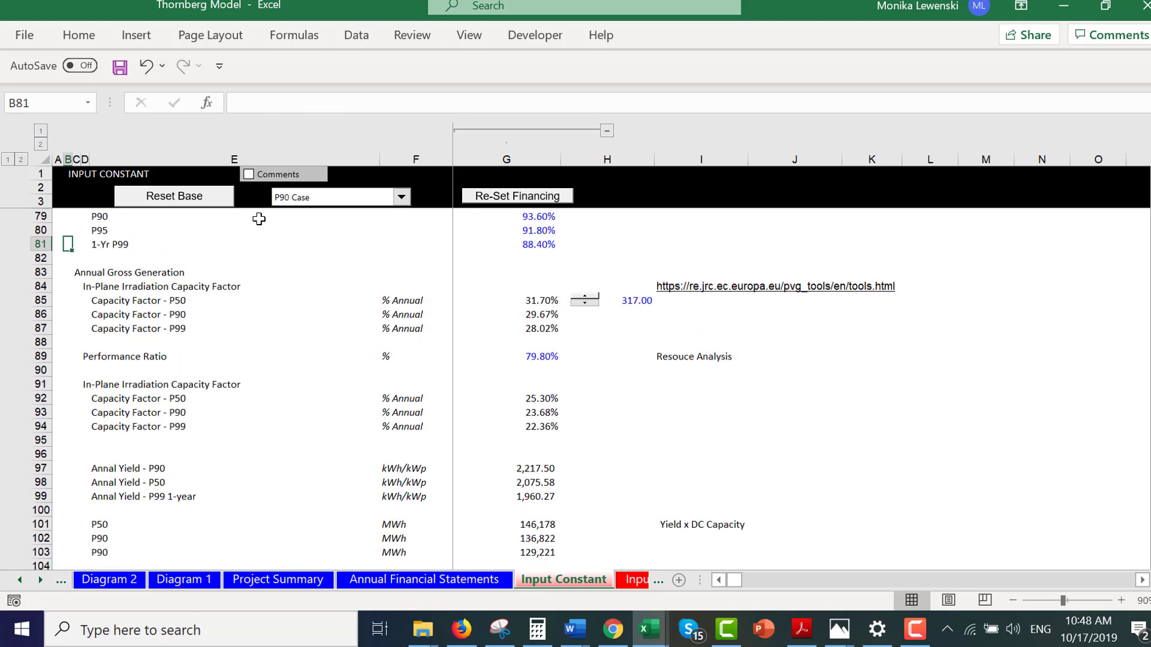
key(ctrl+Down)
key(ctrl+Down)
key(ctrl+Page_Down)
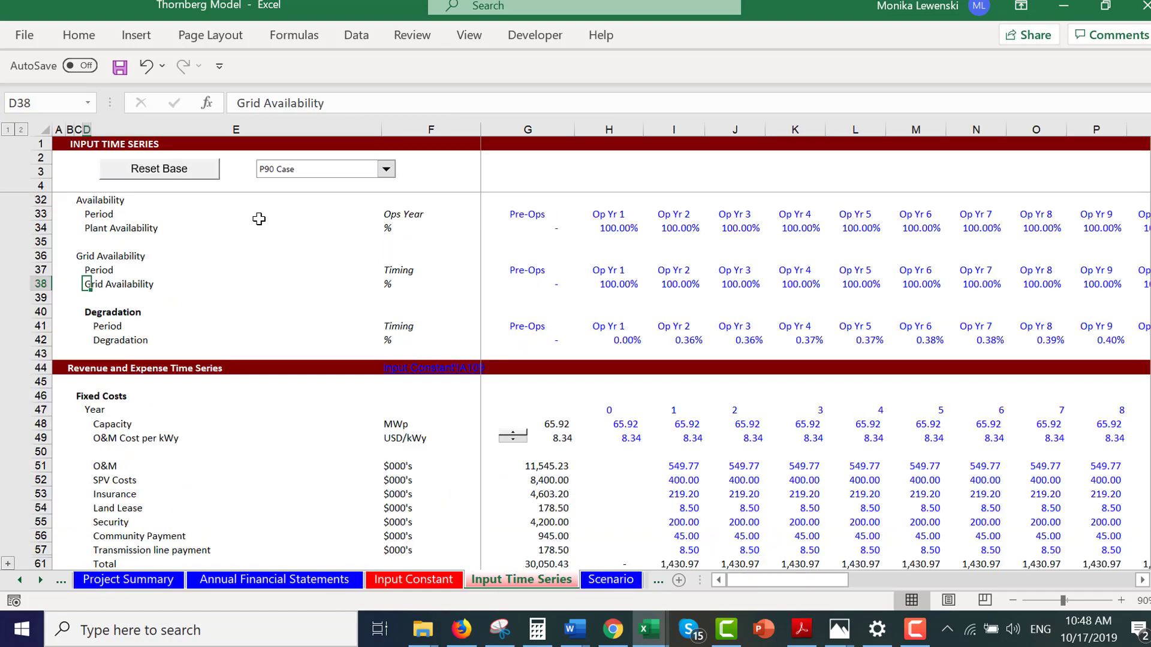
On the Scenario sheet, change the selected case from P90 Case to OpEx up 10% (Case 5)
key(ctrl+Page_Down)
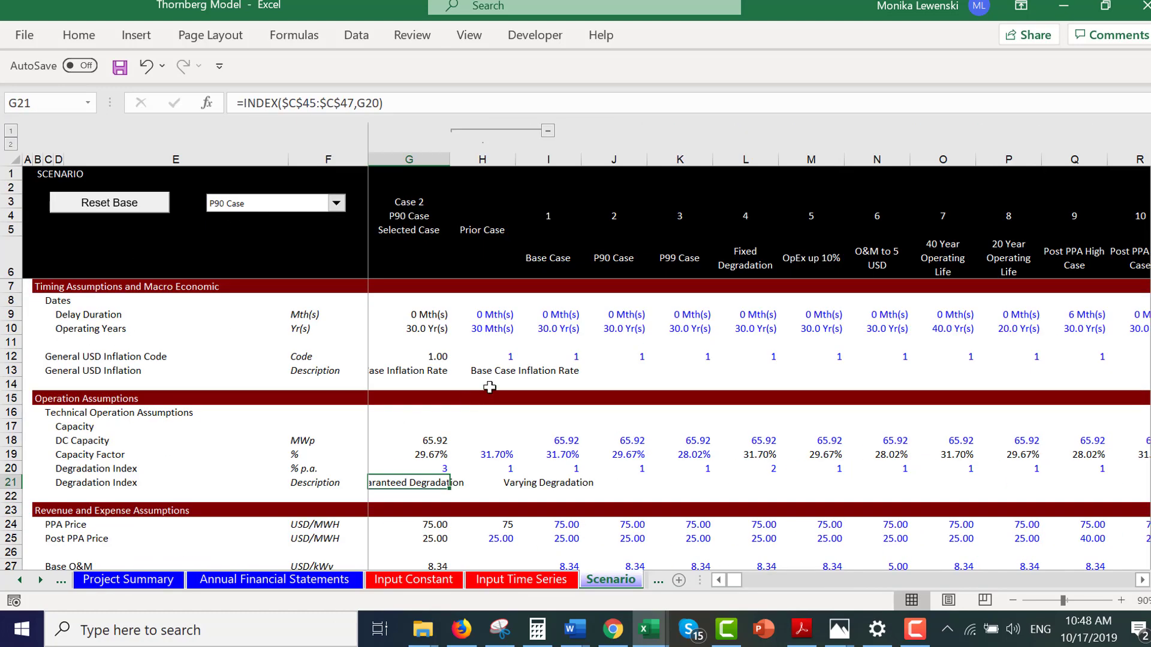
click(557, 329)
key(Left)
key(Left)
key(Left)
key(Left)
key(Right)
key(Right)
key(Right)
key(Left)
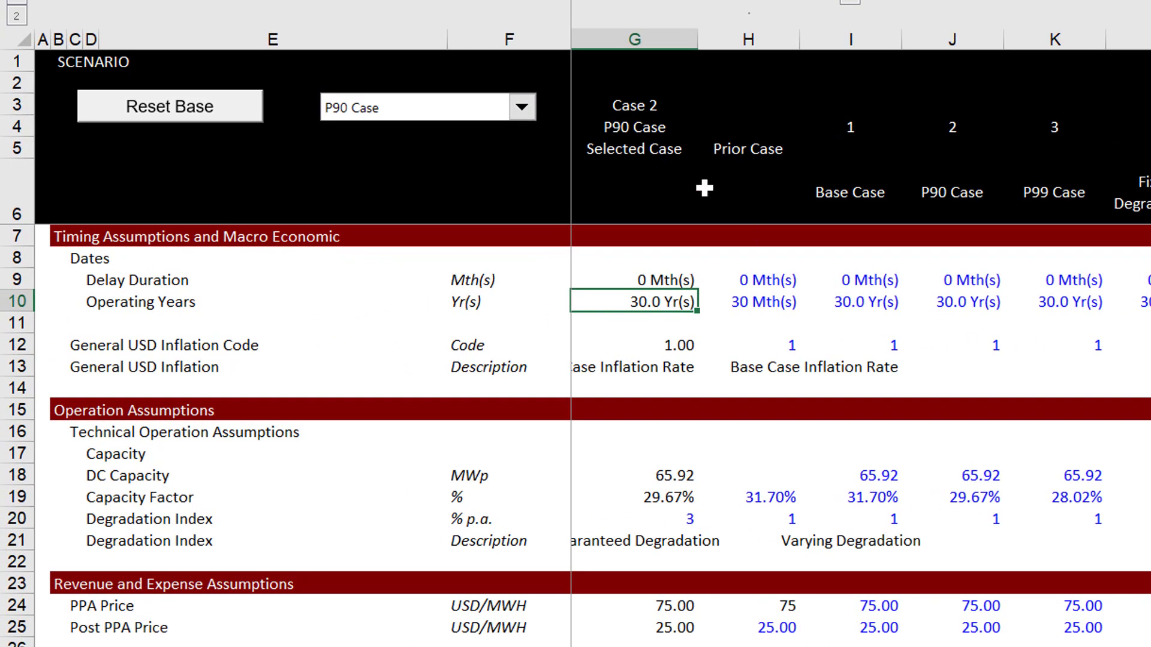
click(522, 109)
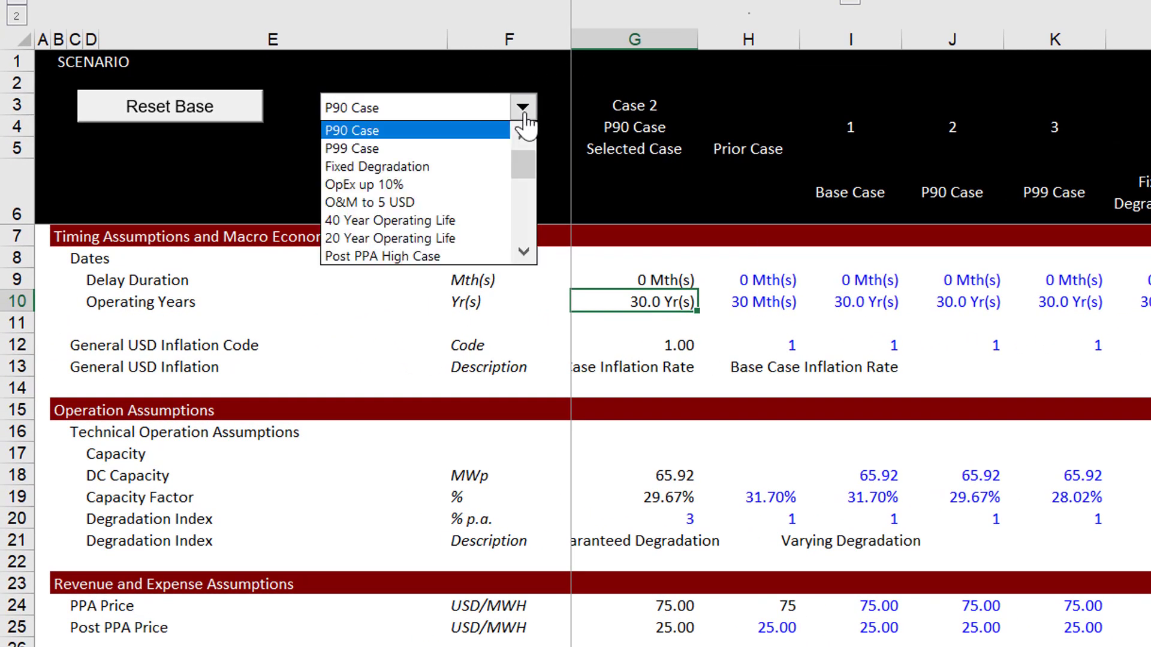
click(446, 185)
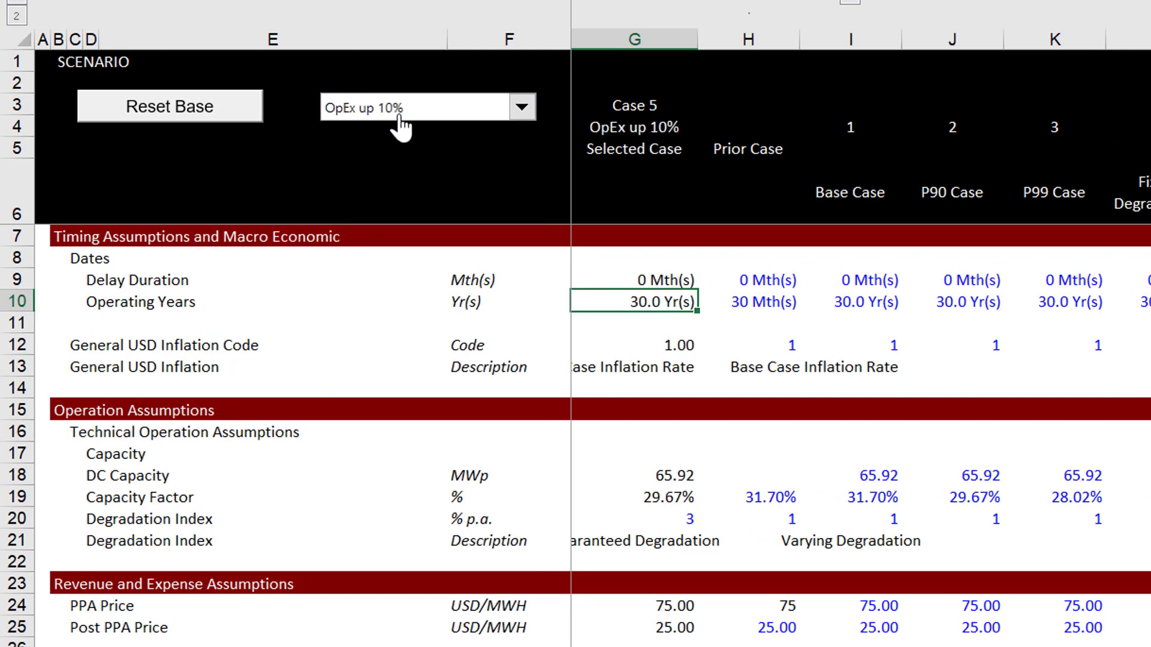
View the VBA macro assigned to the case combo box, then return to E12 and go to Timing Flags
right_click(399, 108)
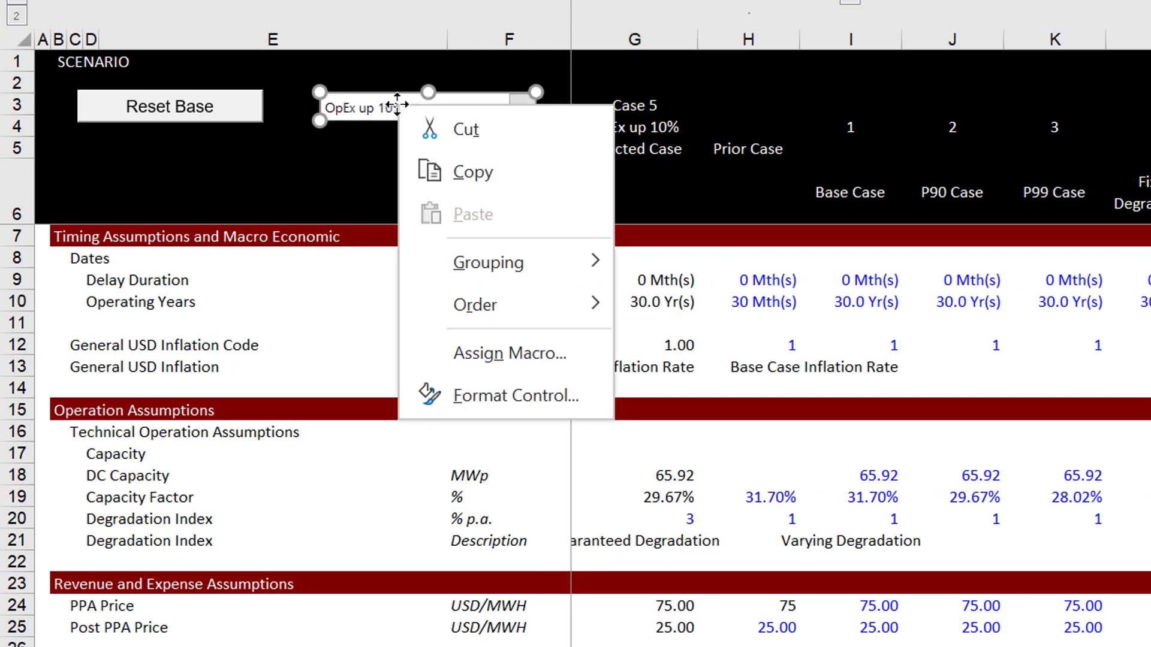
click(465, 360)
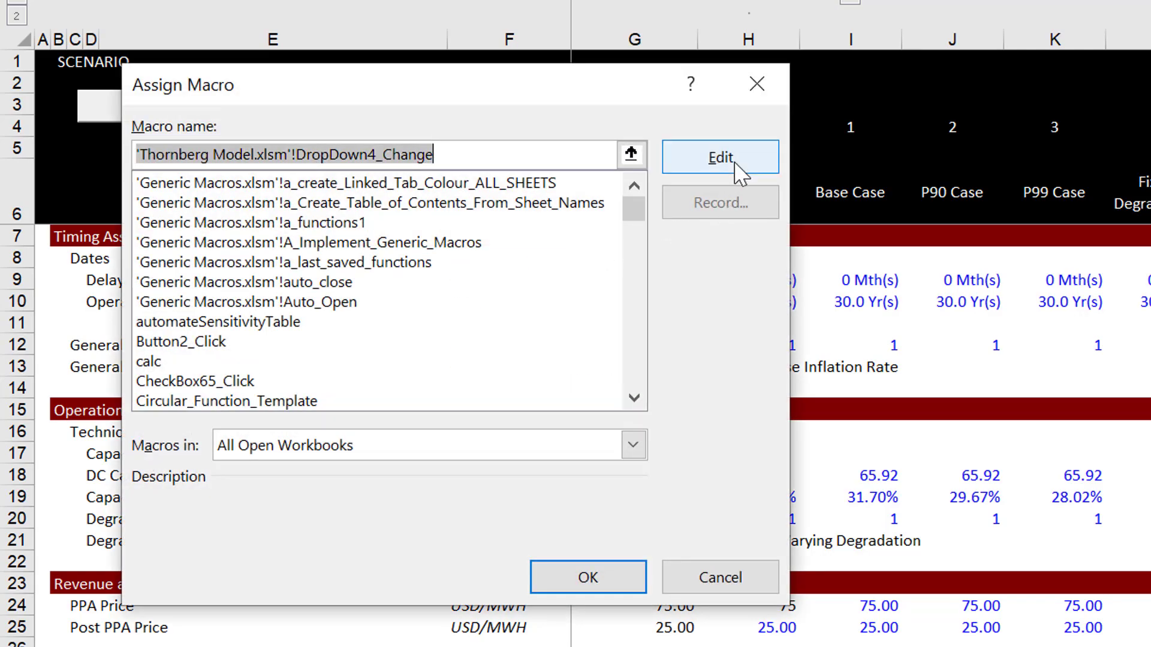
click(734, 161)
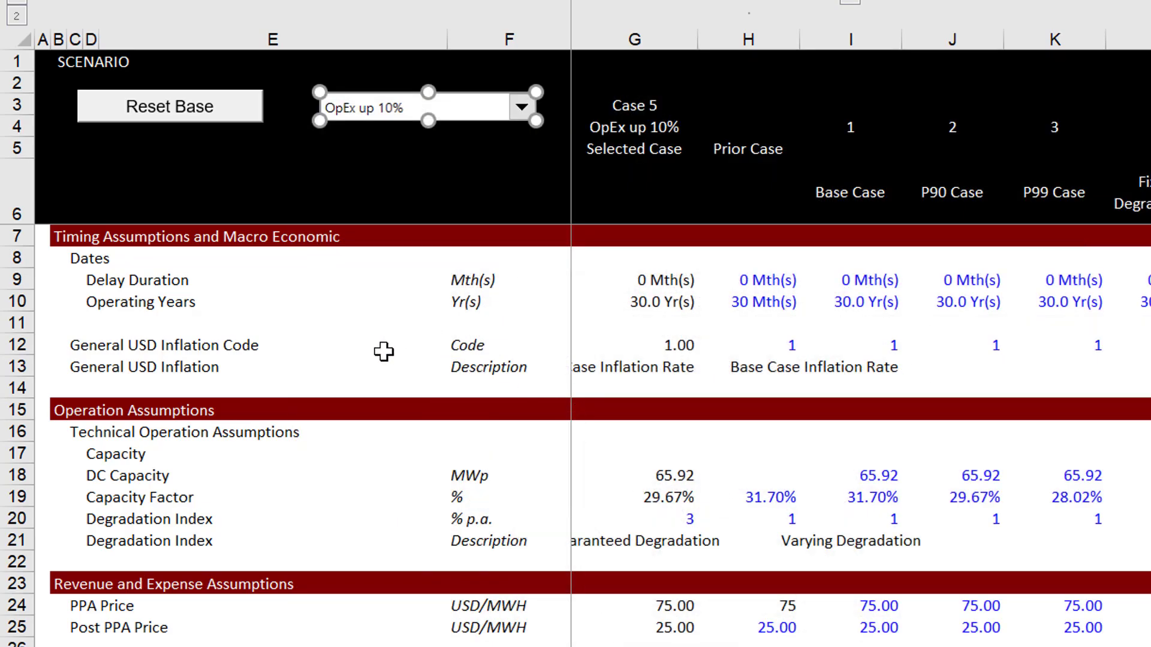
click(384, 351)
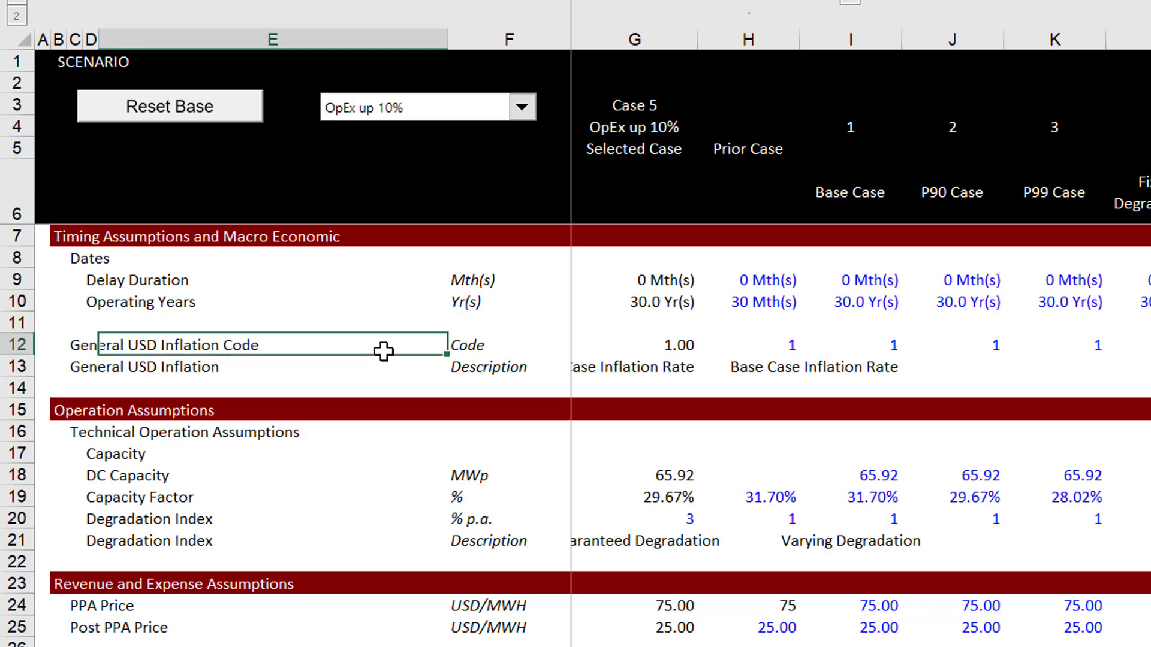
key(ctrl+Page_Down)
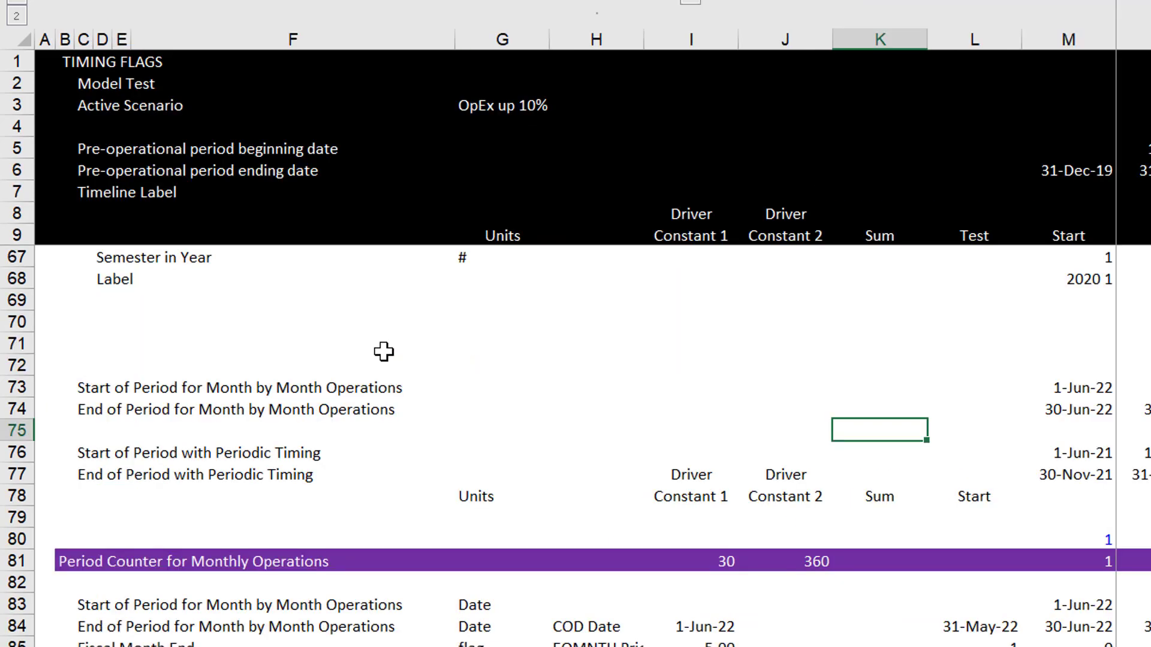
Page through Operating Analysis revenue, fixed costs, EBITDA, working capital and reserve rows, then return to the top
key(ctrl+Page_Down)
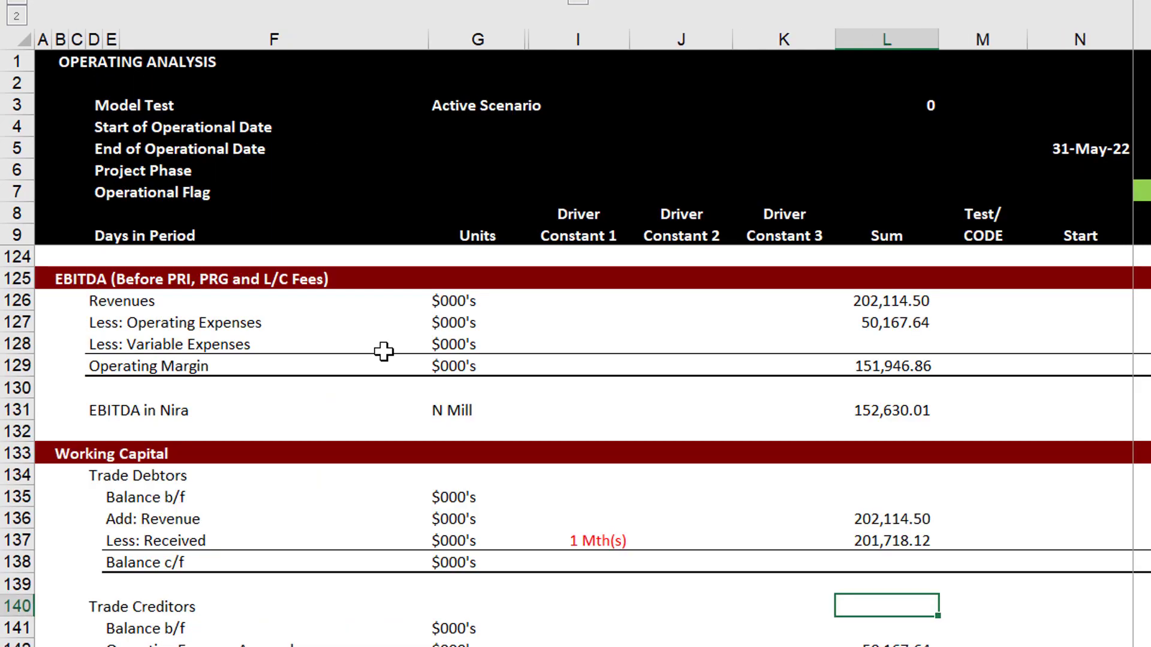
key(Page_Up)
key(Page_Up)
key(Page_Up)
key(Page_Up)
key(Page_Up)
key(Page_Up)
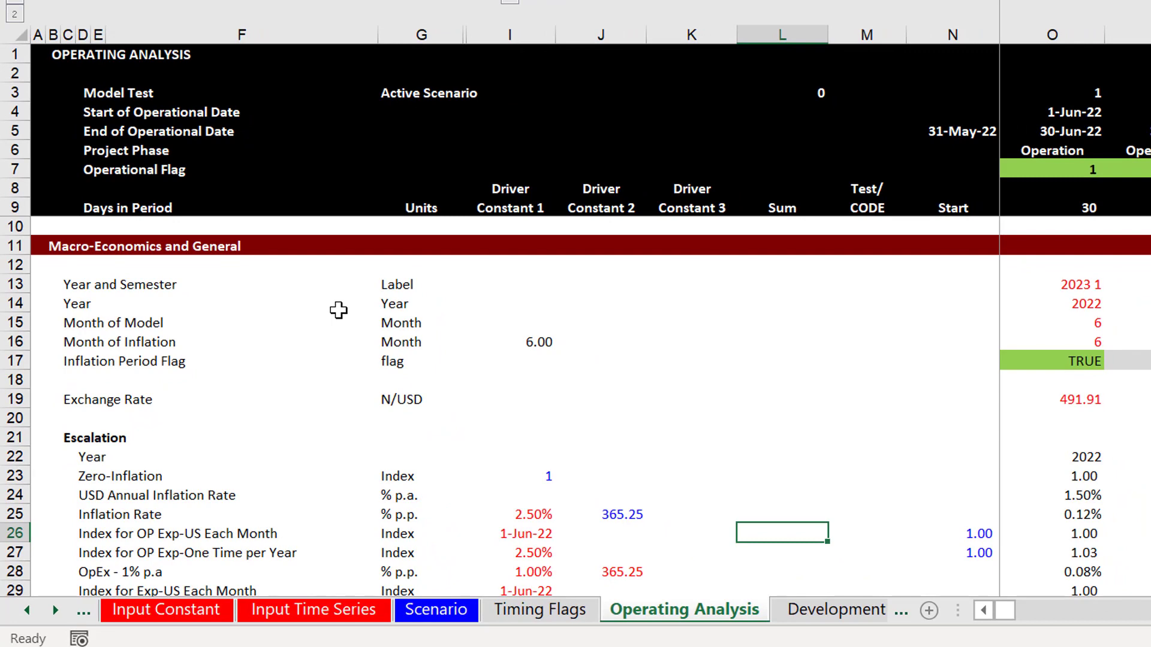
key(Page_Down)
key(Page_Down)
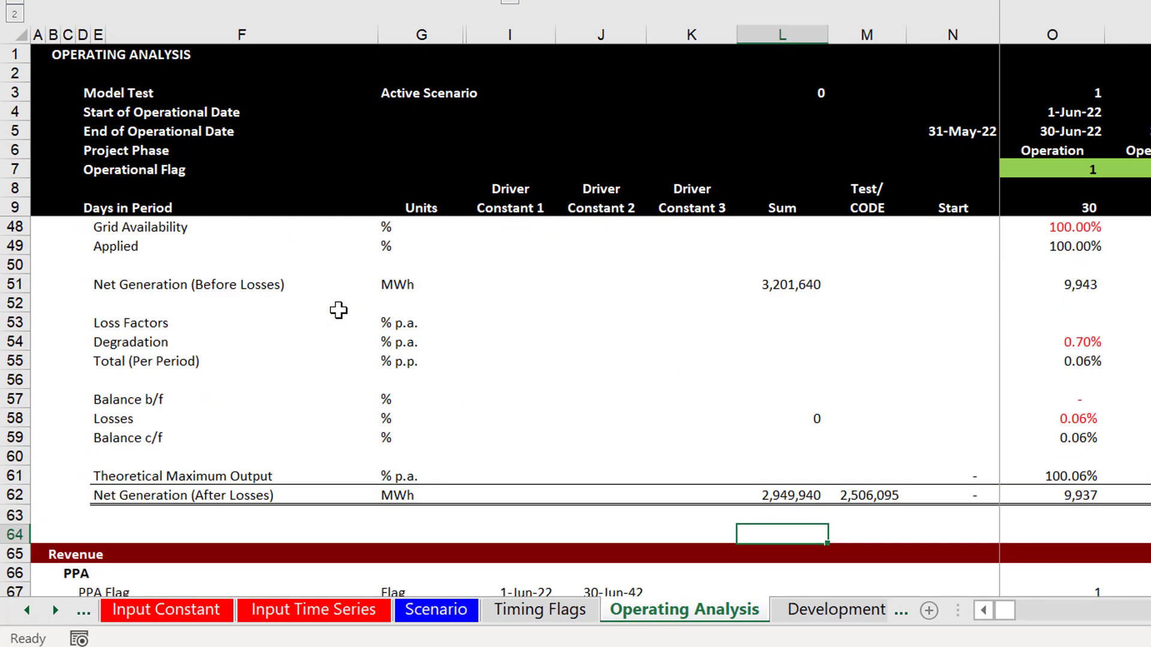
key(Page_Down)
key(Page_Up)
key(Page_Down)
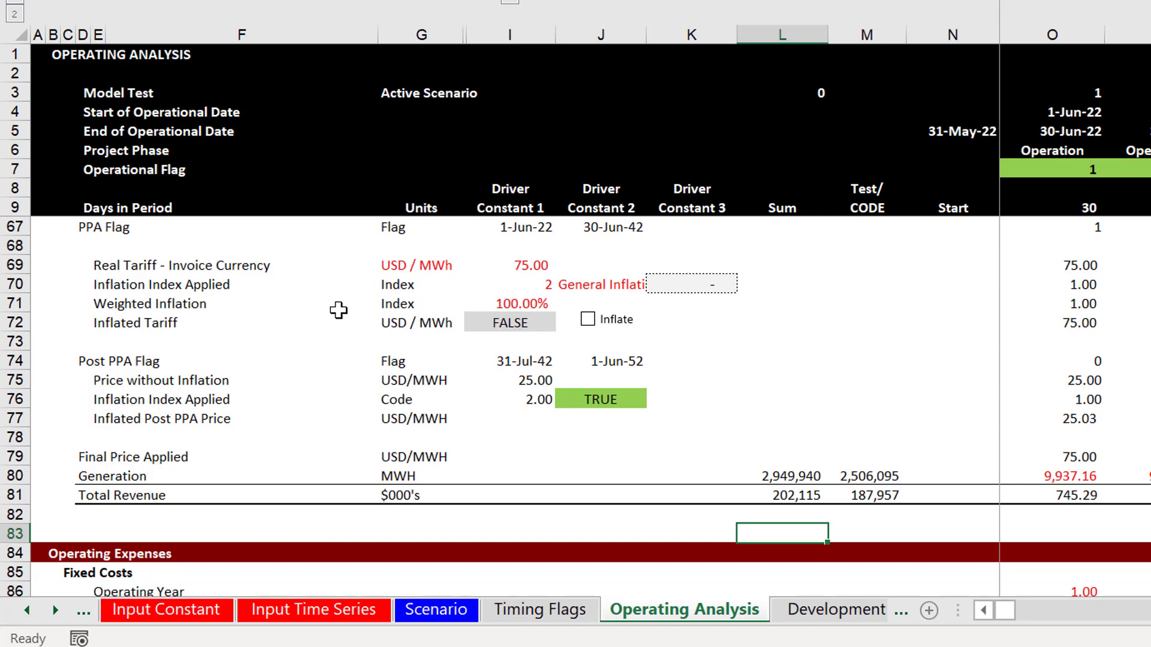
key(Page_Down)
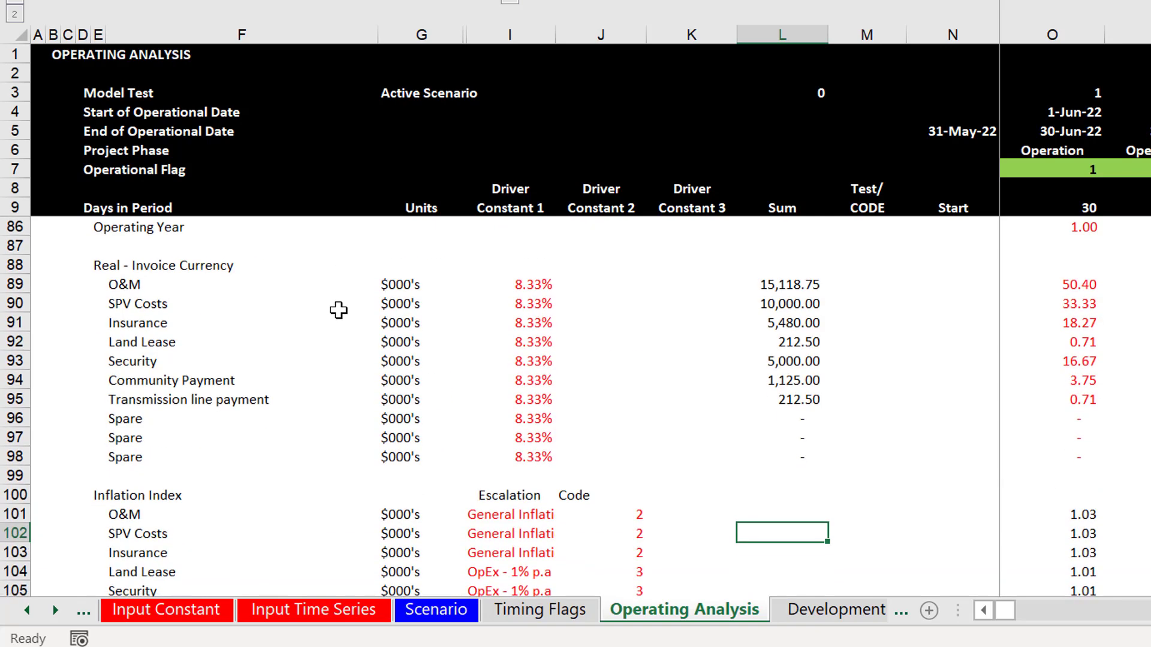
key(Page_Down)
key(Page_Down)
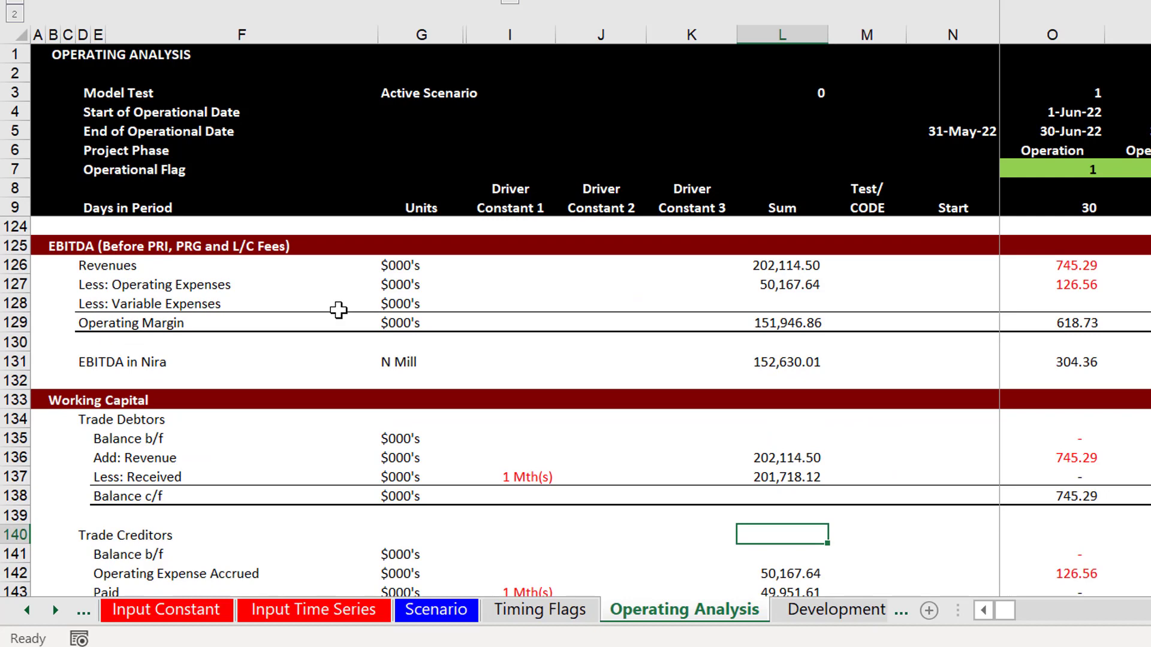
key(Page_Down)
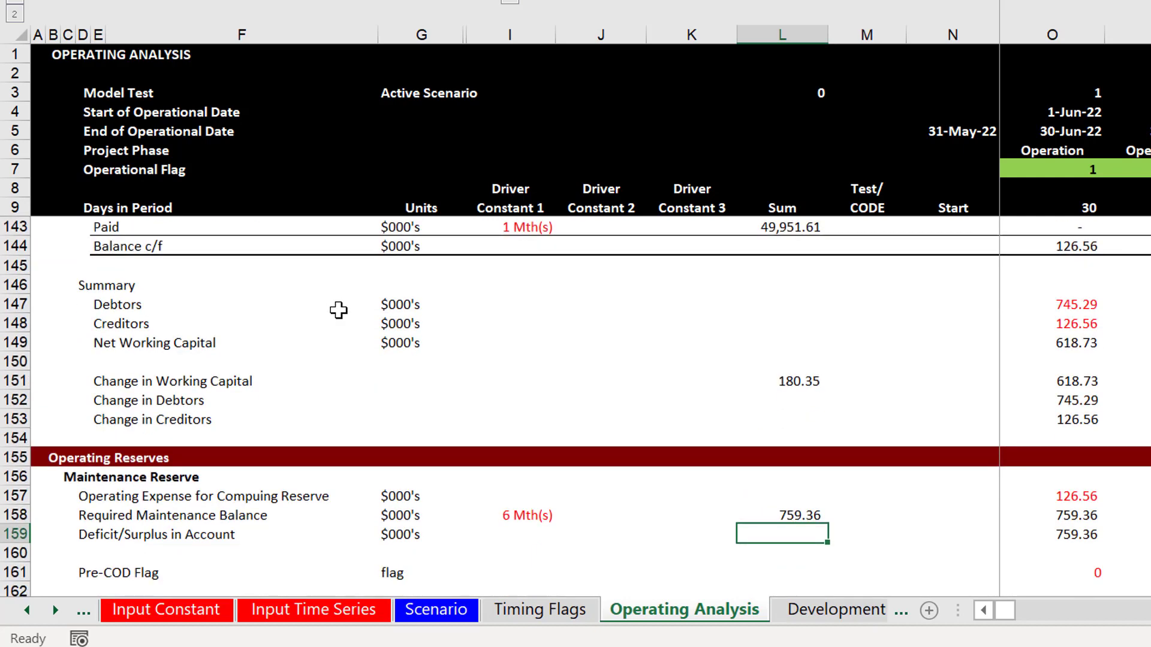
key(Page_Down)
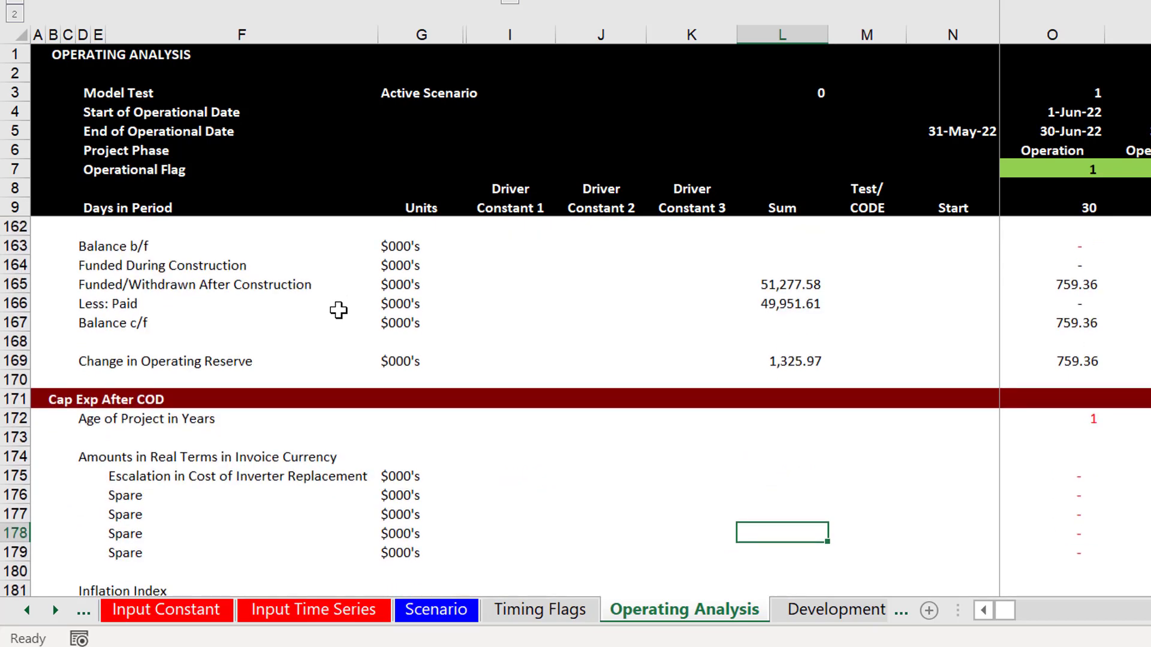
key(Page_Up)
key(Page_Up)
key(Page_Up)
key(Page_Up)
key(Page_Up)
key(Page_Up)
key(Page_Up)
key(Page_Up)
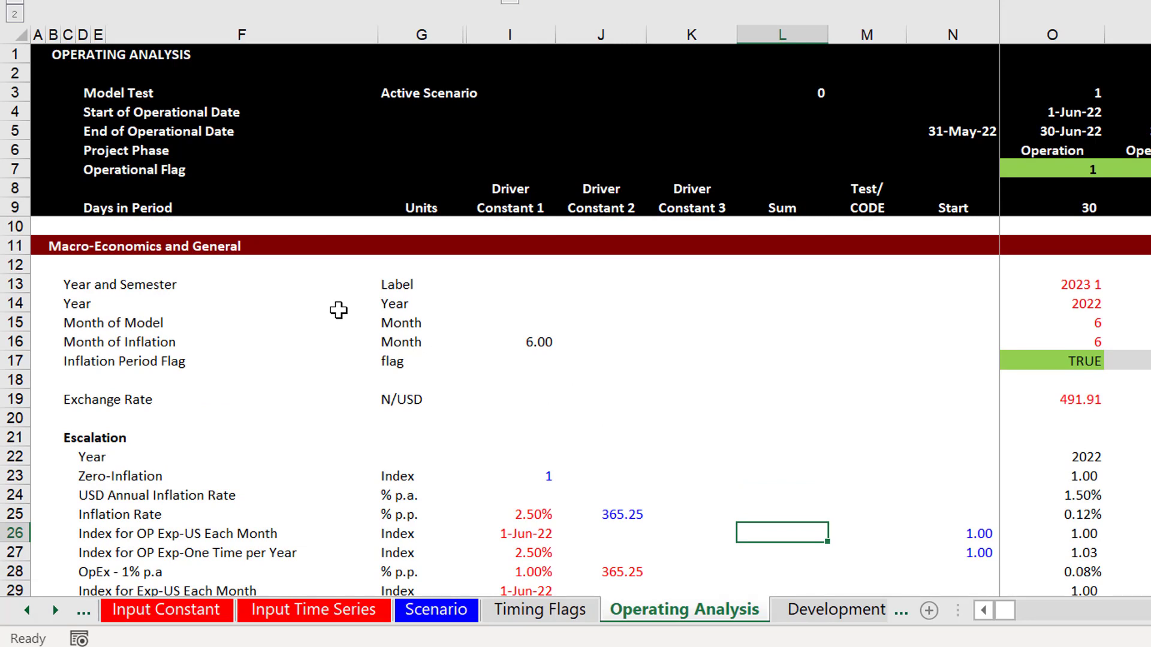
Move through Development and Capital Expenditures to the Construction Financing sources and uses summary
key(ctrl+Page_Down)
key(ctrl+Page_Down)
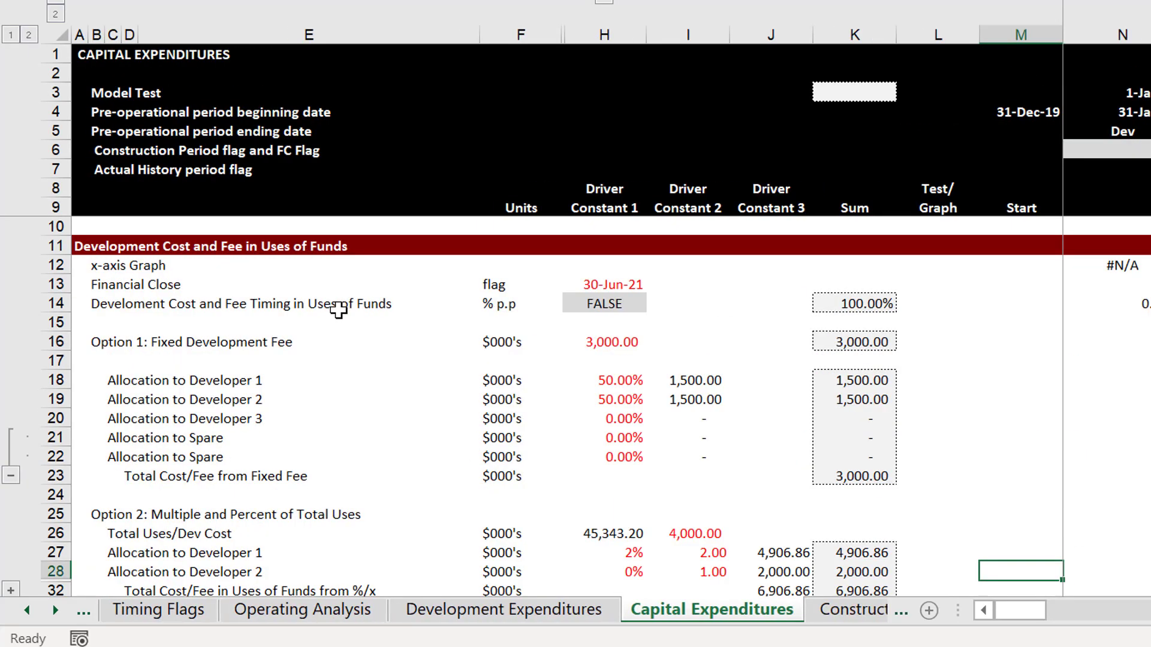
key(ctrl+Page_Down)
key(ctrl+Page_Down)
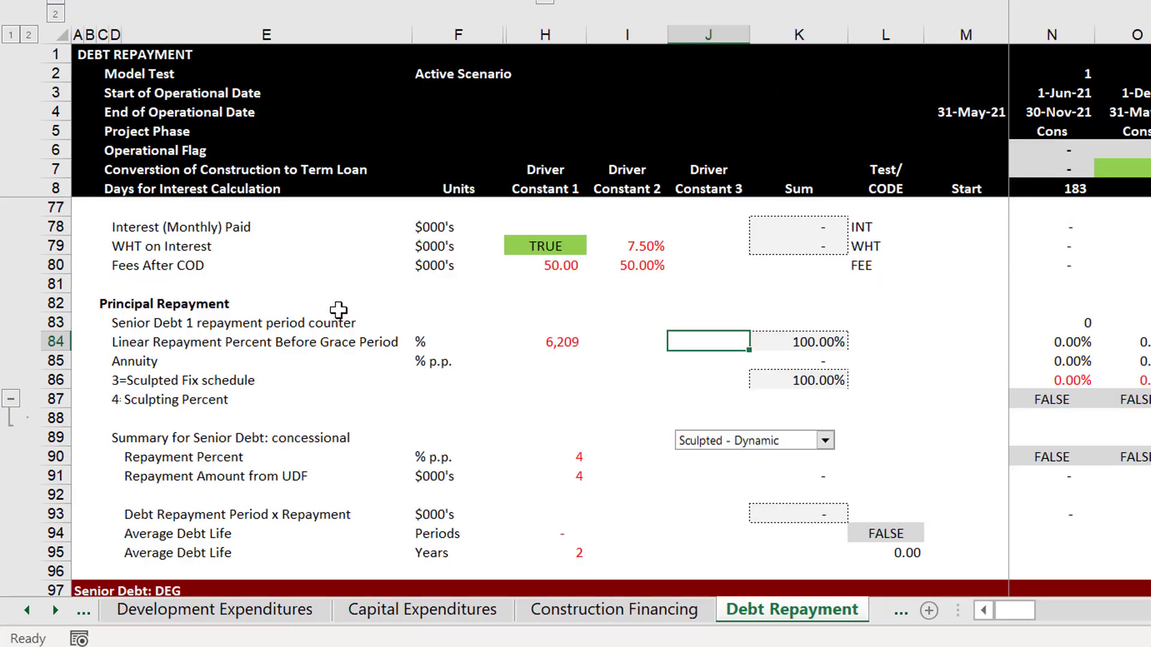
key(ctrl+Page_Up)
key(Page_Up)
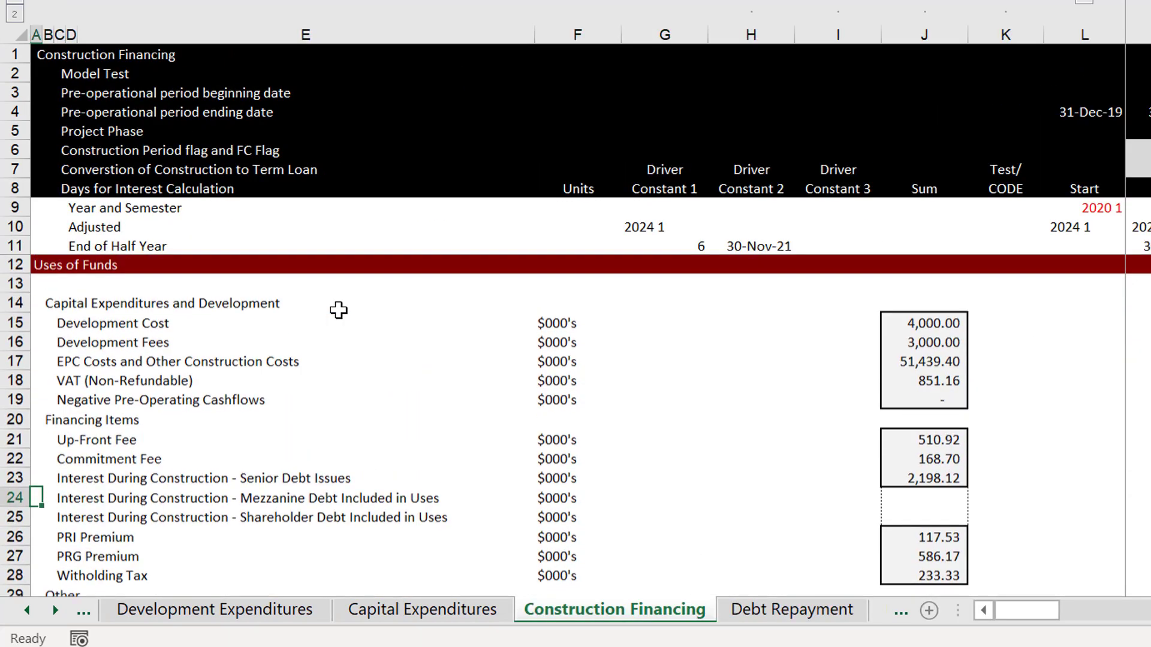
key(Page_Down)
key(Page_Down)
key(Page_Down)
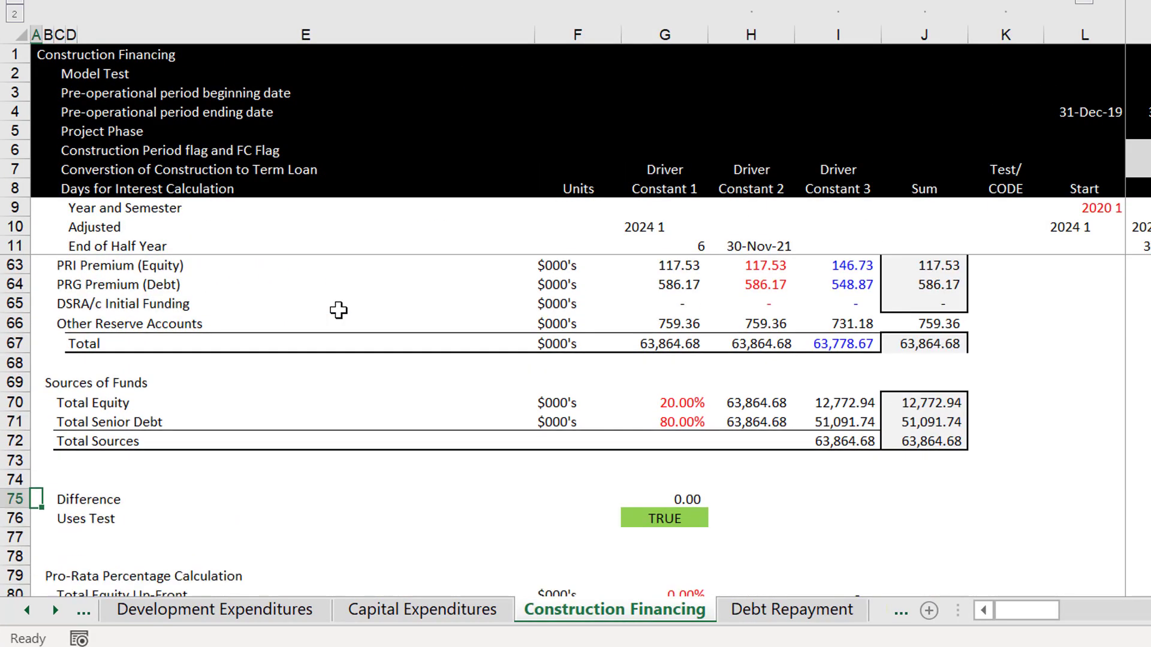
key(Page_Up)
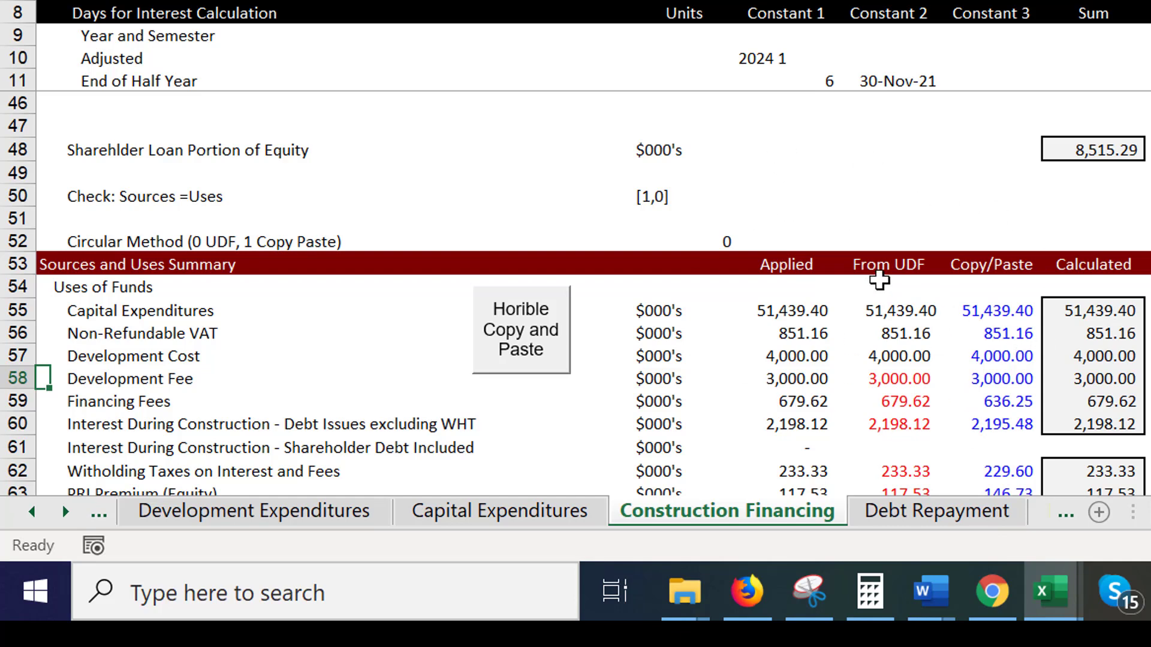
Check the uses of funds rows, then continue past Debt Repayment to the Financial Statements sheet
key(Down)
key(Down)
key(Down)
scroll(857, 238, down, 7)
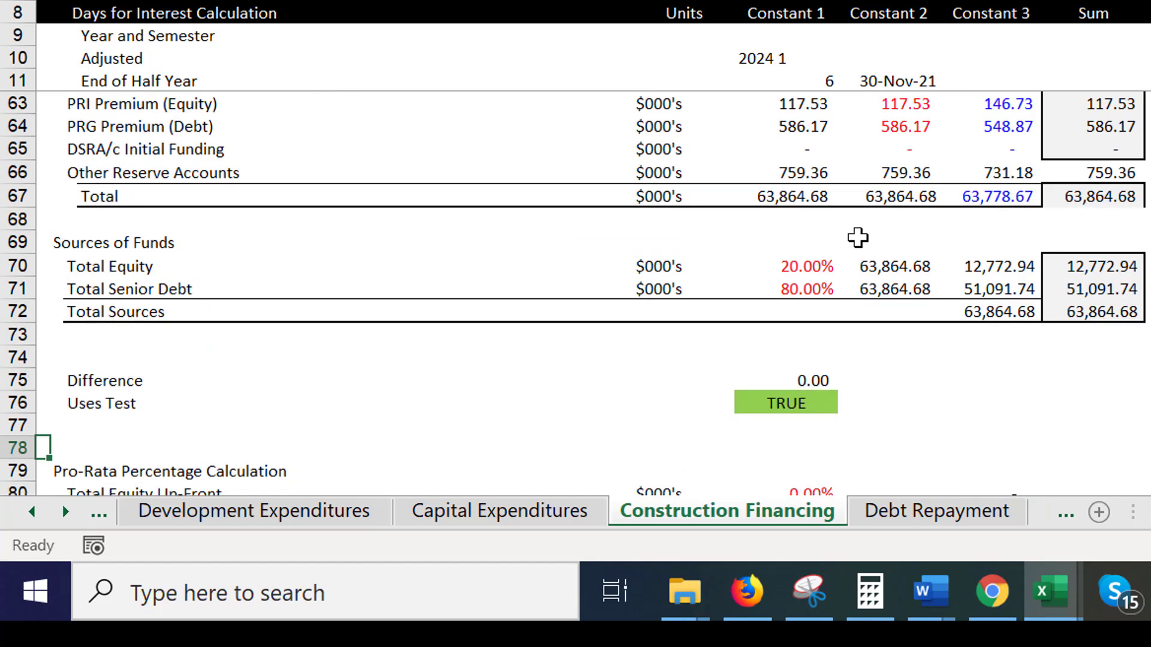
scroll(857, 237, up, 7)
key(ctrl+Page_Down)
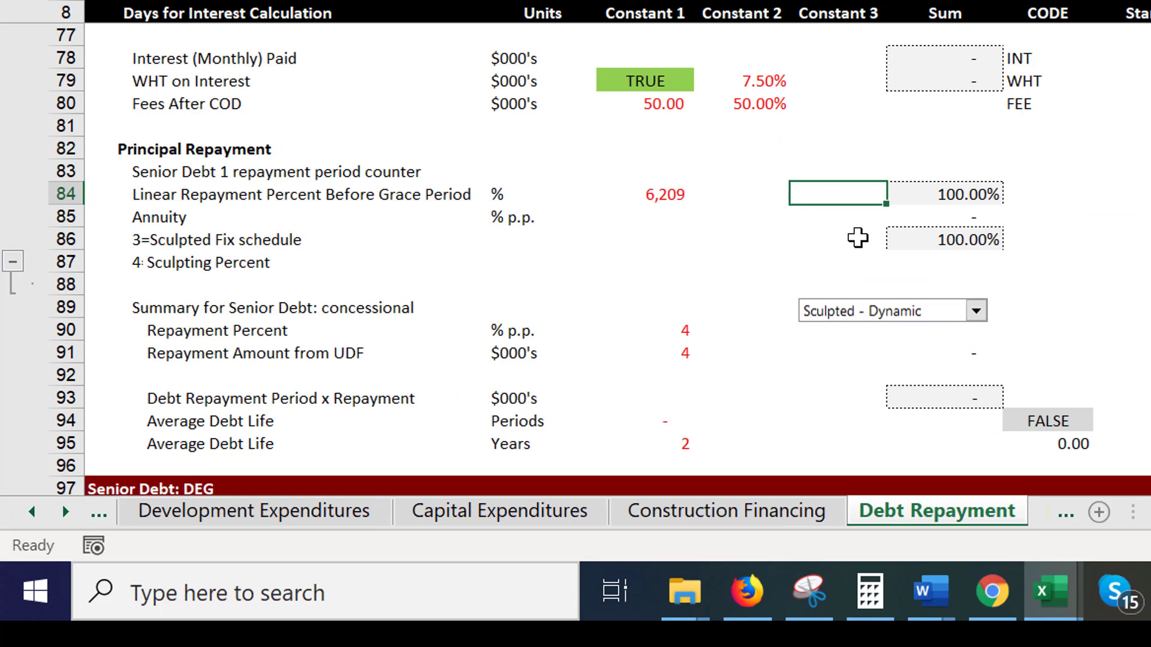
key(ctrl+Page_Down)
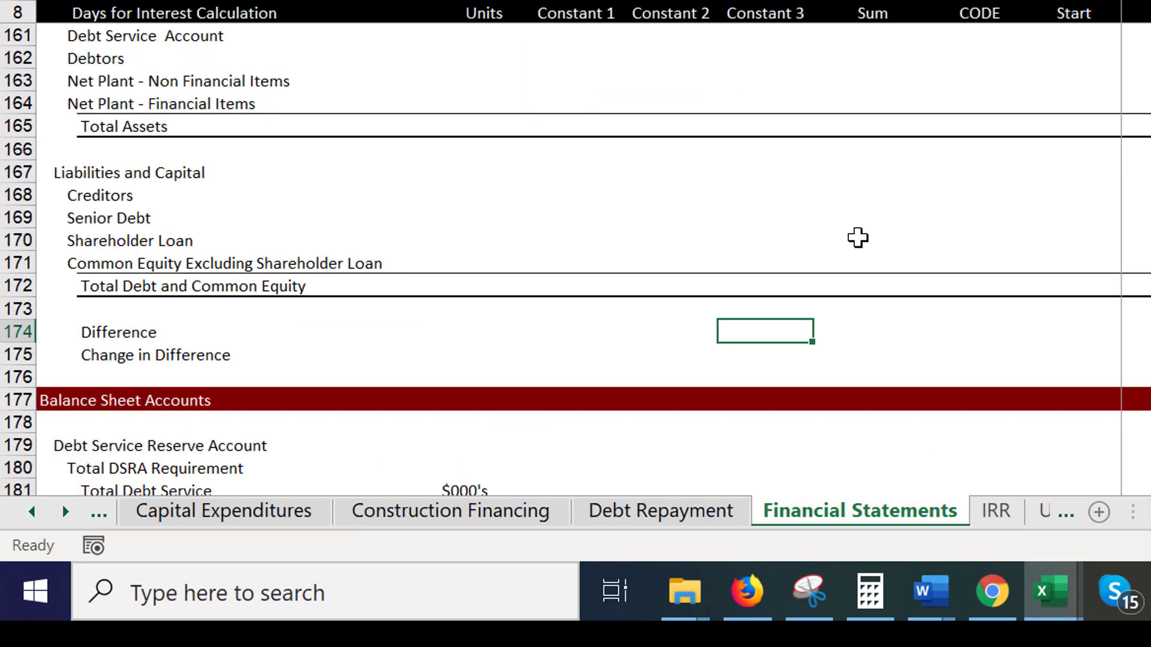
Move past the IRR sheet to UdfInputs and page between its timing, IRR, tax and debt percentage inputs
key(ctrl+Page_Down)
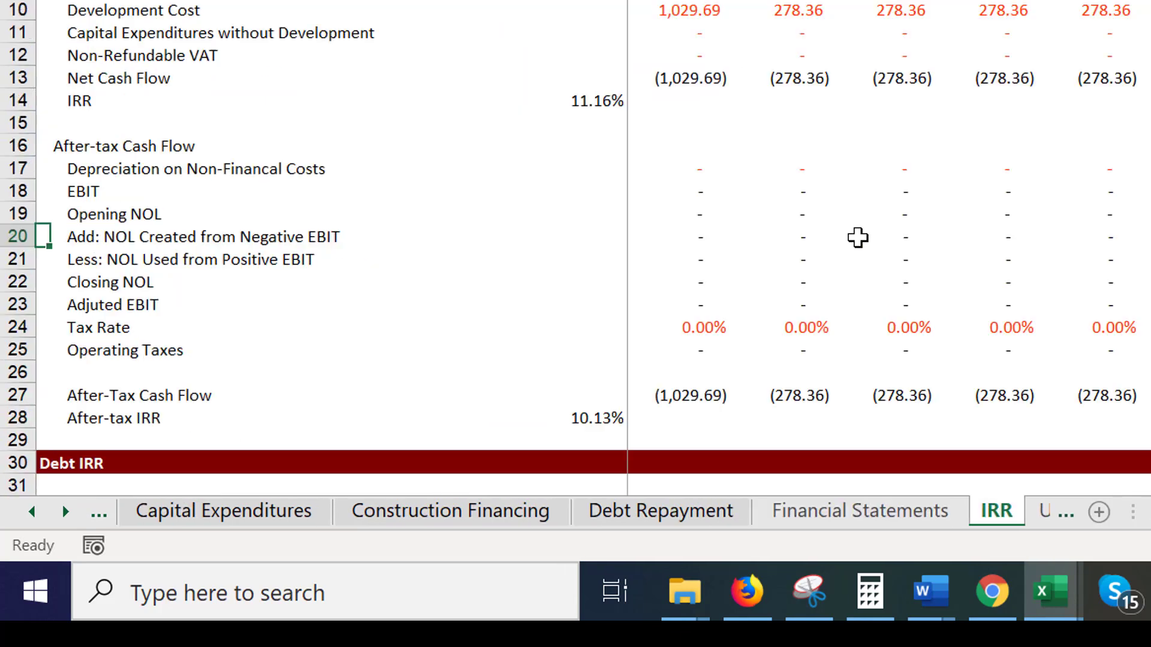
key(ctrl+Page_Down)
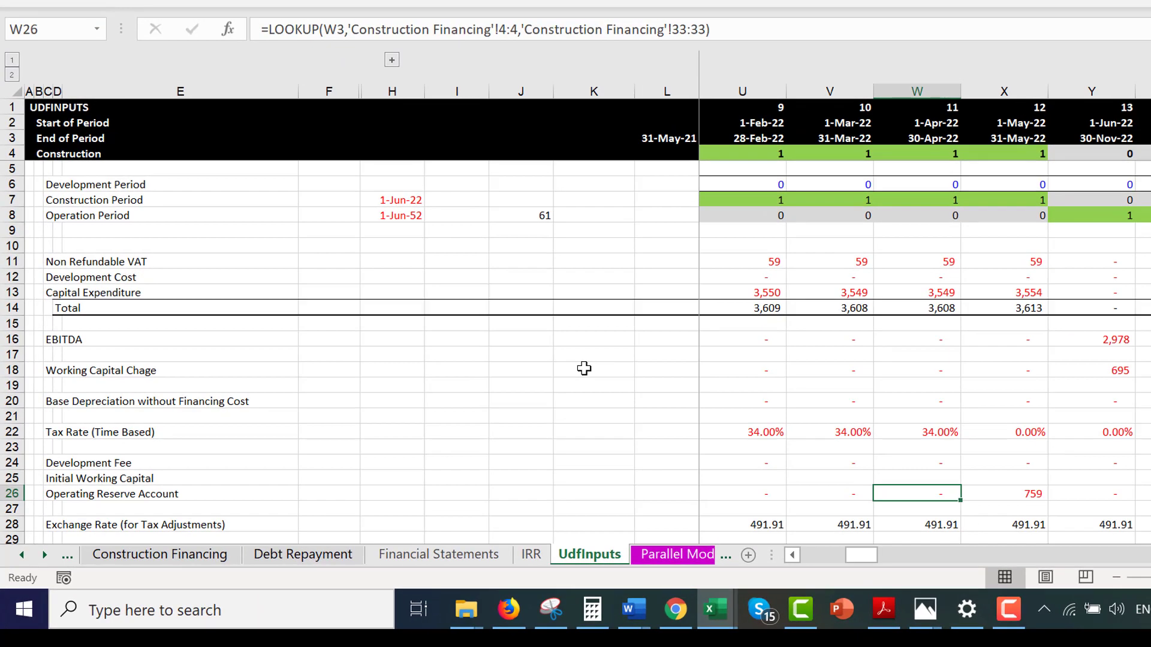
key(Page_Down)
key(Page_Down)
key(Page_Down)
key(Page_Down)
key(Page_Down)
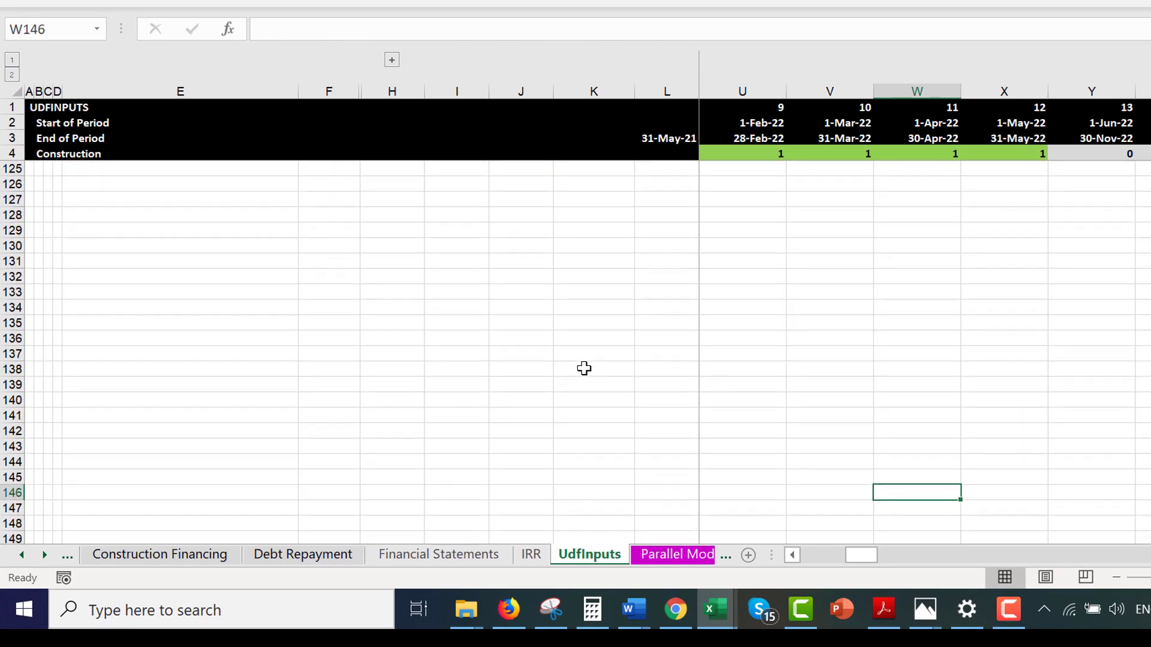
key(Page_Up)
key(Page_Up)
key(Page_Up)
key(Page_Up)
key(Page_Up)
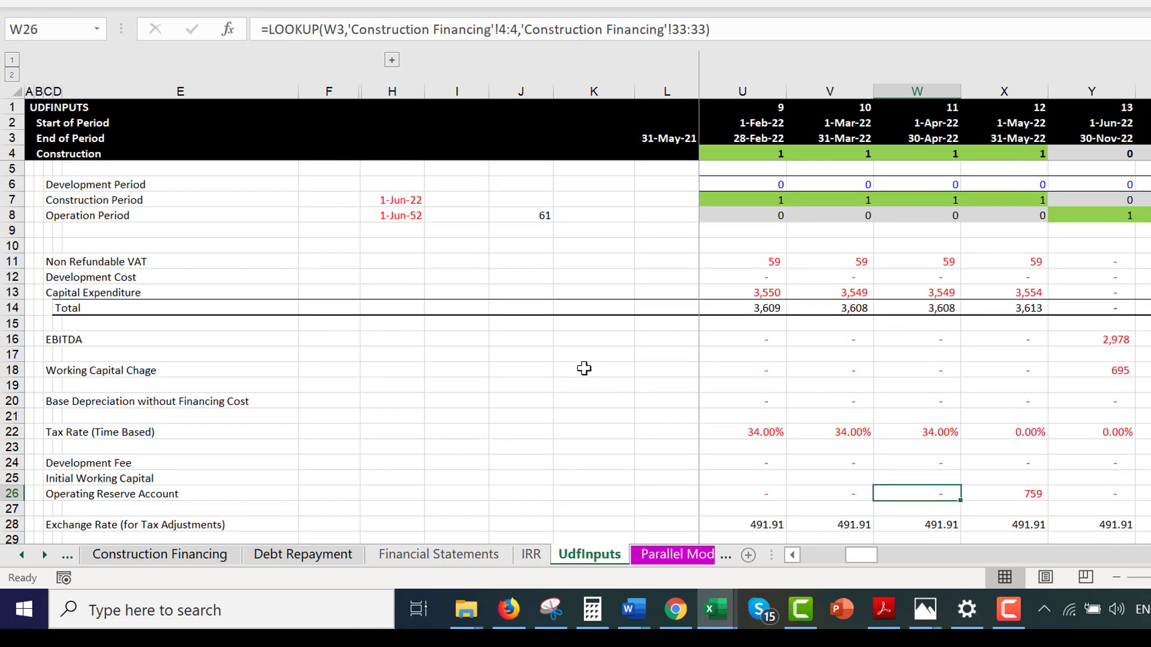
key(Page_Down)
key(Page_Up)
key(Page_Down)
key(Page_Down)
key(Page_Down)
key(Page_Down)
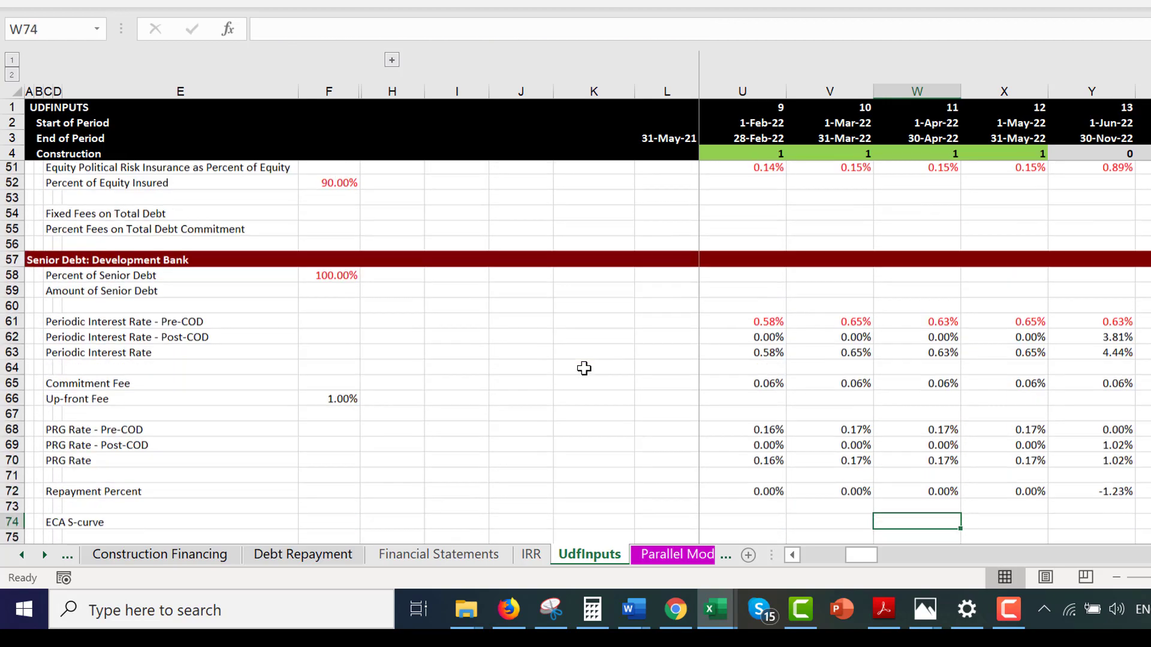
key(Page_Up)
key(Page_Up)
key(Page_Up)
Page through the Parallel Model inputs down to the shareholder debt, DSRA and re-financing rows
key(ctrl+Page_Down)
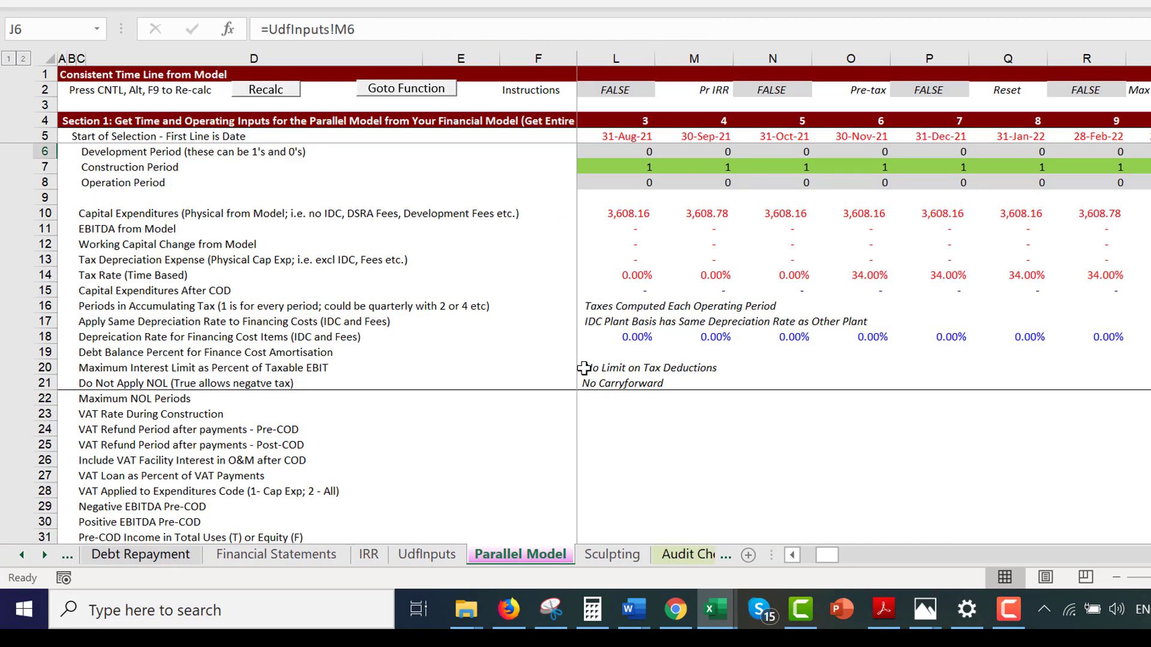
key(Page_Down)
key(Page_Down)
key(Left)
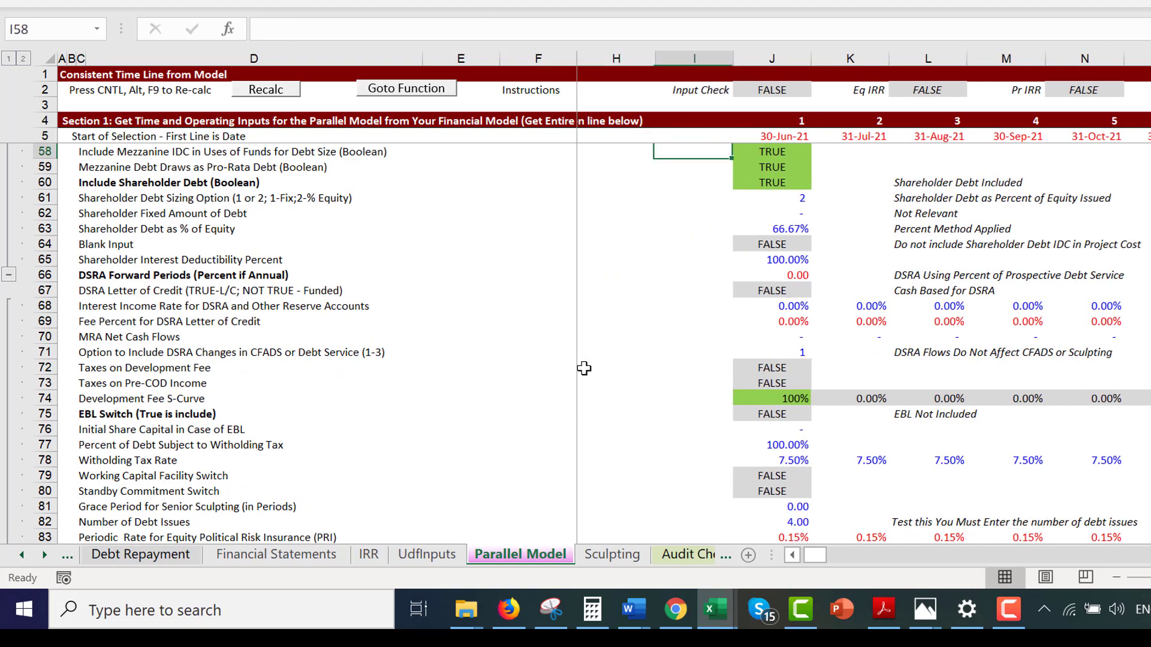
key(Right)
key(Page_Down)
key(Page_Down)
key(Page_Down)
key(Page_Down)
key(Page_Down)
key(Page_Down)
key(Page_Down)
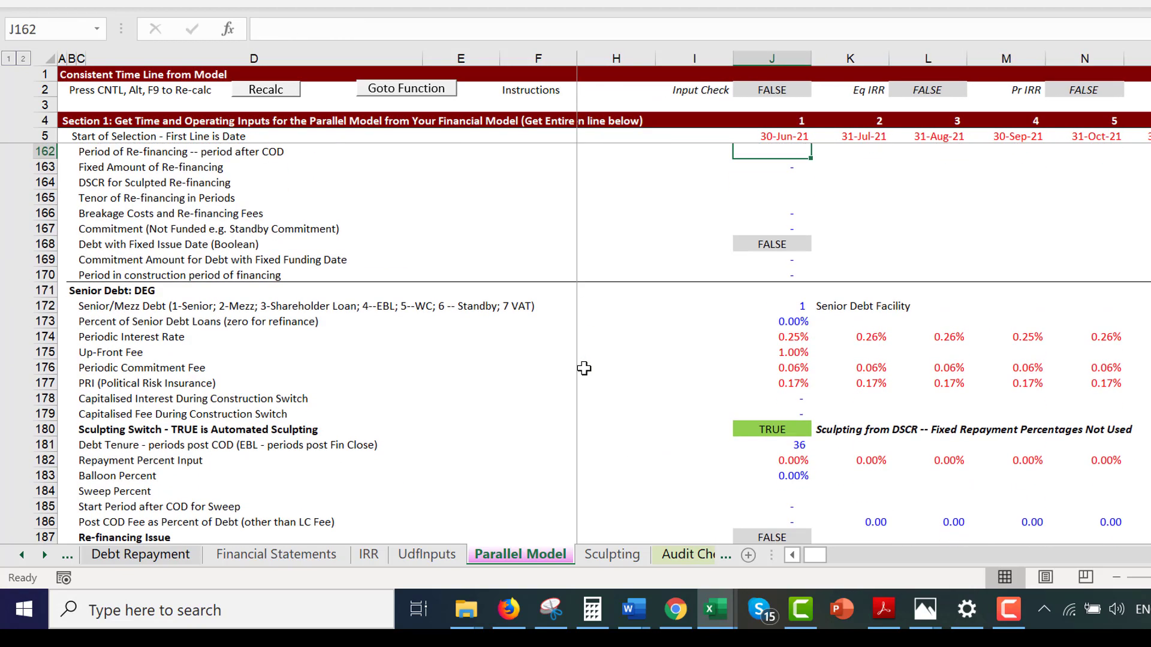
Review the Function Output sources and uses rows, total uses of funds and cash draw rows
key(Page_Down)
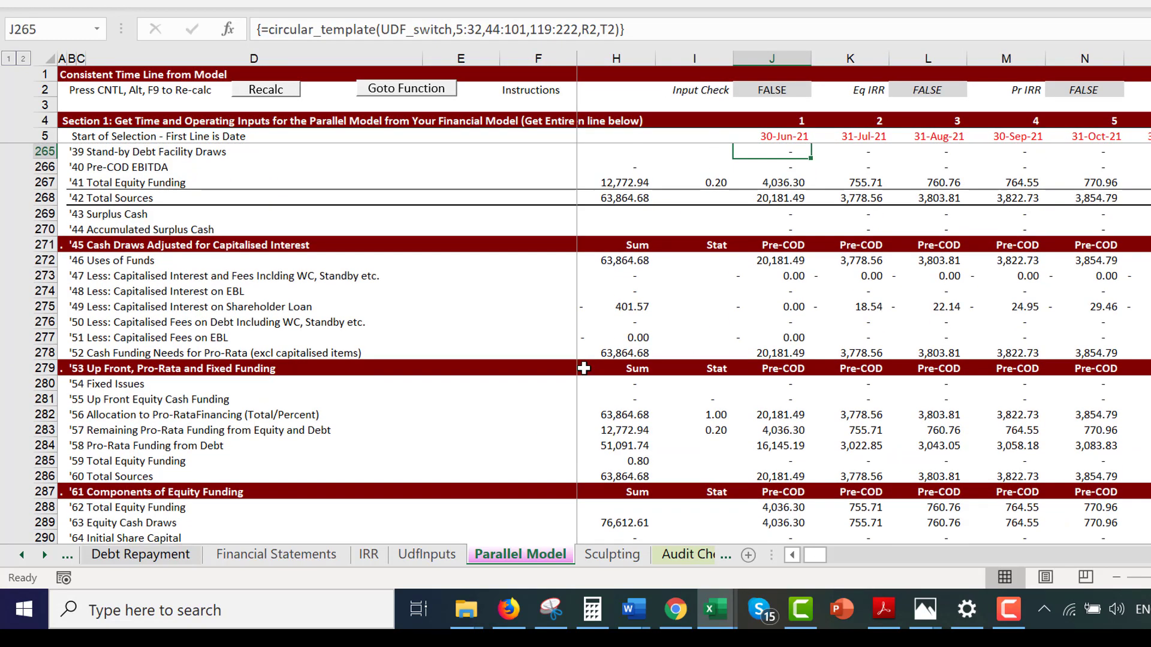
key(Page_Up)
key(Page_Up)
key(Page_Up)
key(Page_Down)
key(Page_Down)
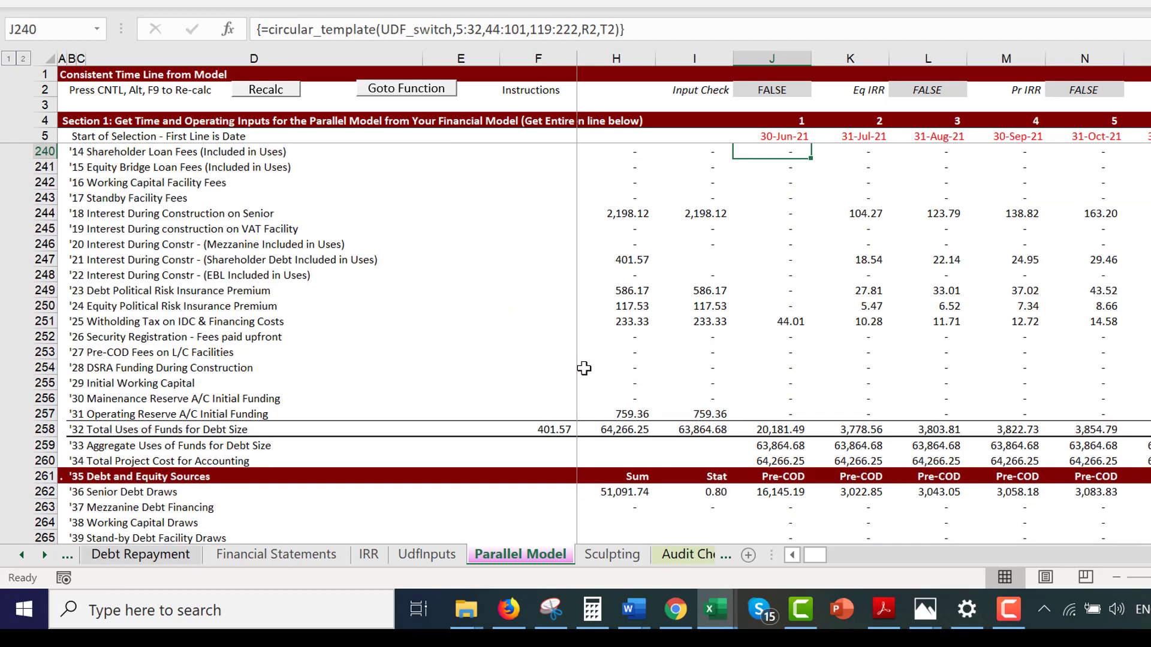
key(Page_Up)
key(Down)
key(Down)
key(Down)
key(Down)
key(Down)
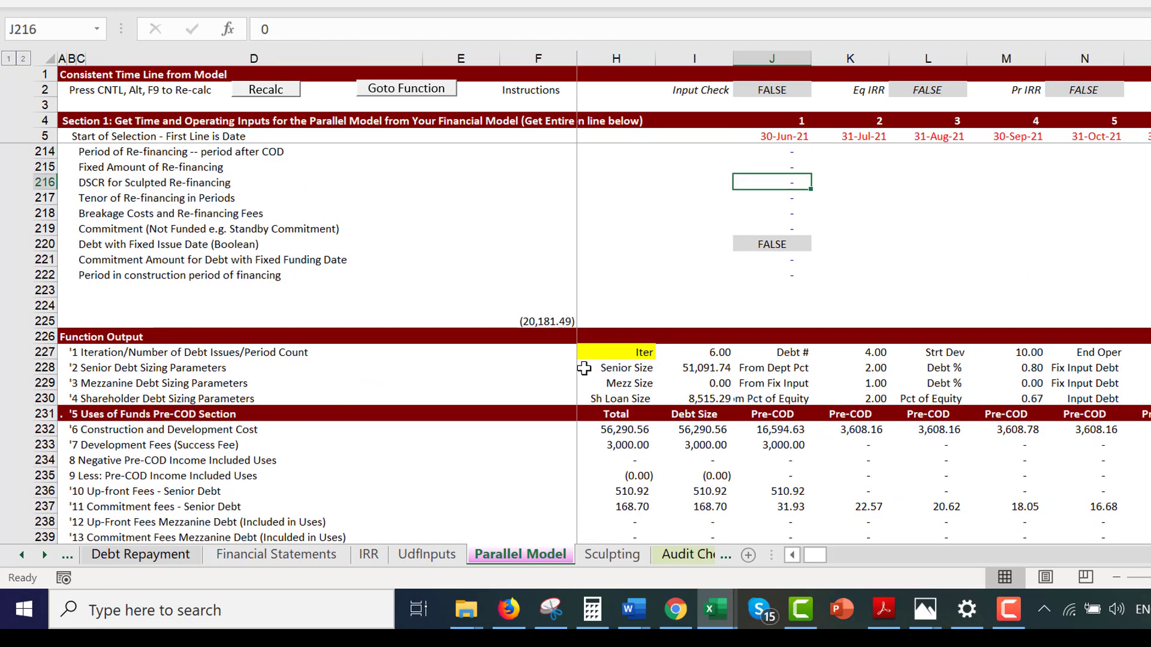
key(Down)
key(Down)
key(Down)
key(Down)
key(Down)
key(Down)
key(Down)
key(Down)
key(Down)
key(Down)
key(Down)
key(Down)
key(Down)
key(Down)
key(Down)
key(Down)
key(Down)
key(Down)
key(Down)
key(Down)
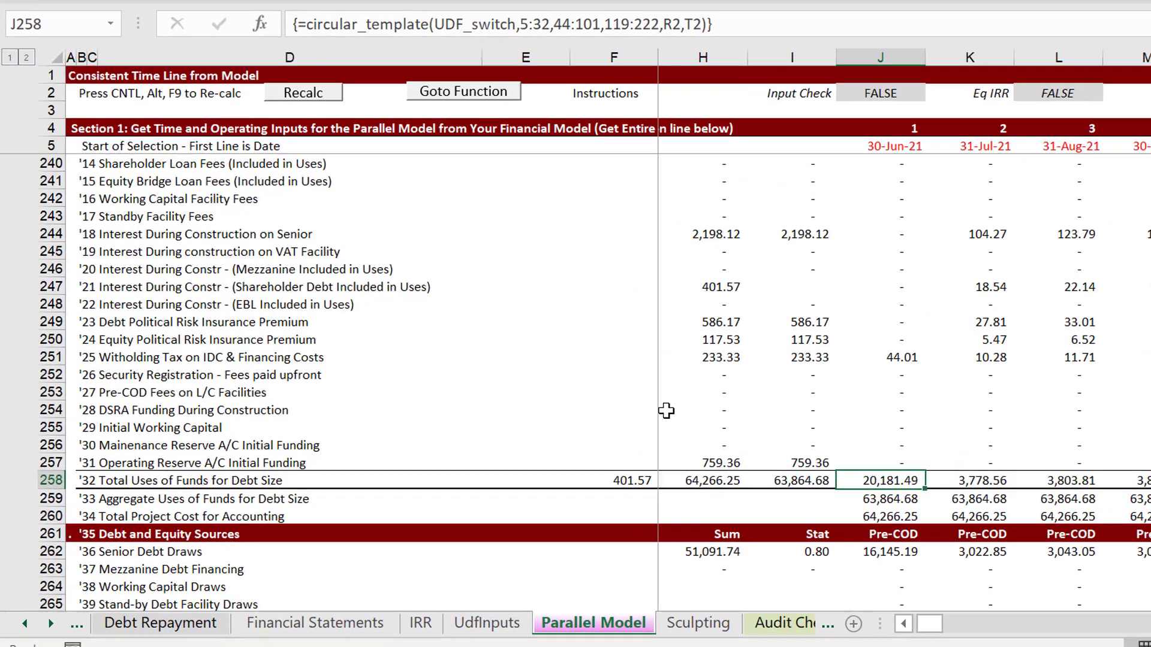
key(Page_Down)
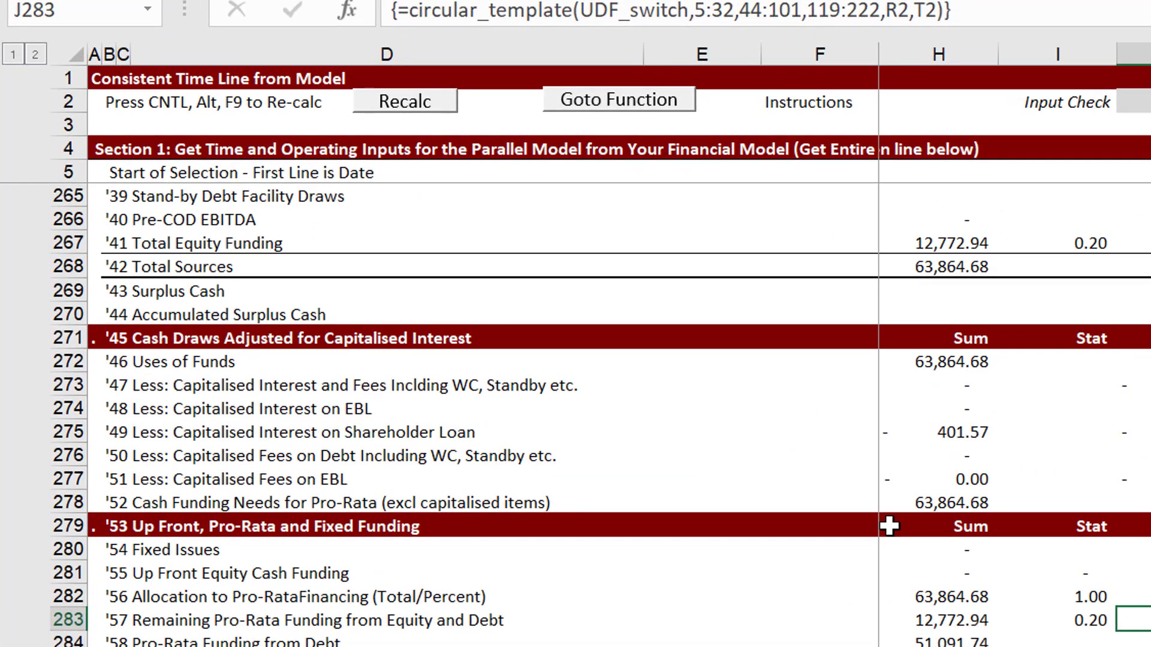
key(Page_Up)
key(Page_Down)
Page through the income tax, senior debt sculpting, debt service and per-issue debt balance rows
key(Page_Down)
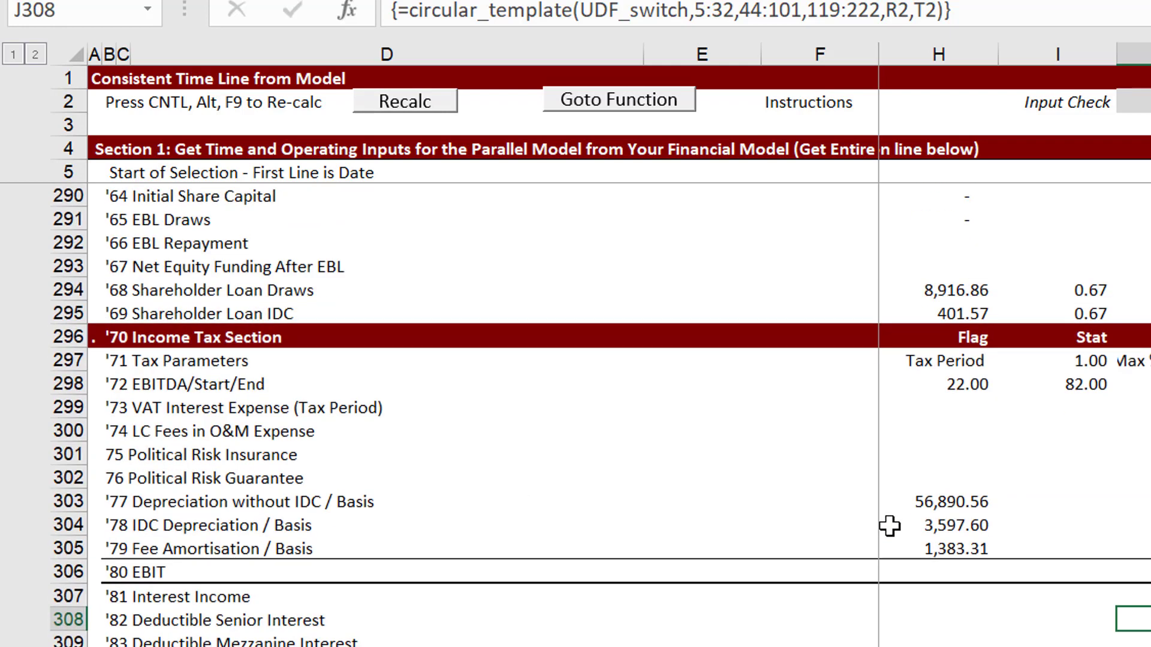
key(Page_Down)
key(Page_Down)
key(Page_Down)
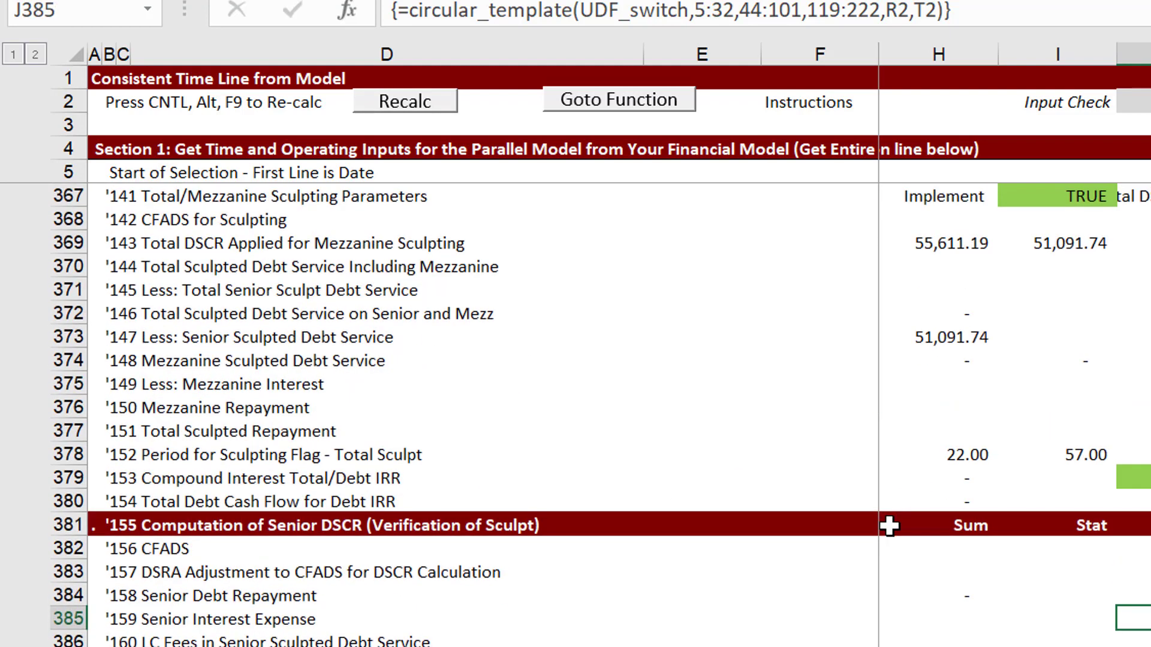
key(Page_Down)
key(Page_Down)
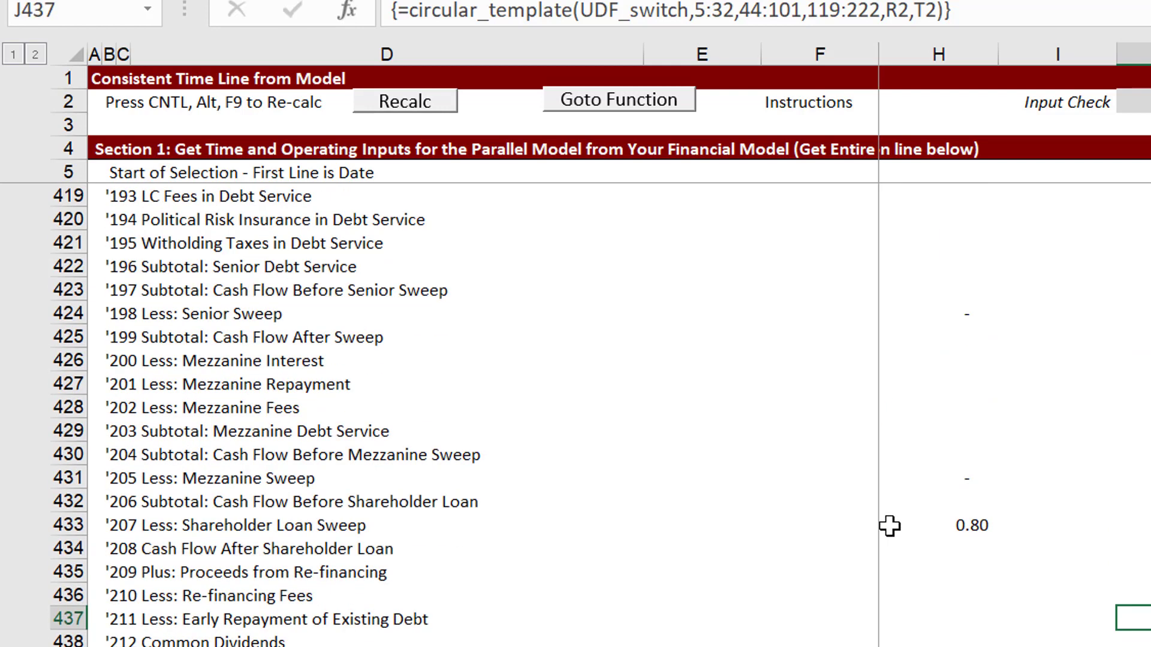
key(Page_Down)
key(Page_Down)
key(Page_Down)
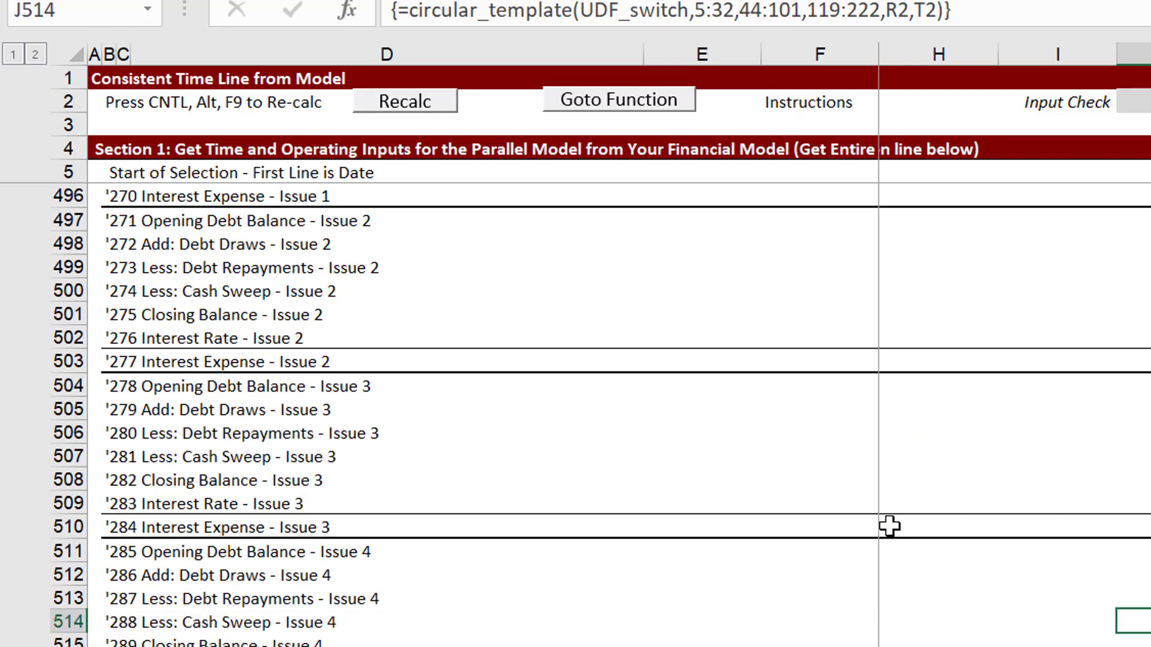
key(Page_Down)
key(Page_Down)
key(Page_Up)
key(Page_Up)
key(Page_Up)
key(Page_Up)
key(Page_Up)
key(Page_Up)
key(Page_Up)
key(Page_Up)
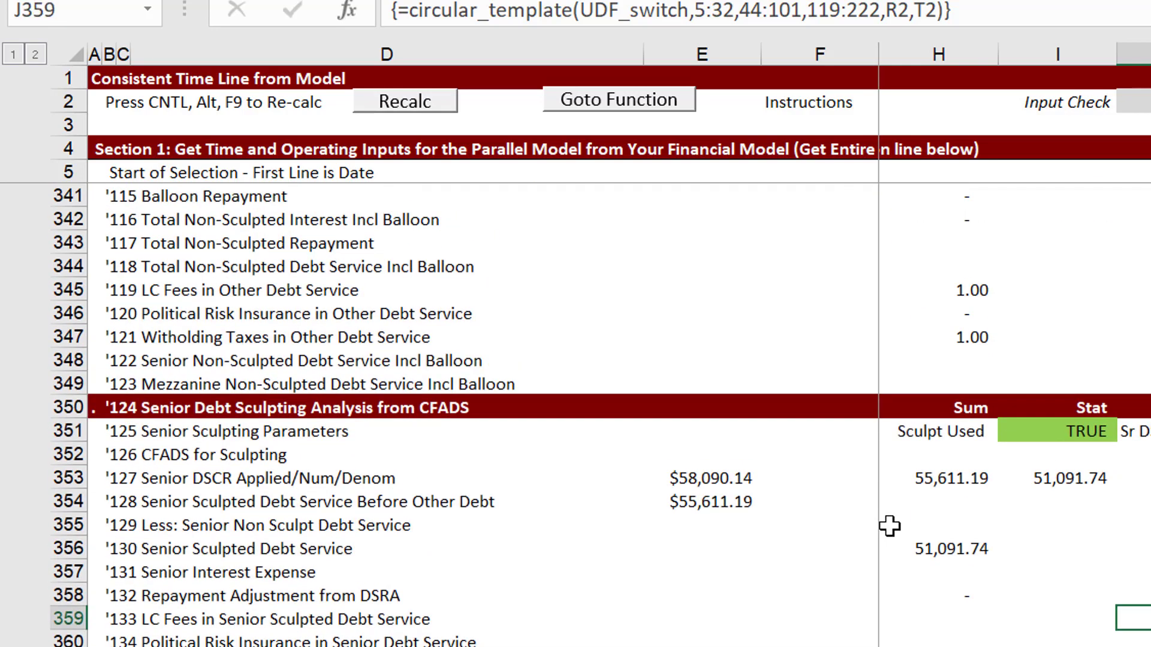
Check the first period columns on UdfInputs, then move back to the Debt Repayment sheet
key(ctrl+Page_Up)
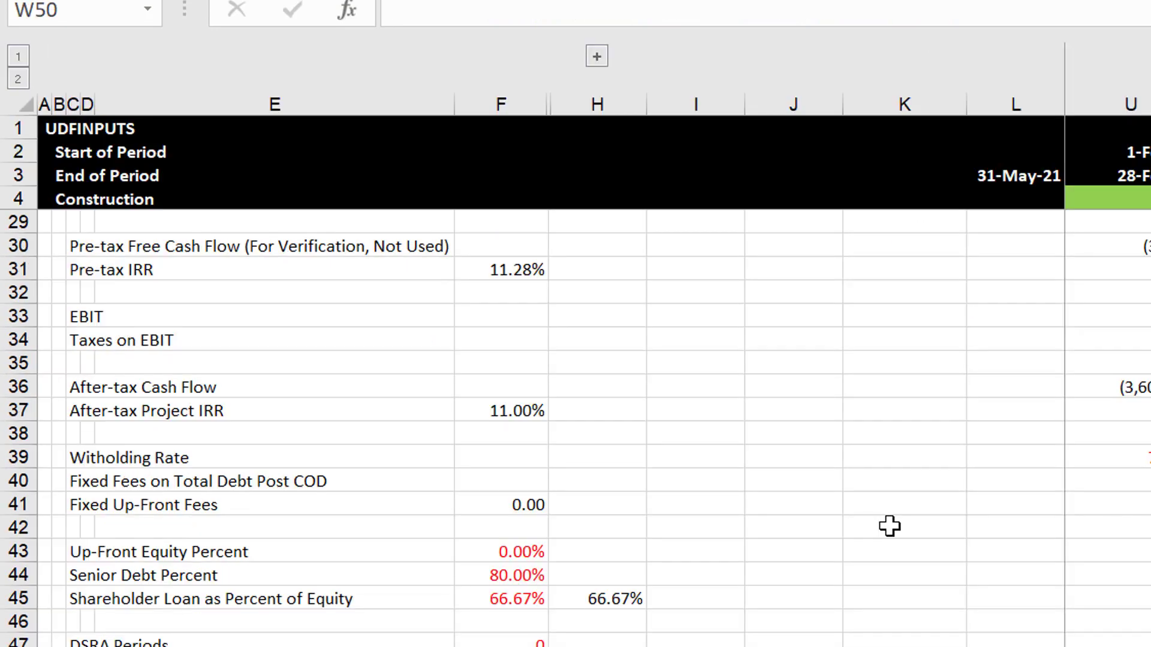
key(Left)
key(Left)
key(Left)
key(Left)
key(Left)
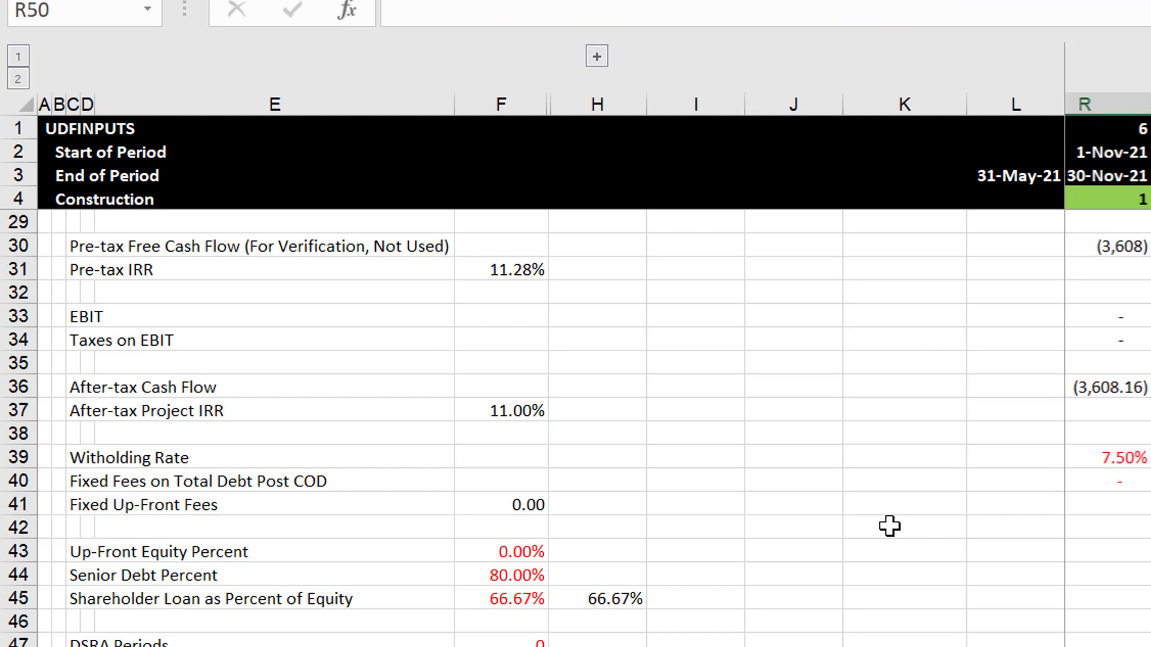
key(Left)
key(Left)
key(Left)
key(Left)
key(Left)
key(Left)
key(Left)
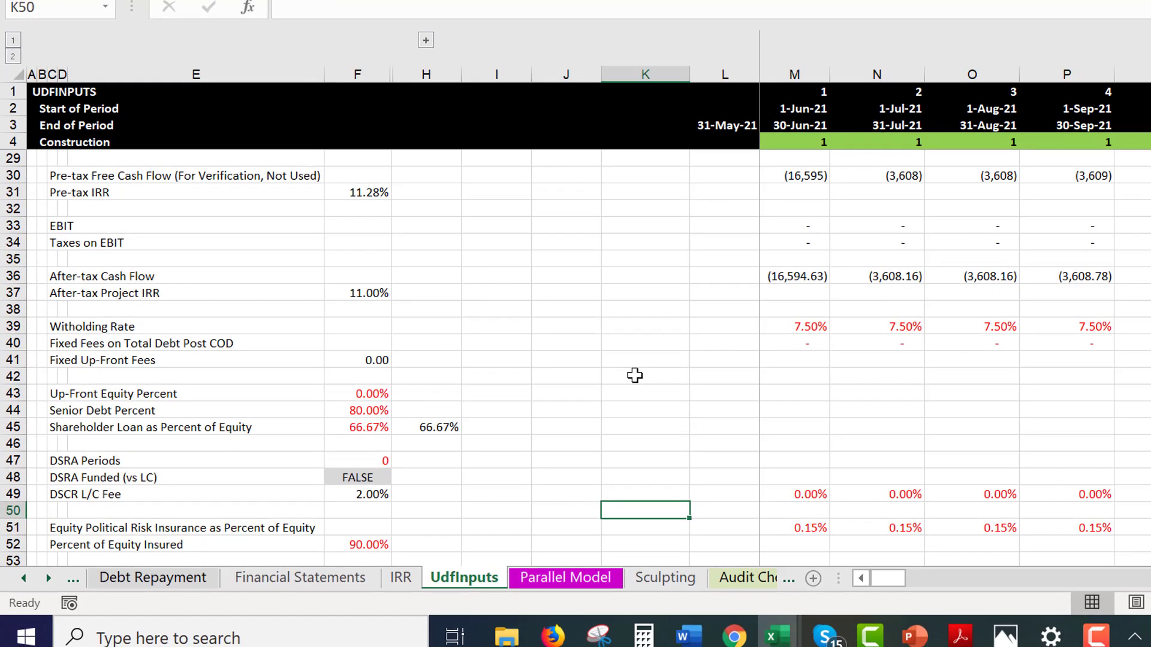
key(Right)
key(Right)
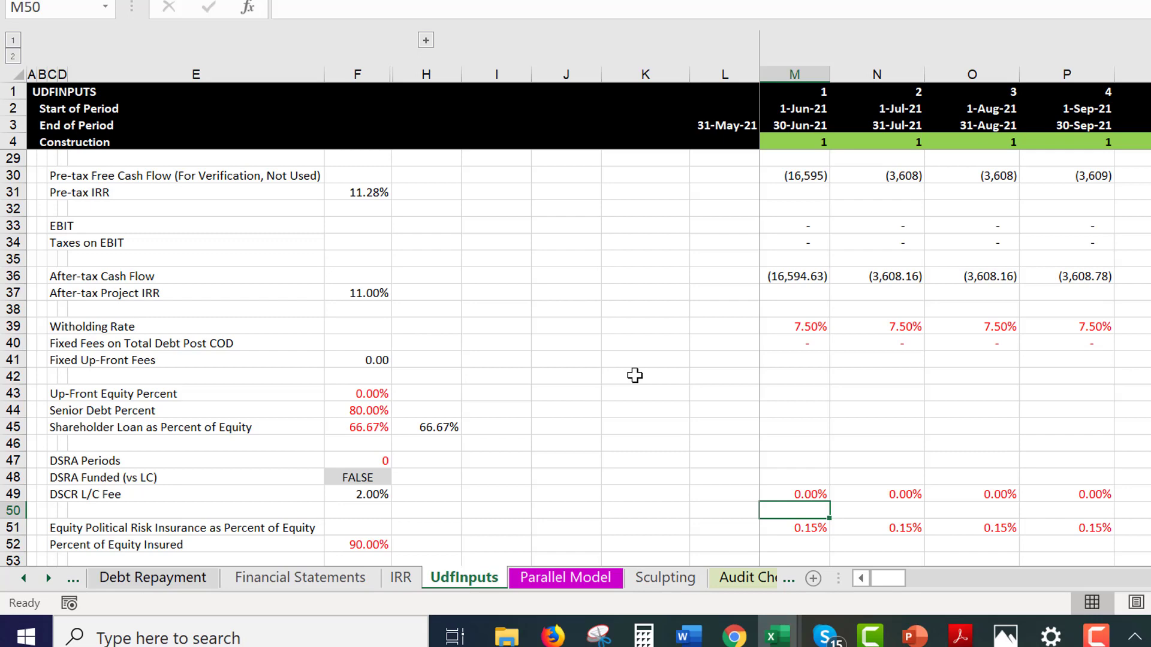
key(ctrl+Page_Up)
key(ctrl+Page_Up)
key(ctrl+Page_Up)
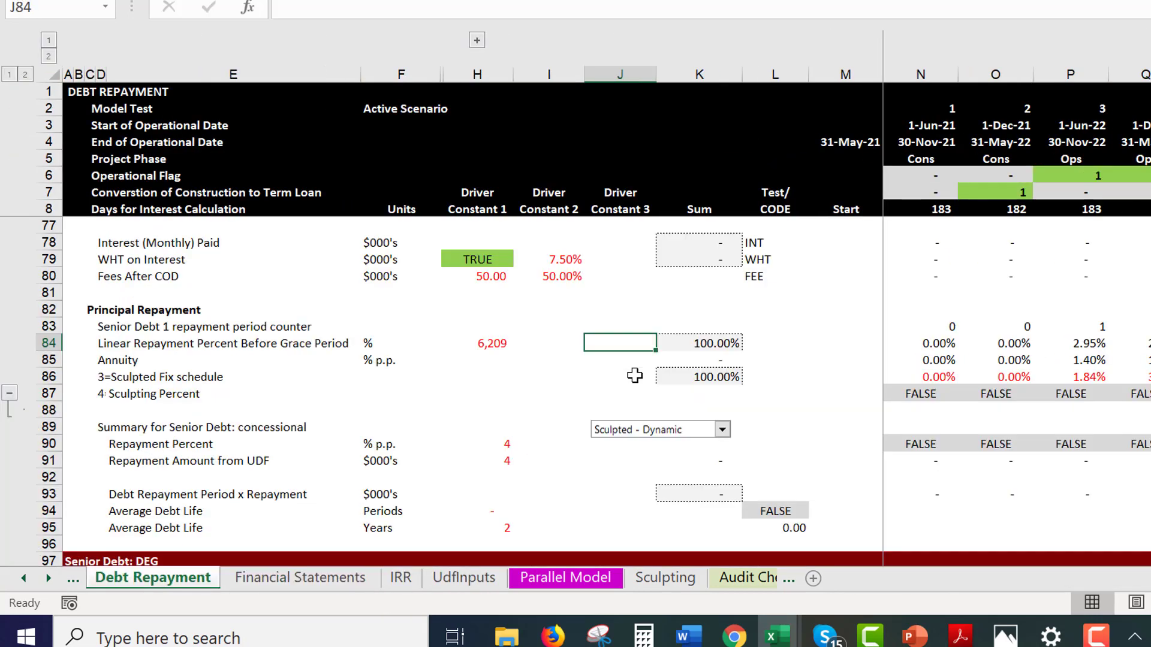
On Construction Financing, compare From UDF and Copy/Paste Non-Refundable VAT and uses of funds figures
key(ctrl+Page_Up)
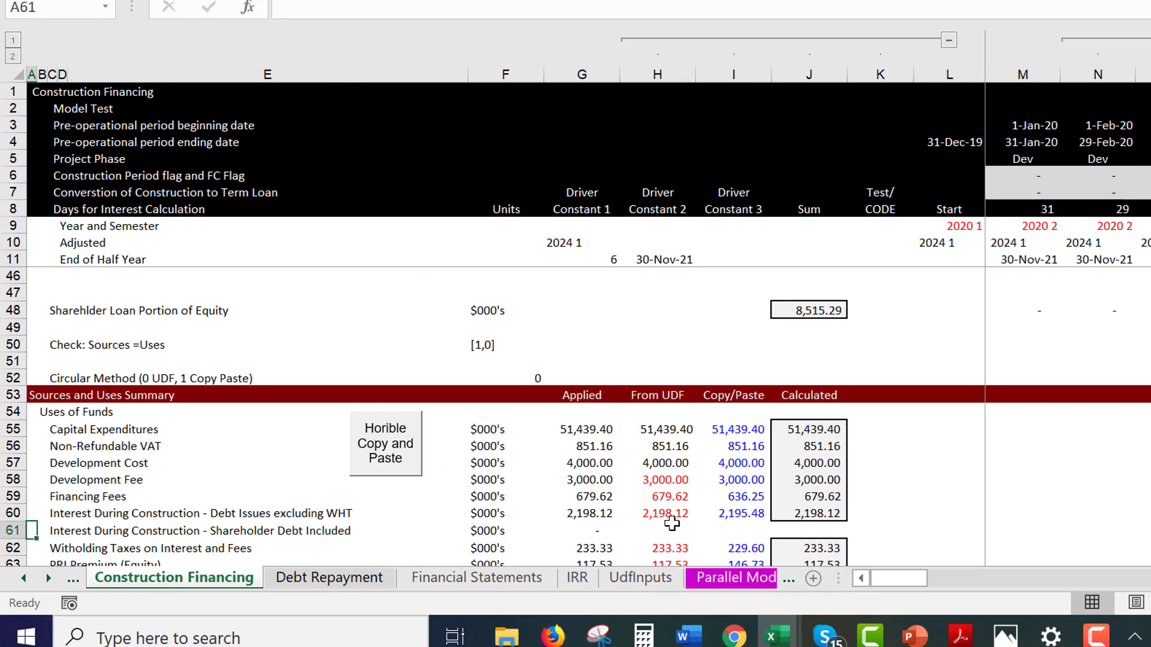
click(623, 447)
key(Right)
key(Left)
key(Down)
key(Down)
key(Down)
key(Down)
key(Down)
key(Down)
key(Down)
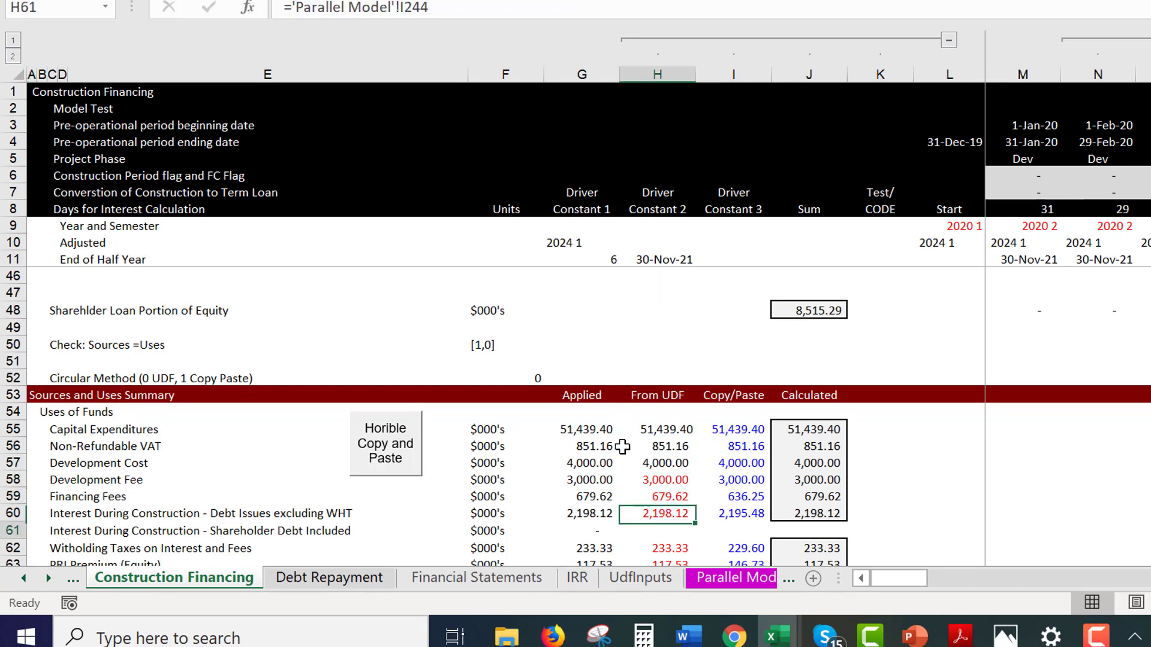
key(Down)
key(Down)
key(Down)
key(Down)
key(Down)
key(Up)
key(Up)
key(Up)
key(Up)
key(Up)
key(Up)
key(Up)
key(Up)
key(Up)
key(Up)
key(Up)
key(Up)
key(Up)
key(Up)
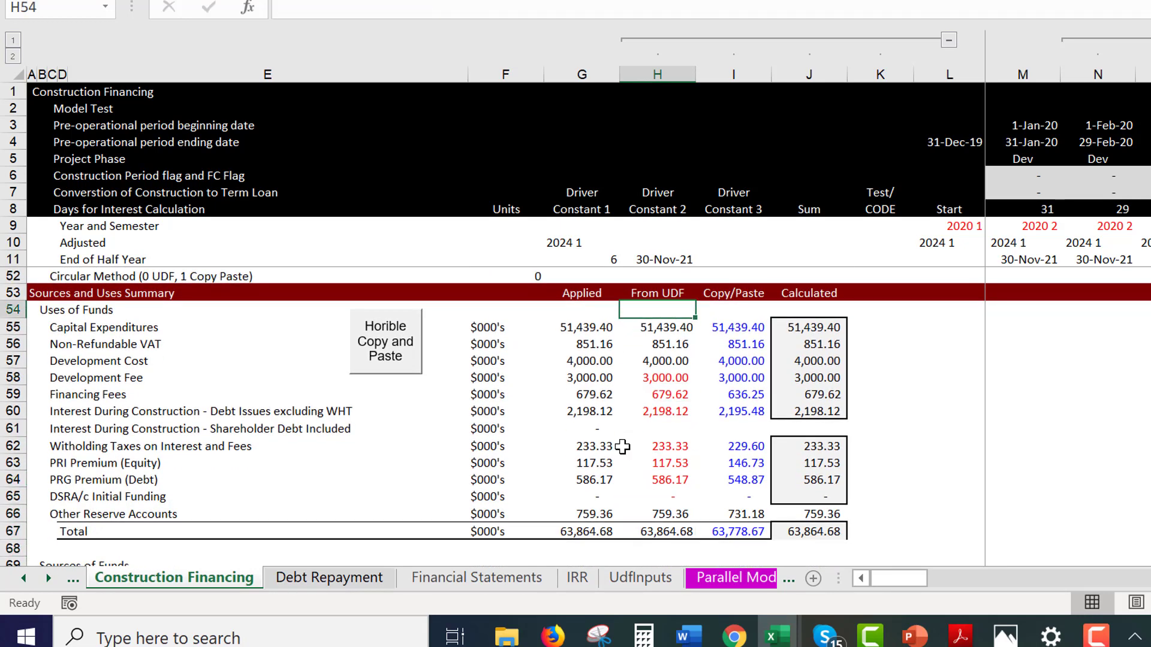
Check the Applied and From UDF Capital Expenditures and Non-Refundable VAT formulas
key(Down)
key(Left)
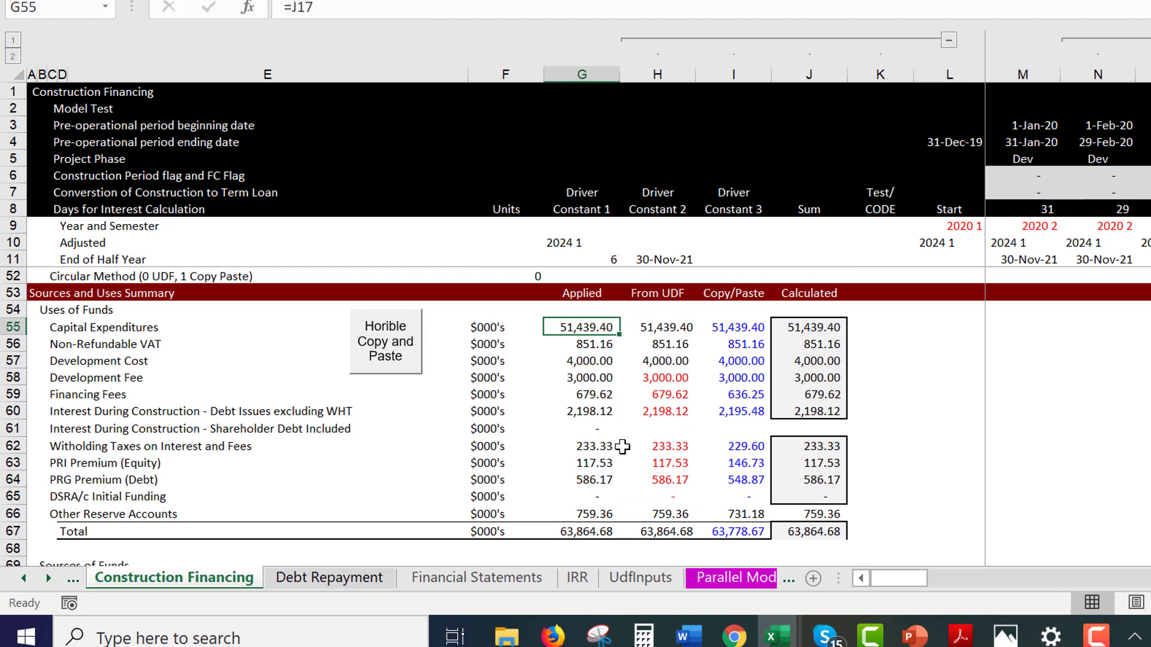
key(Down)
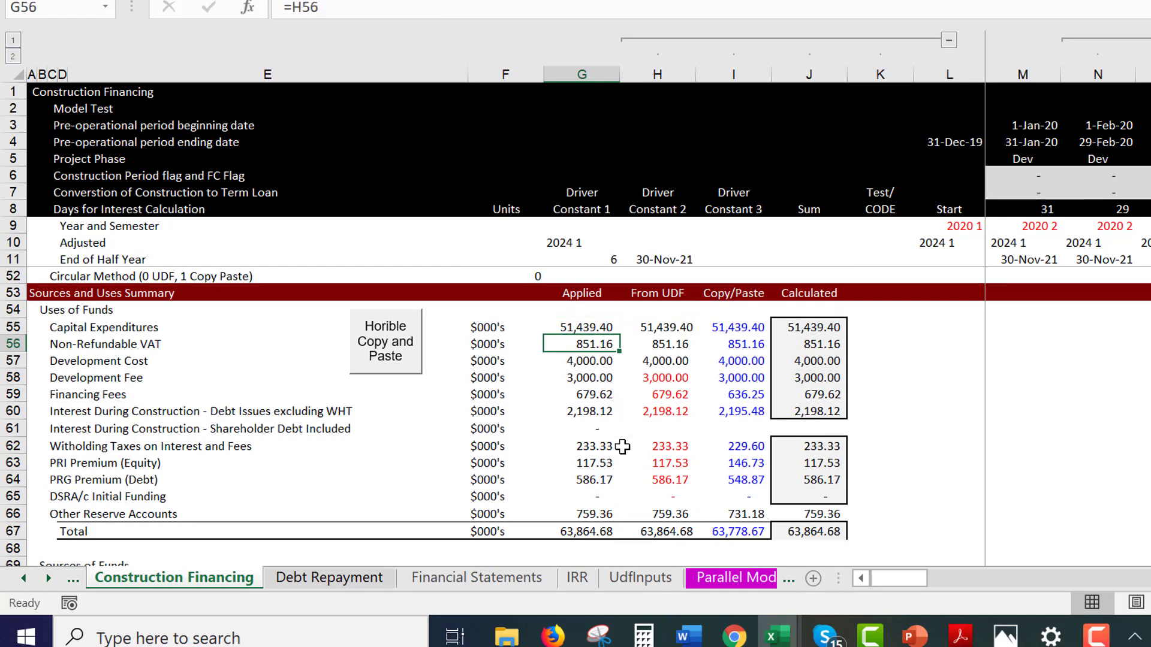
key(Up)
key(Right)
key(Right)
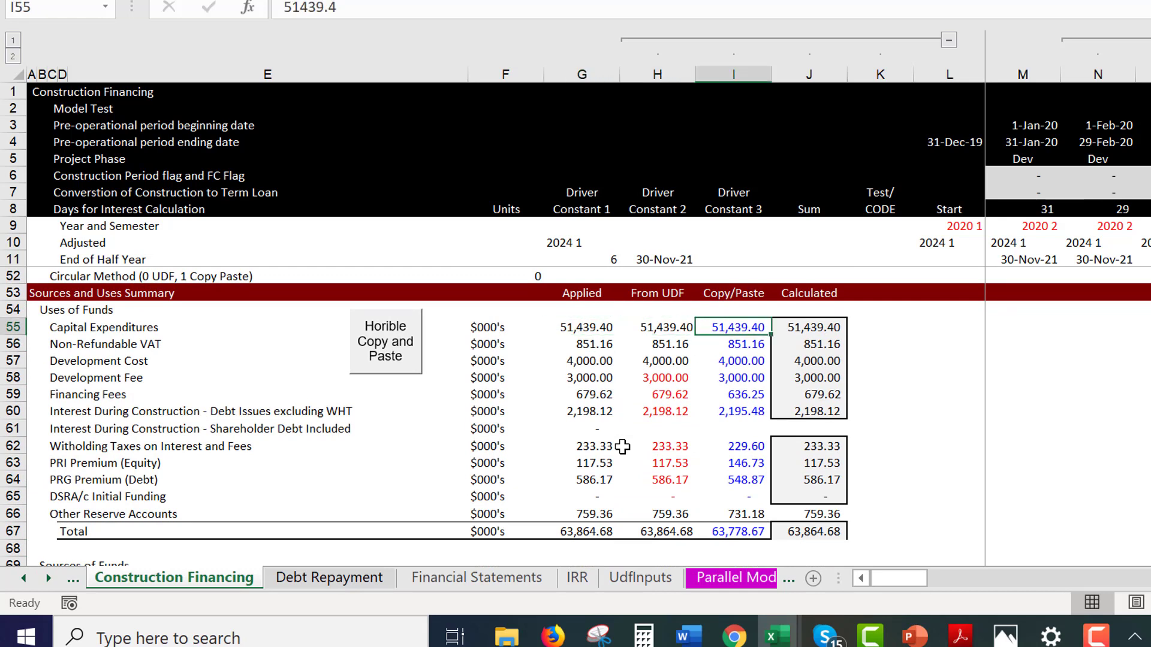
key(Left)
key(Left)
key(Right)
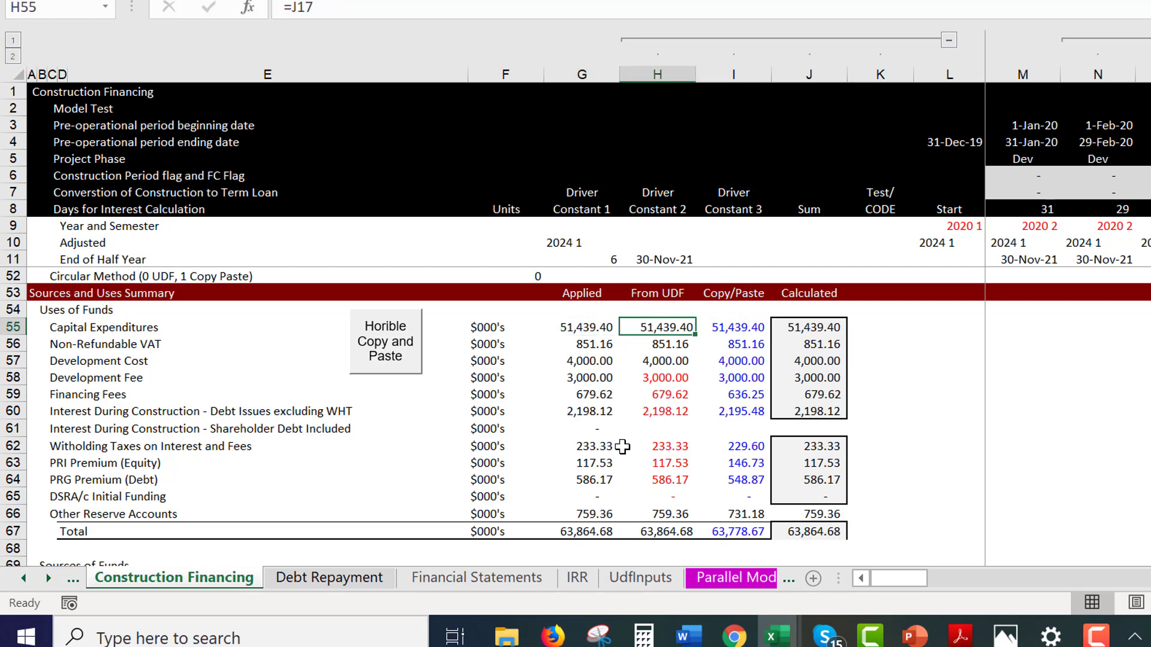
Compare From UDF and Copy/Paste financing fees, interest during construction and premiums, then go to Capital Expenditures
key(Down)
key(Down)
key(Down)
key(Down)
key(Down)
key(Up)
key(Right)
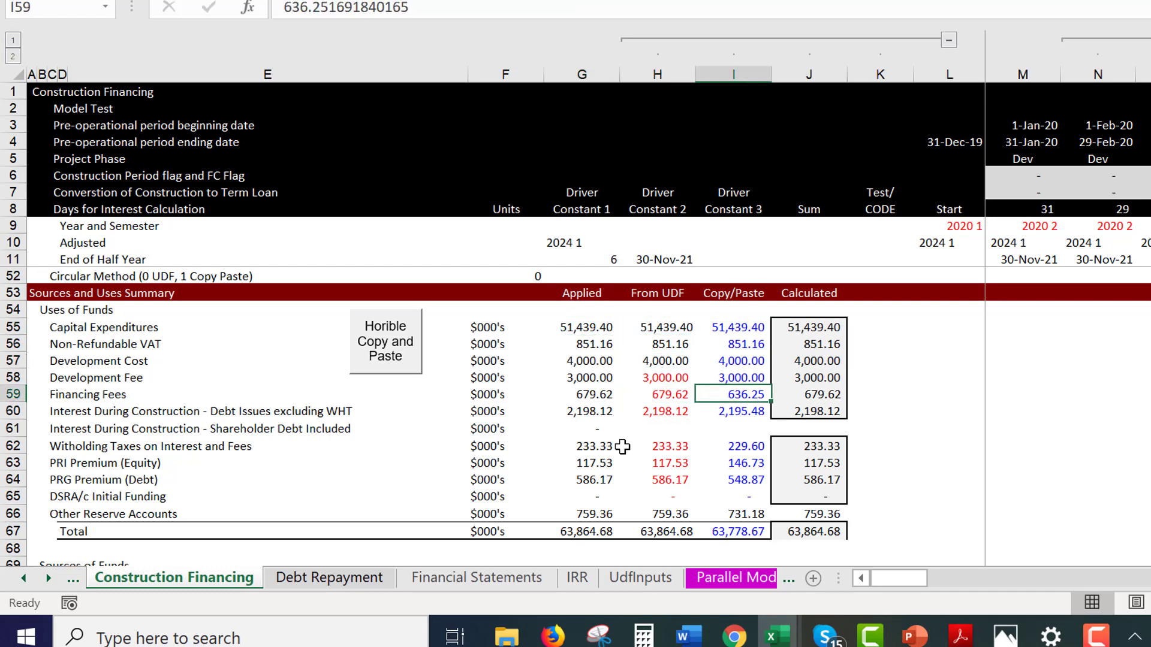
key(Up)
key(Up)
key(Up)
key(Up)
key(Left)
key(Down)
key(Down)
key(Down)
key(Down)
key(Down)
key(Down)
key(Down)
key(Down)
key(Down)
key(Up)
key(Up)
key(Up)
key(Up)
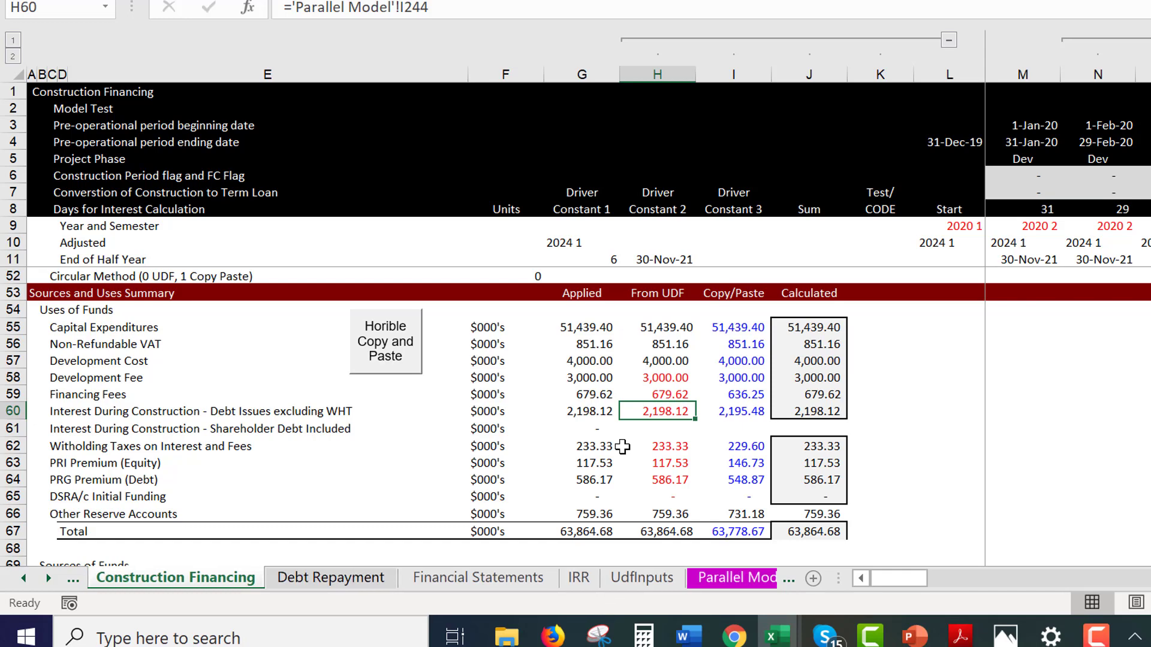
key(ctrl+Page_Up)
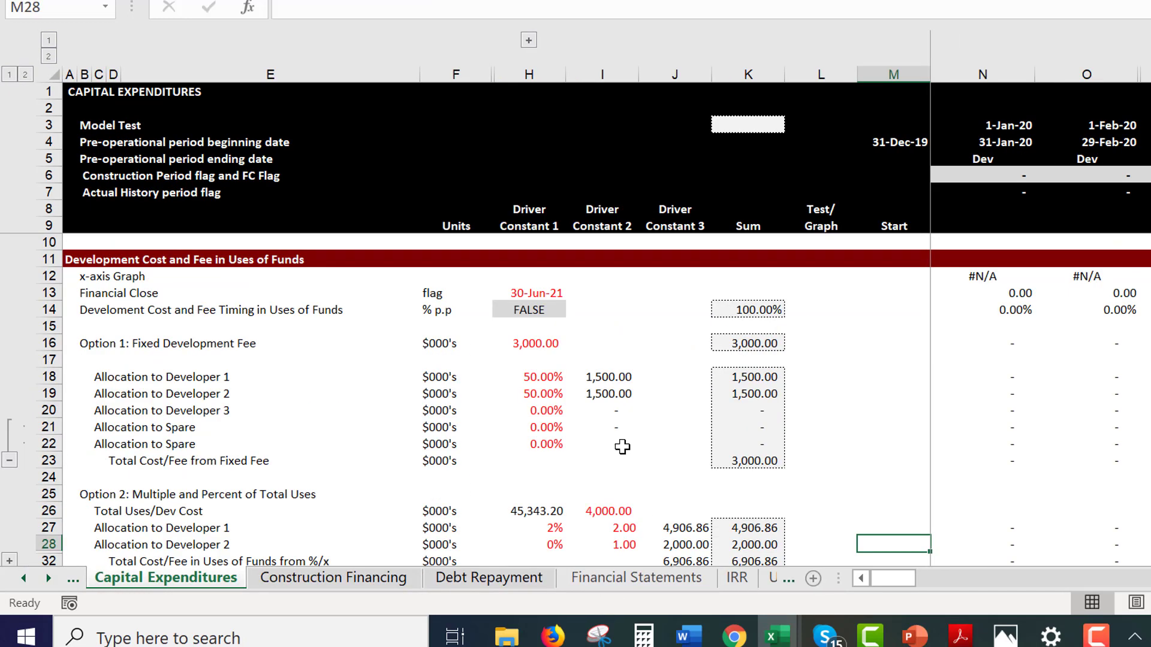
Visit Development Expenditures, paging its schedules and checking the distribution graph in row 17
key(ctrl+Page_Up)
key(ctrl+Page_Up)
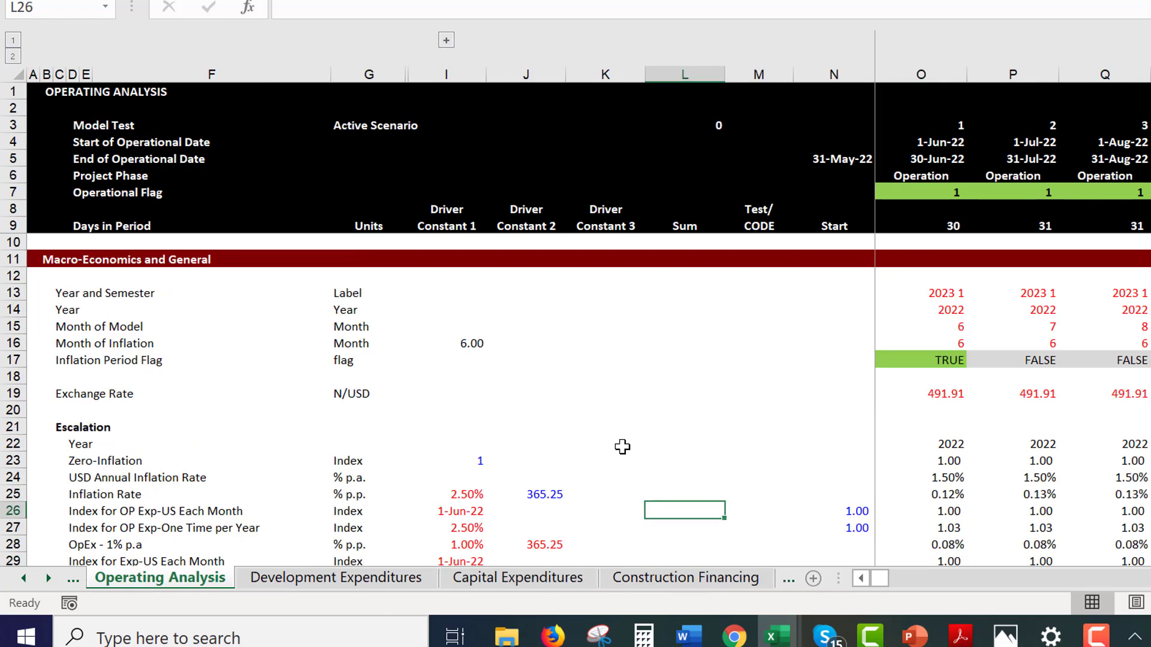
key(ctrl+Page_Down)
key(Page_Down)
key(Page_Up)
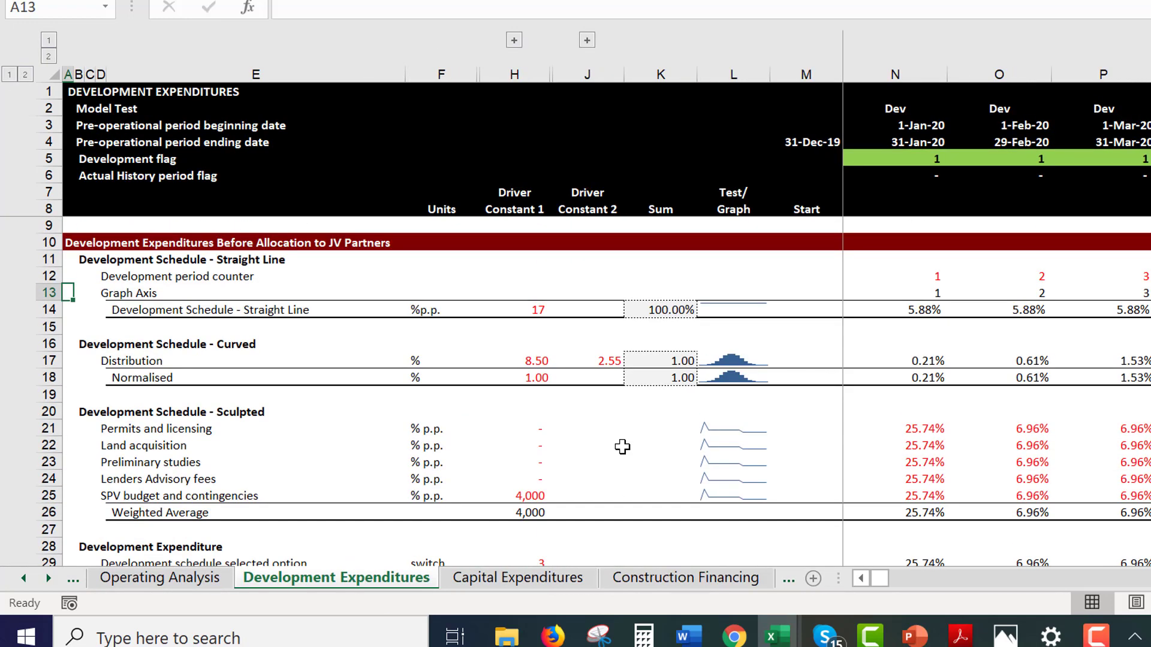
click(723, 349)
key(Down)
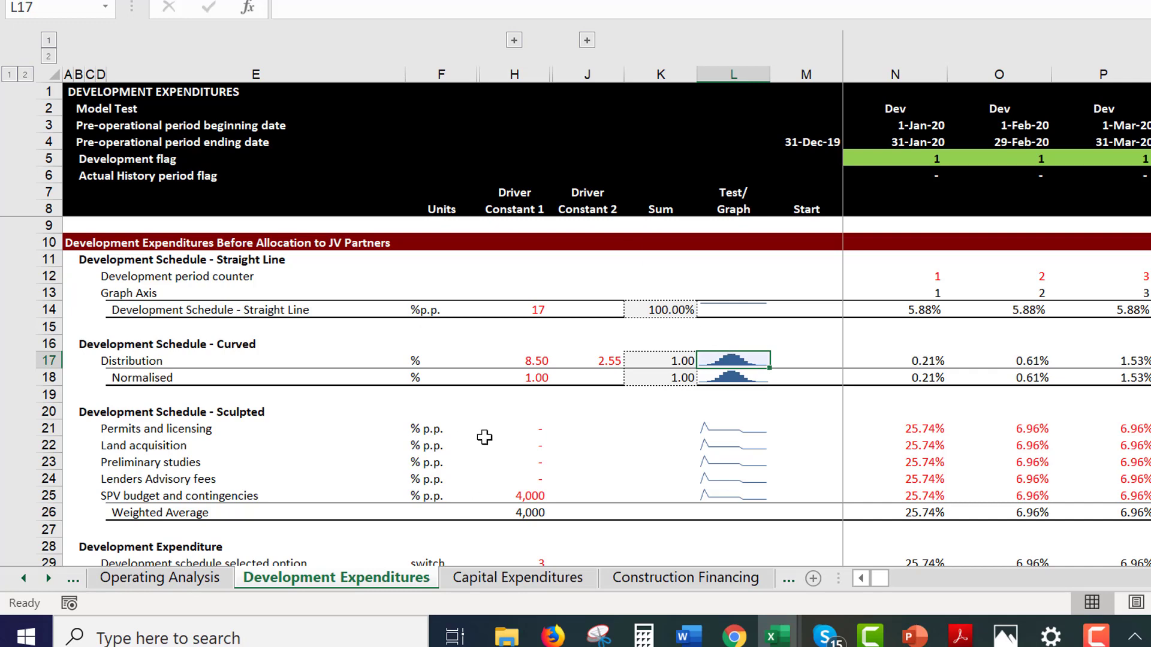
scroll(484, 437, down, 6)
scroll(484, 437, up, 6)
Step back through Operating Analysis, Scenario, Input Constant and Project Summary to Diagram 2
key(ctrl+Page_Up)
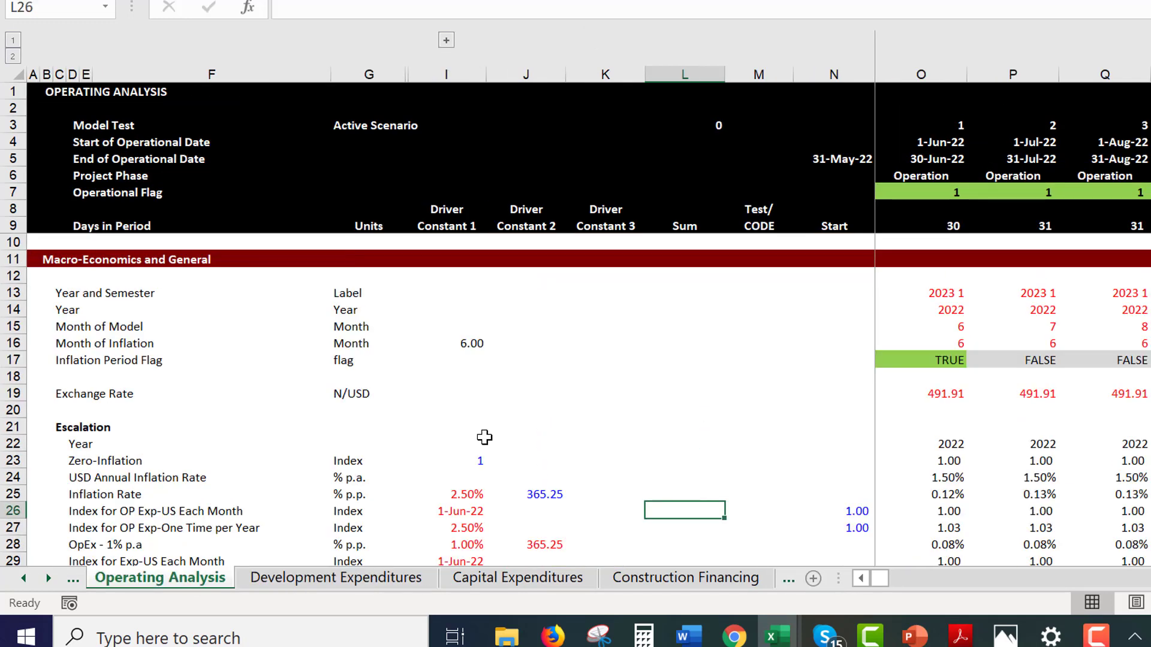
key(ctrl+Page_Up)
key(ctrl+Page_Up)
key(ctrl+Page_Up)
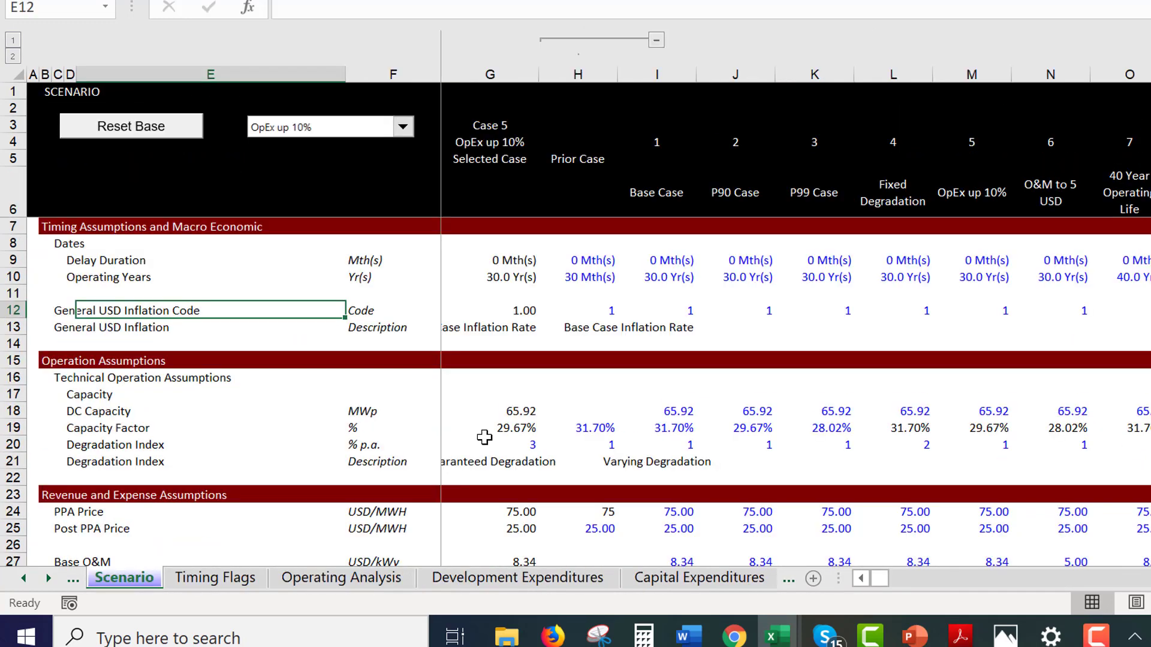
key(ctrl+Page_Up)
key(ctrl+Page_Up)
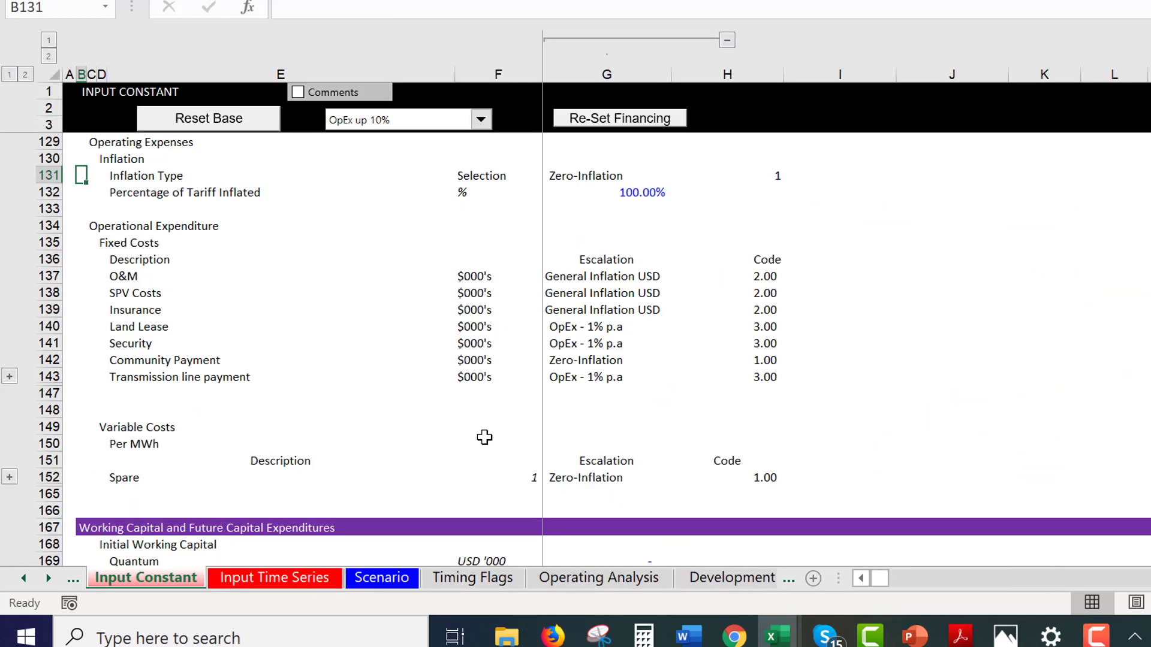
key(ctrl+Page_Up)
key(ctrl+Page_Up)
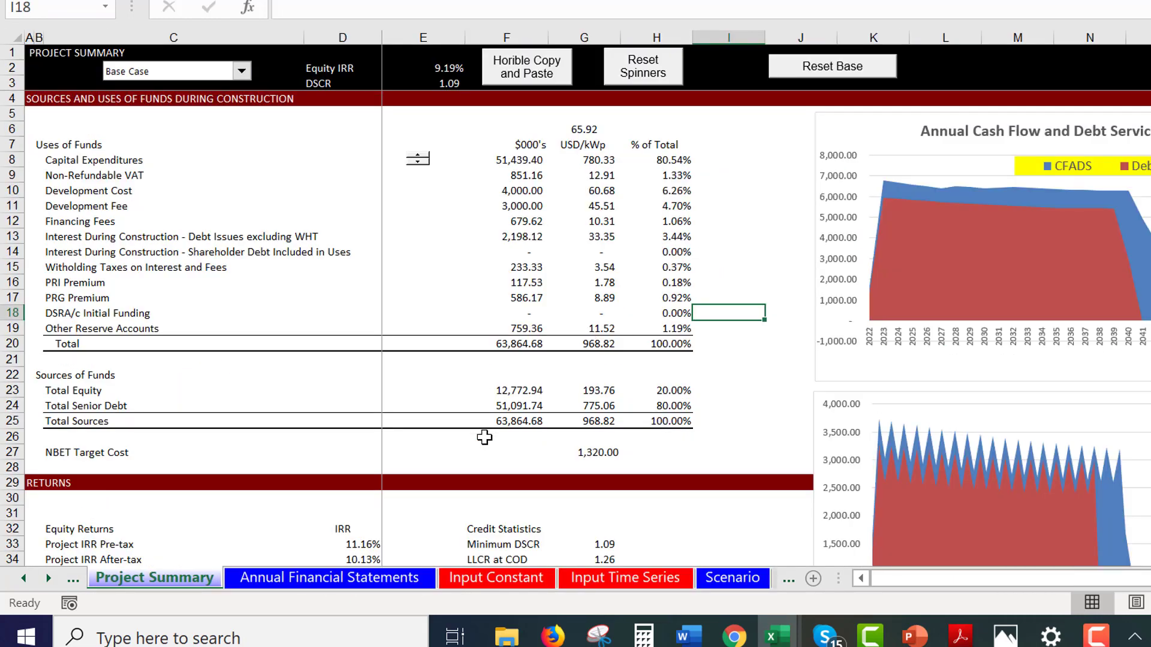
key(ctrl+Page_Up)
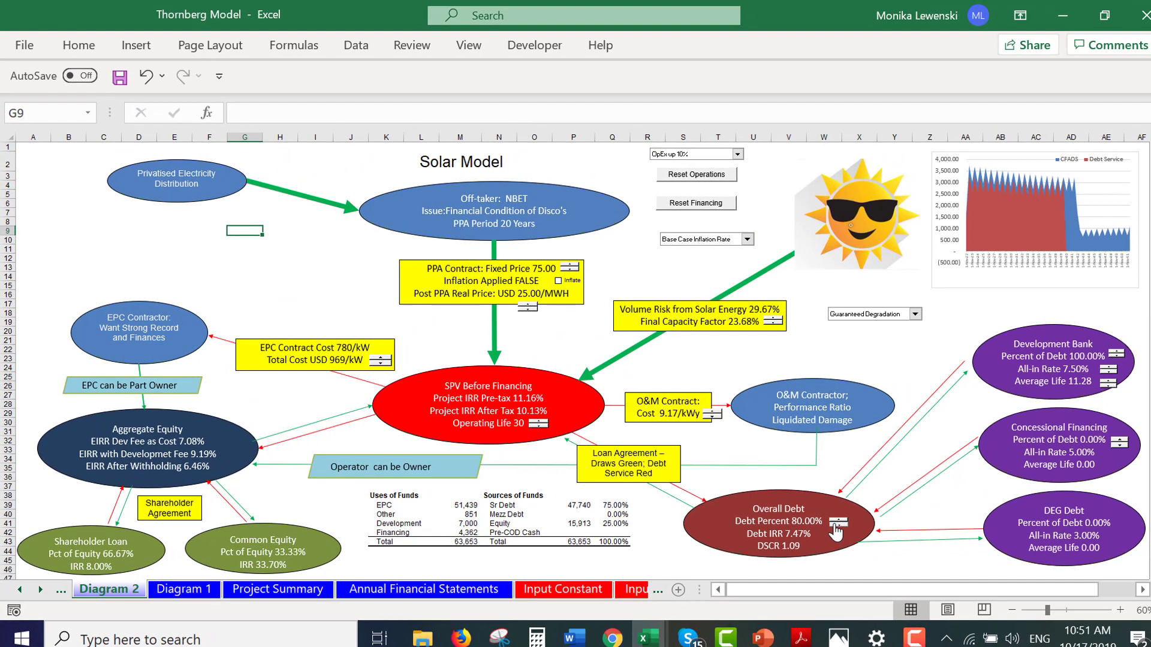
Lower overall debt from 80% toward 65% with the spinner, then reset financing to 75% defaults
click(848, 524)
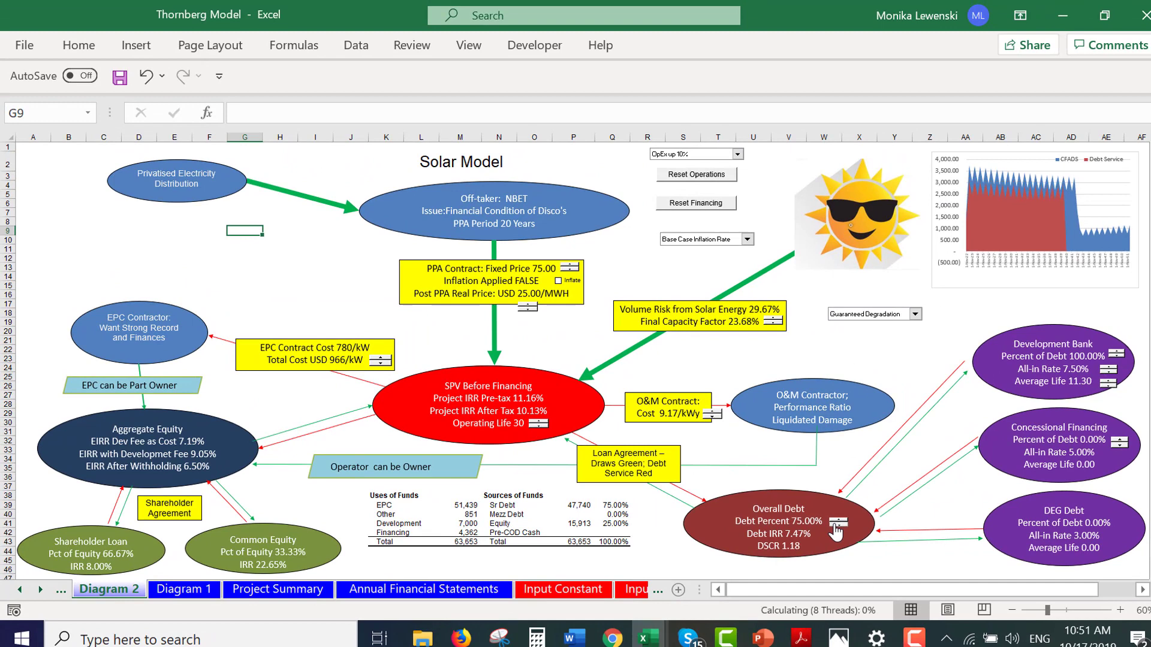
click(838, 526)
click(837, 525)
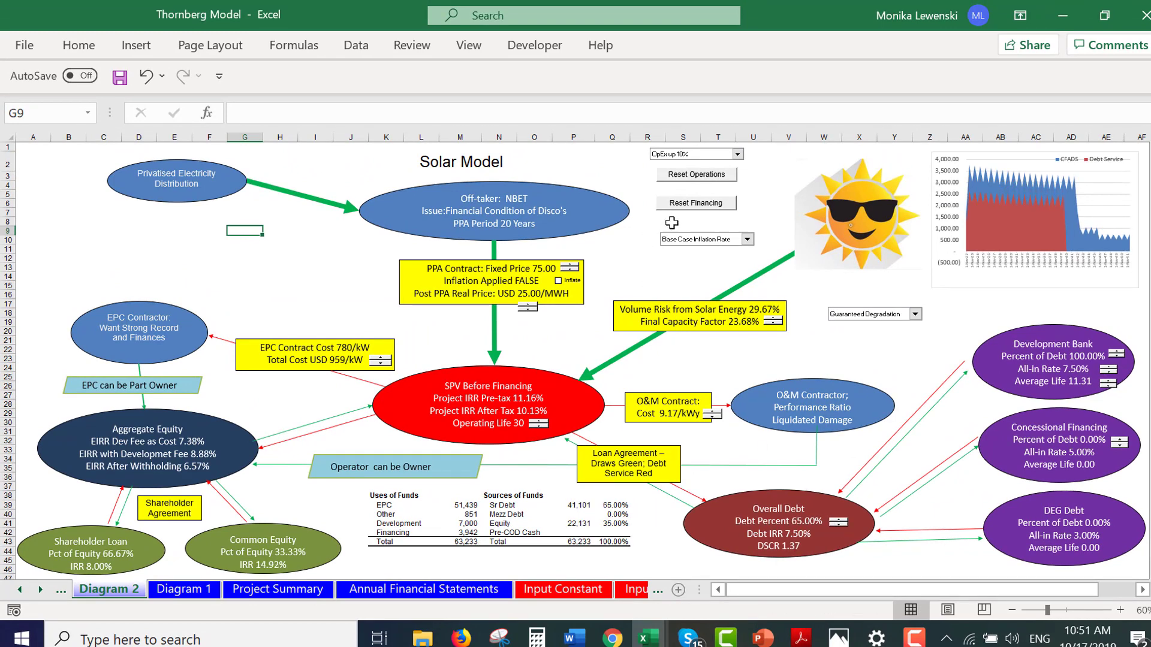
click(691, 206)
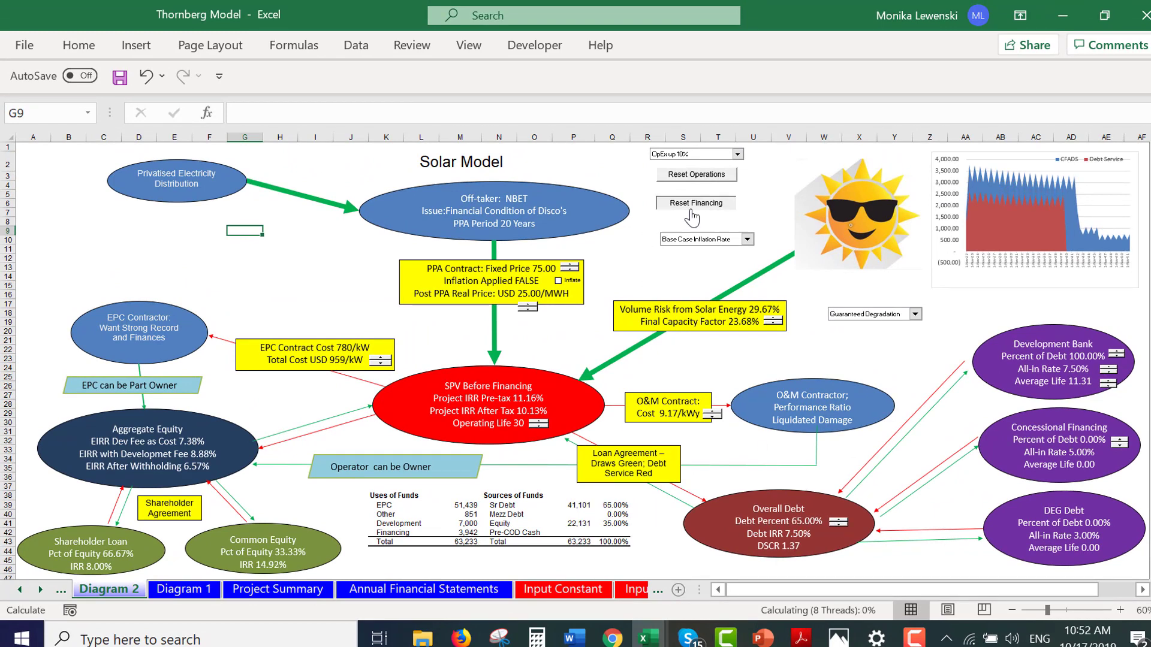
click(299, 260)
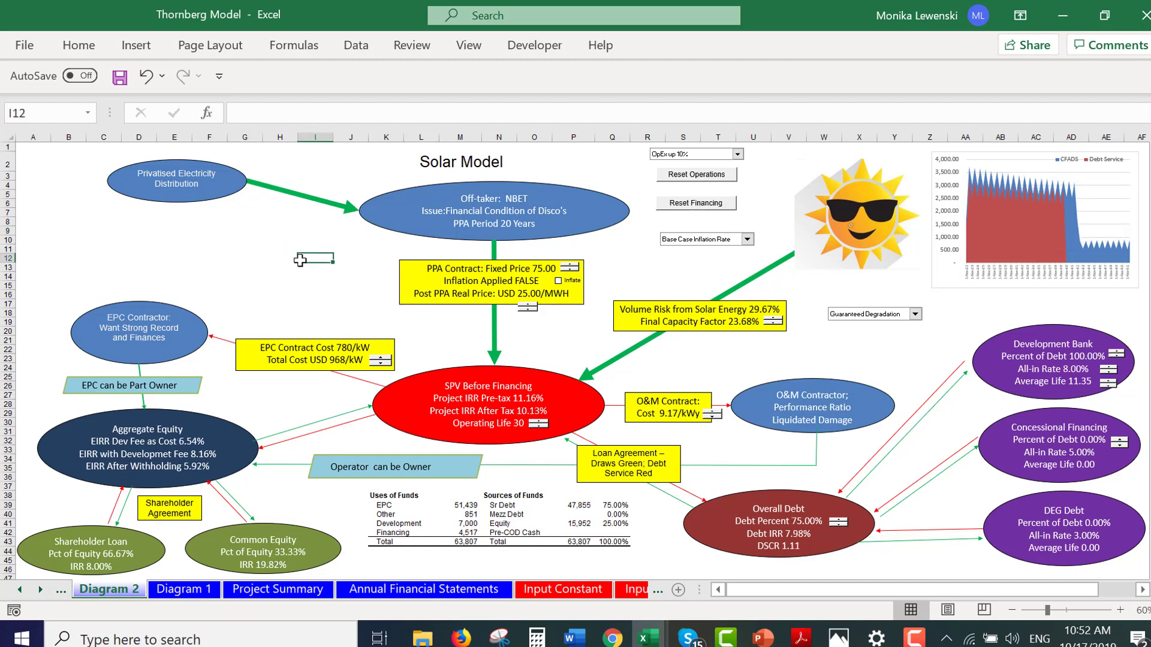
Move through Annual Financial Statements, Input Constant and Input Time Series to Scenario's lifeBase operating life
key(ctrl+Page_Down)
key(ctrl+Page_Down)
key(ctrl+Page_Down)
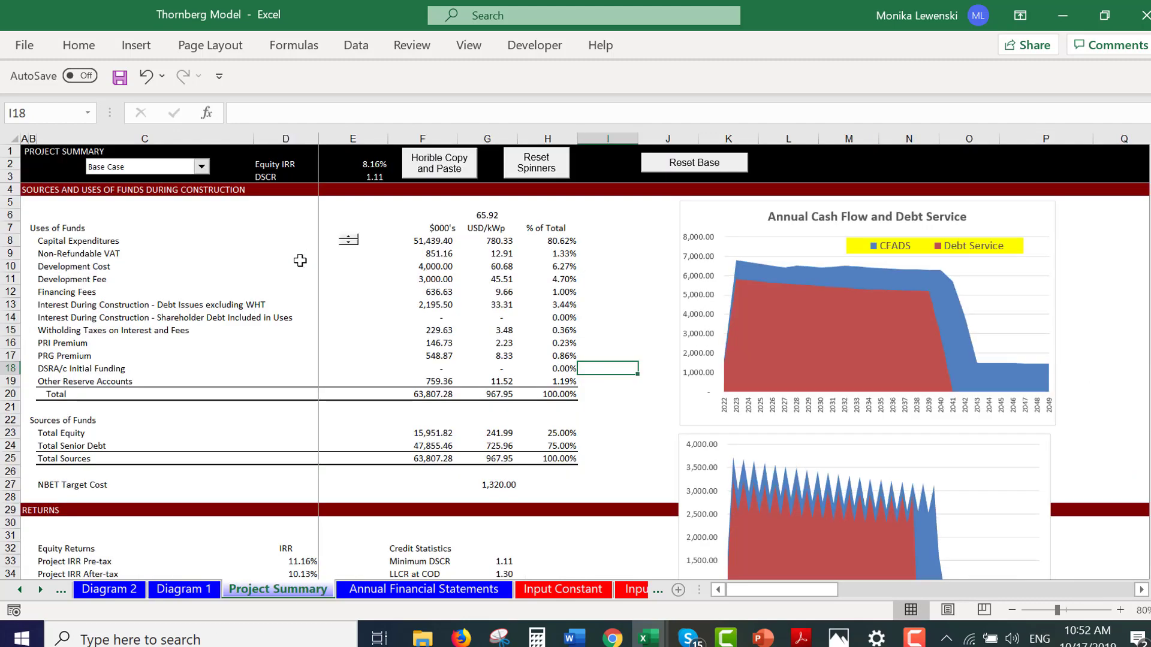
key(ctrl+Page_Down)
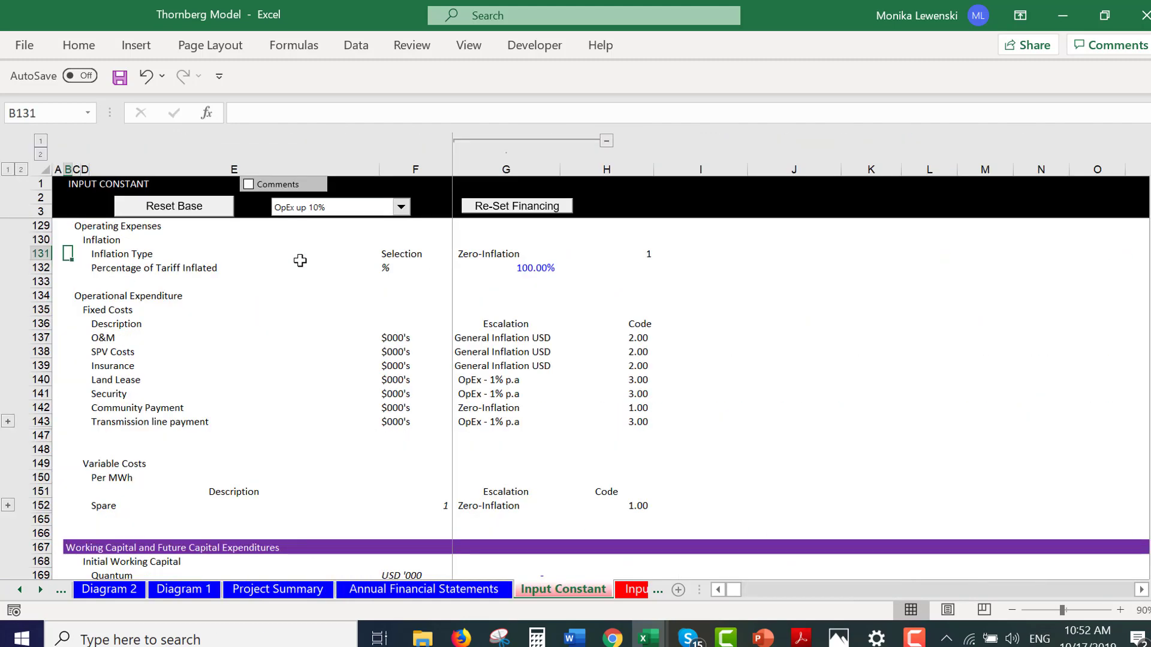
key(ctrl+Page_Down)
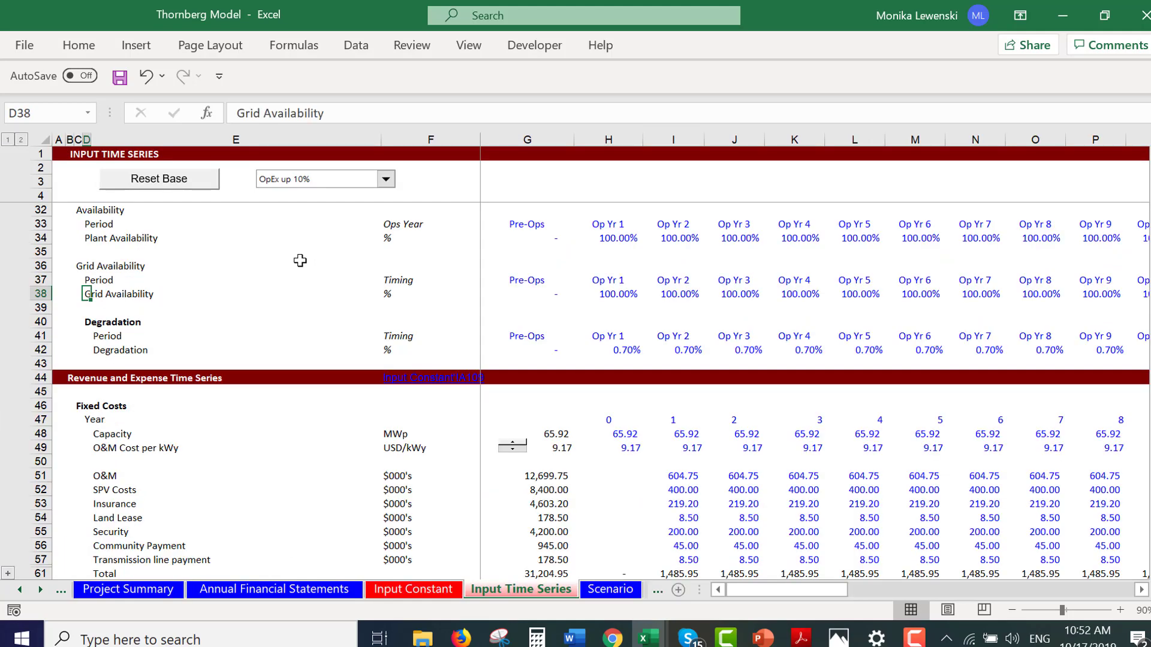
key(ctrl+Page_Down)
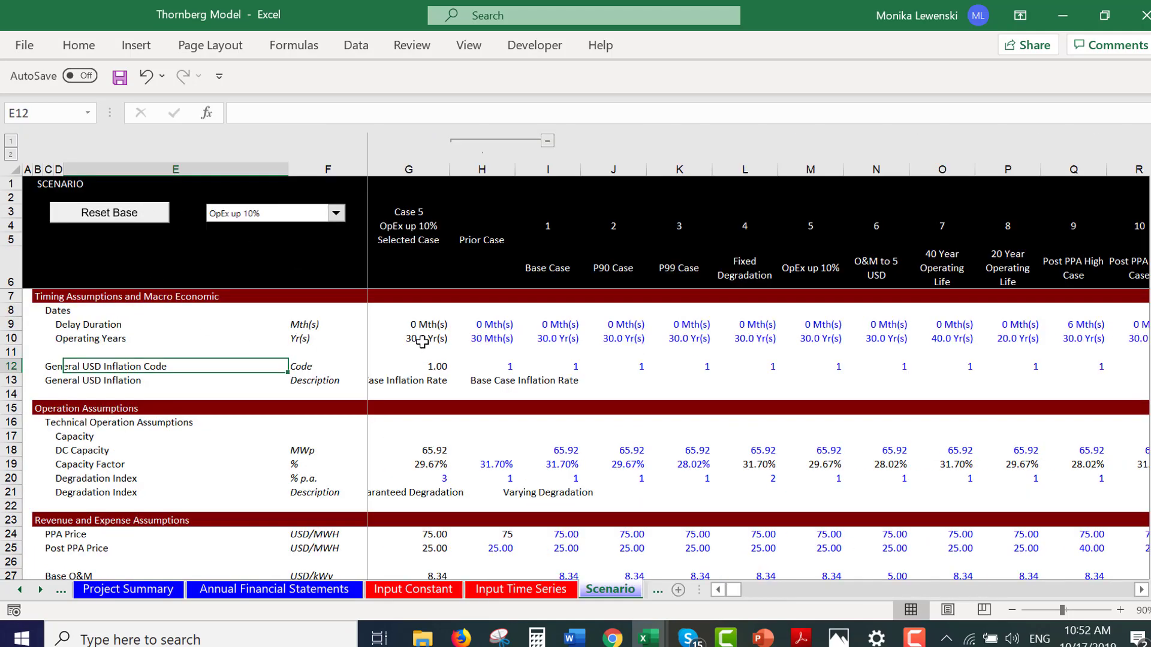
key(Up)
key(Up)
key(Right)
key(Right)
key(Right)
key(Right)
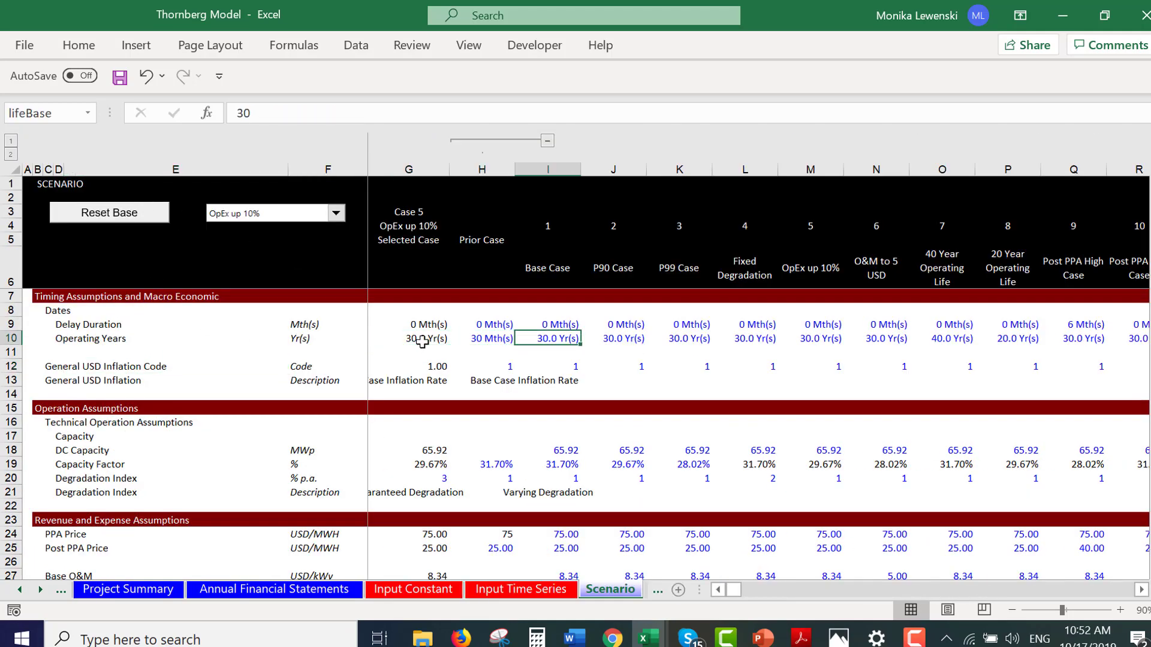
Review the O&M and capex rows, reset the scenario to base case, and step back toward Project Summary
key(Page_Down)
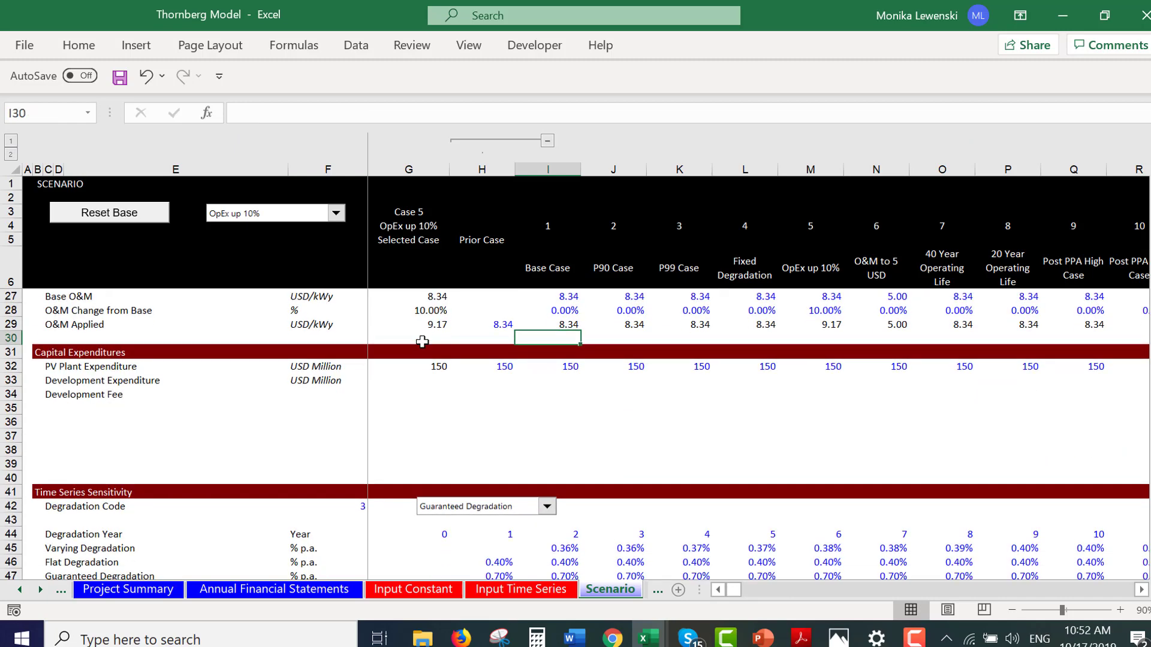
key(Page_Up)
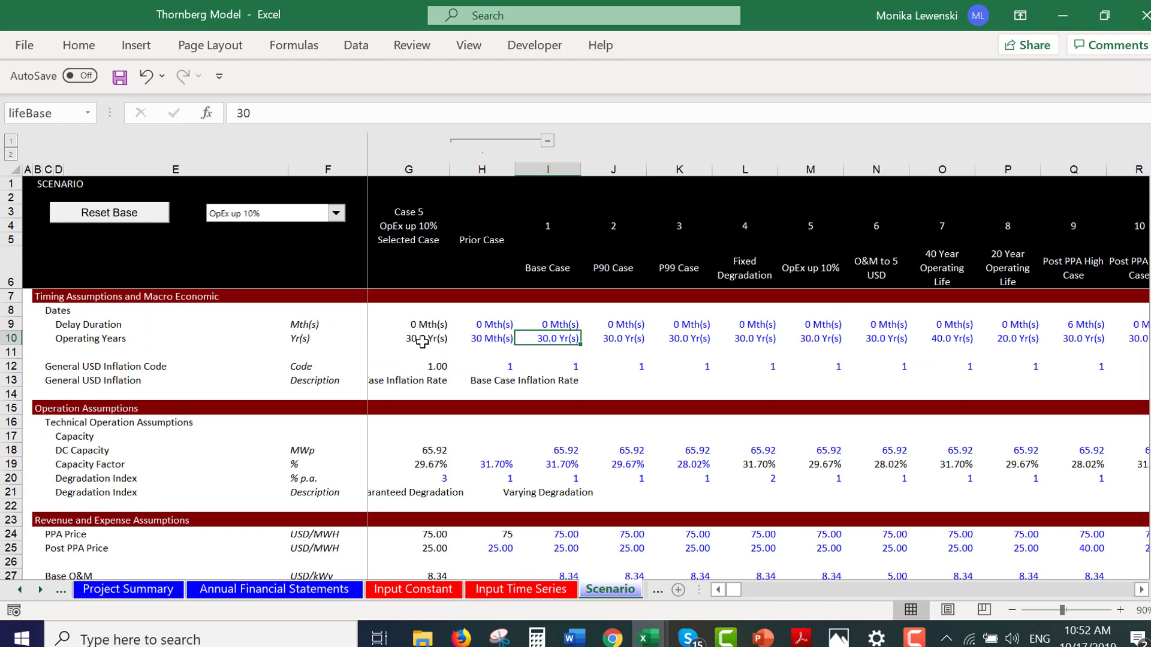
click(94, 221)
key(ctrl+Page_Up)
key(ctrl+Page_Up)
key(ctrl+Page_Up)
key(ctrl+Page_Up)
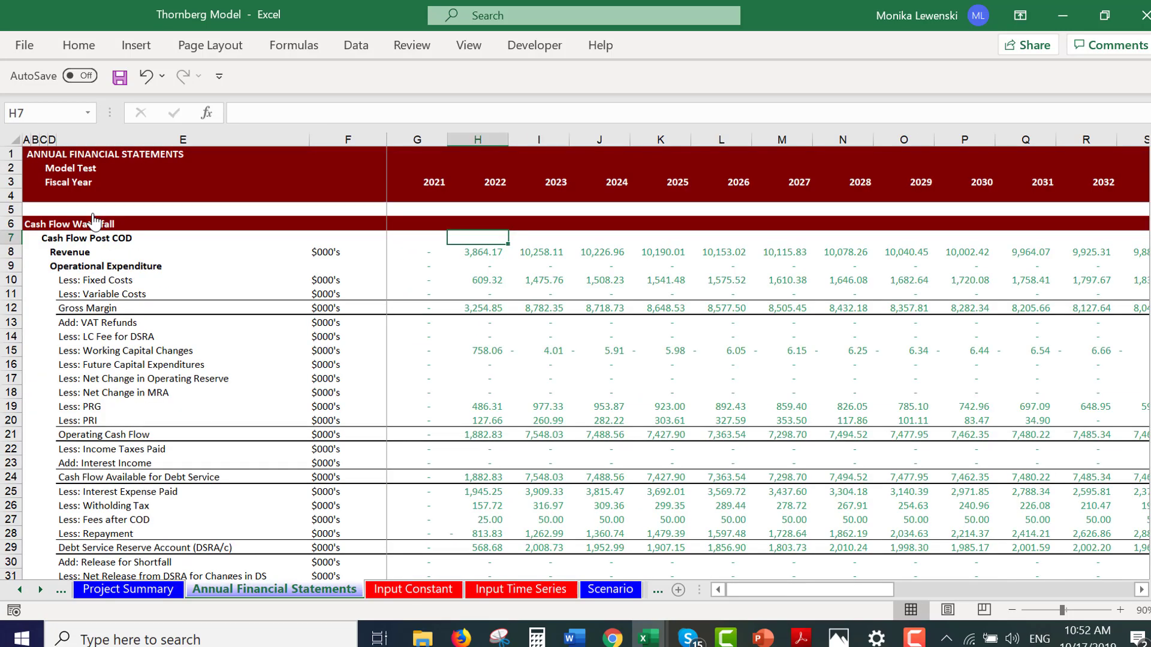
key(ctrl+Page_Up)
key(ctrl+Page_Up)
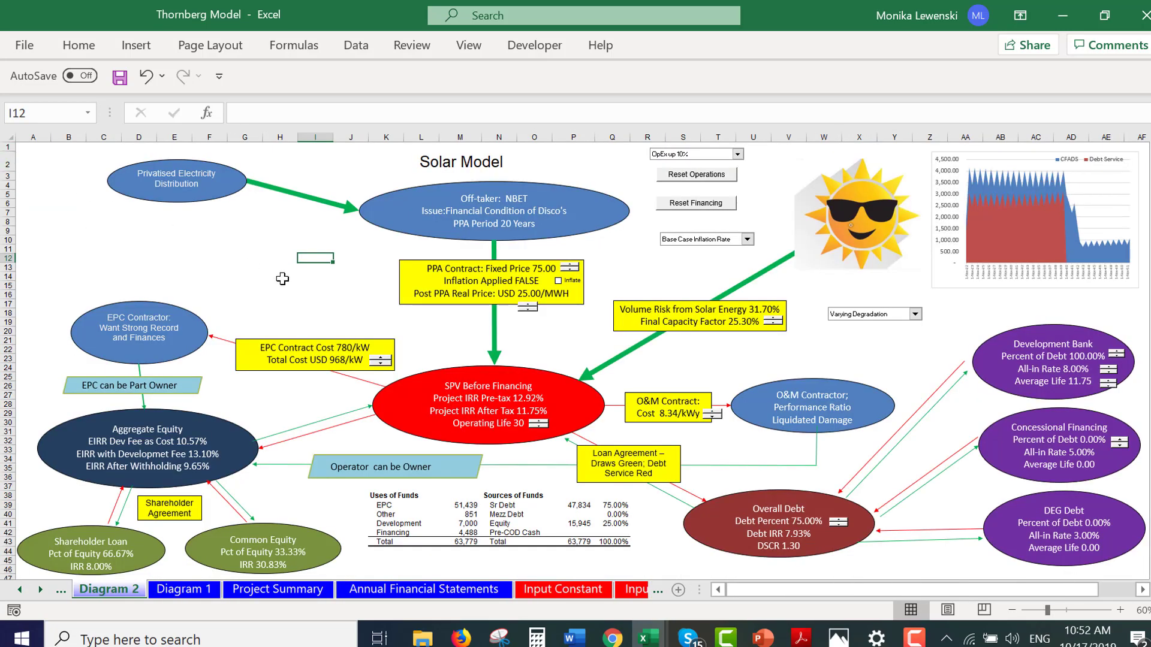
Select cell I18 beside the diagram and begin adjusting the Development Bank debt share
click(300, 312)
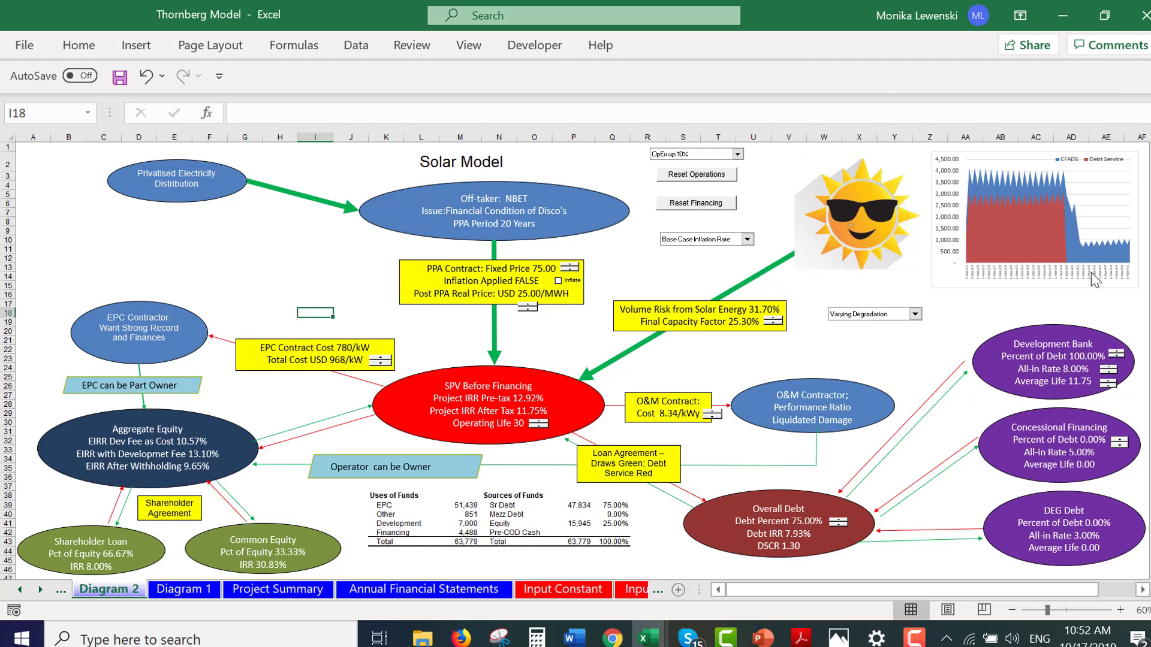
click(1117, 359)
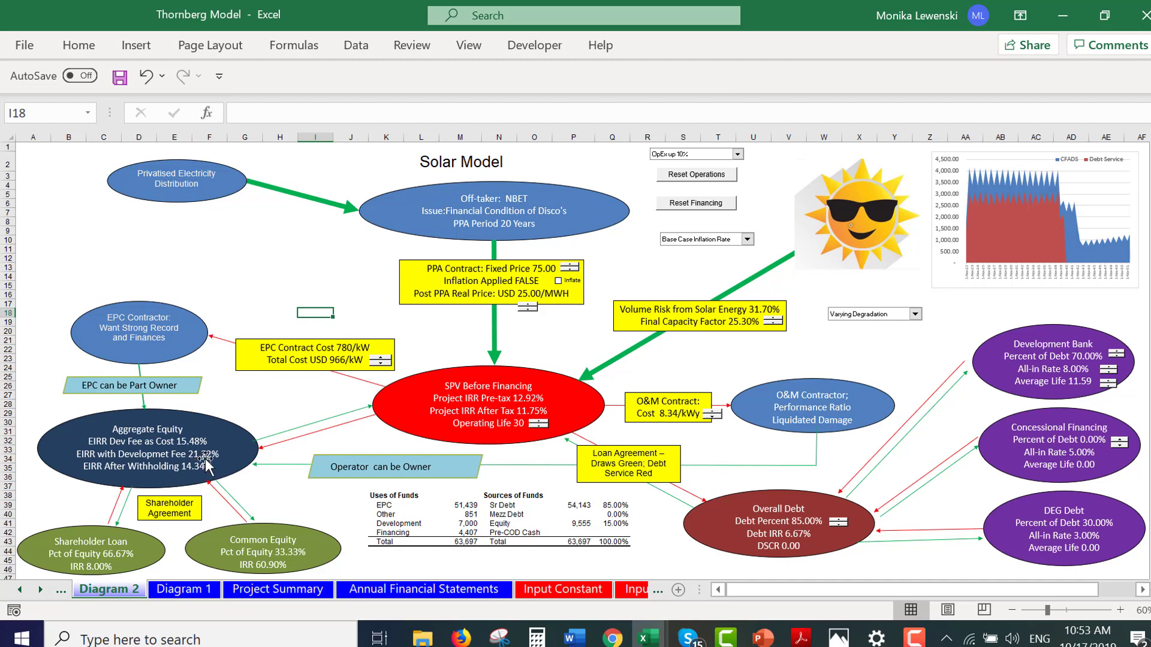
Reset the financing to 75.00% Development Bank debt, giving Debt IRR 7.93% and DSCR 1.31
click(700, 215)
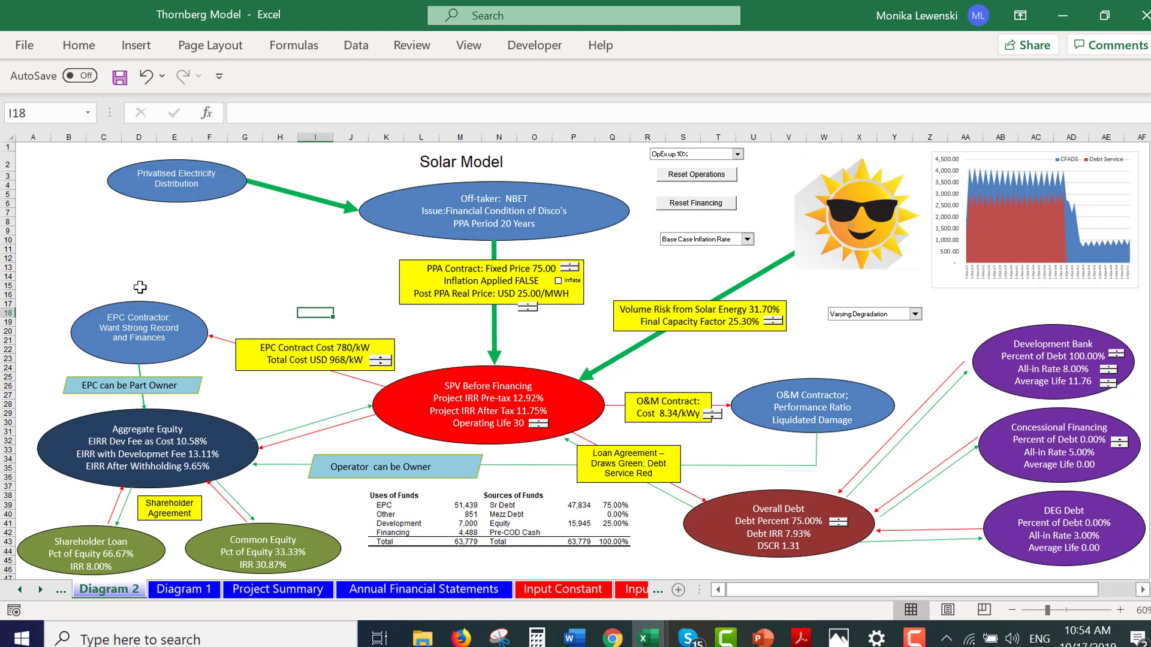
click(915, 638)
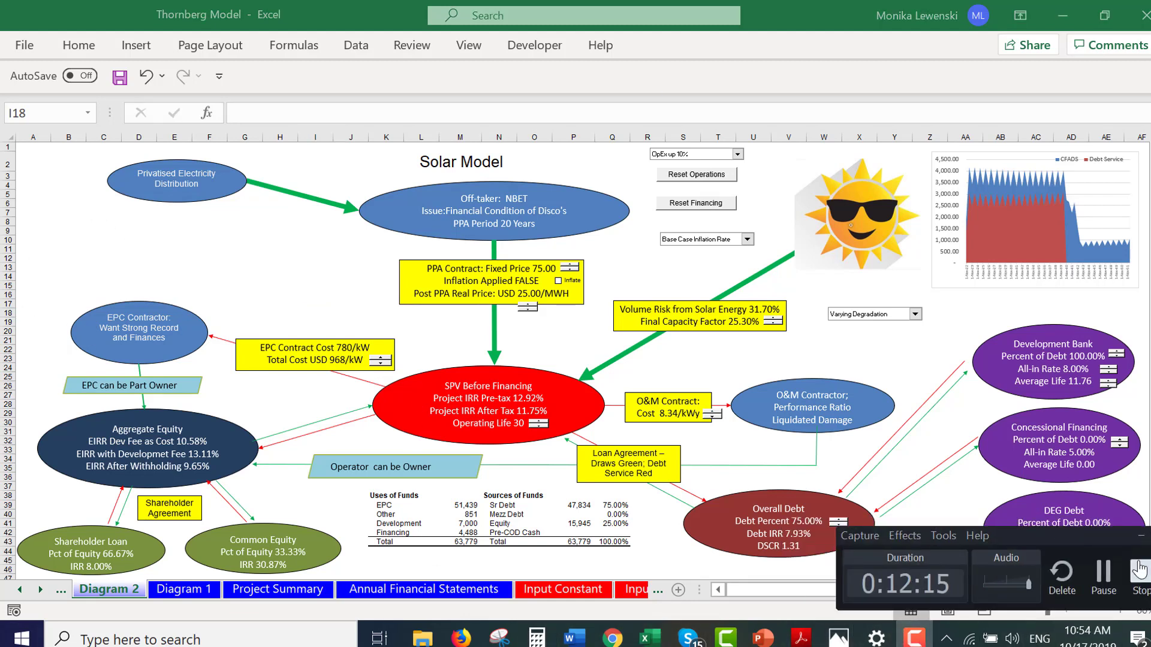